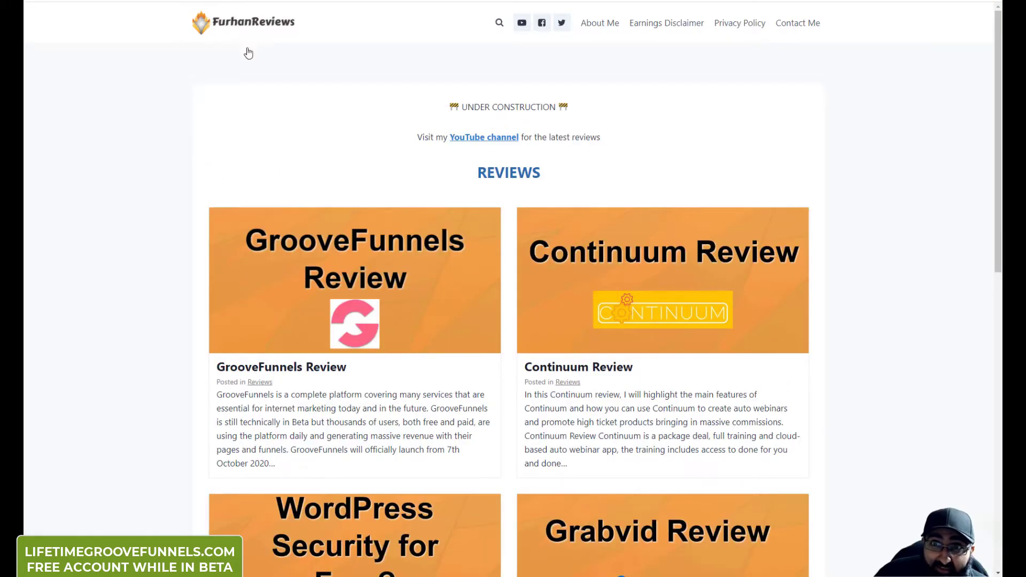
Step: Open the GrooveFunnels Review article and scroll down to its pricing section
click(336, 287)
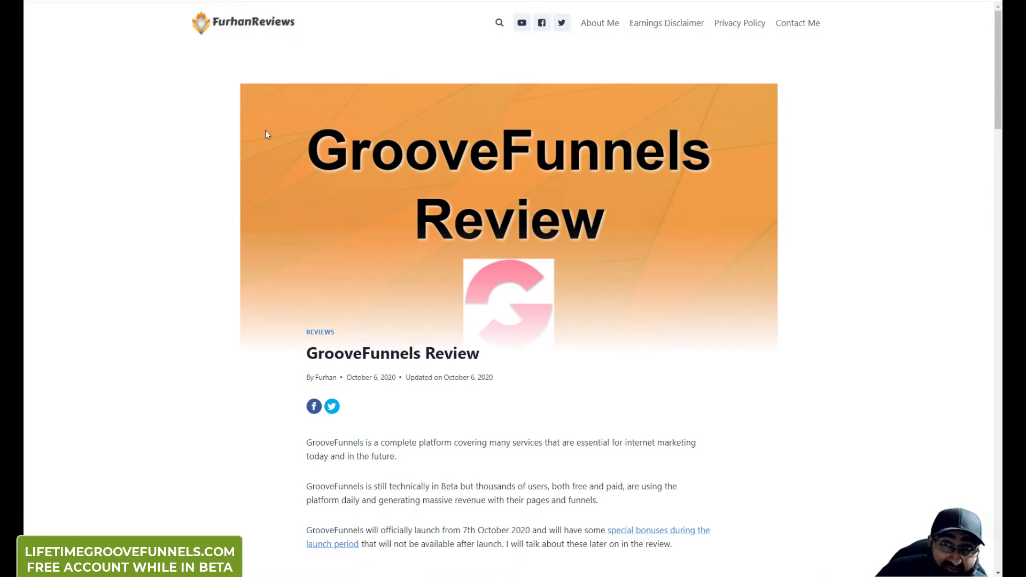
scroll(290, 259, down, 4)
scroll(260, 236, down, 5)
scroll(292, 225, down, 3)
scroll(370, 201, down, 4)
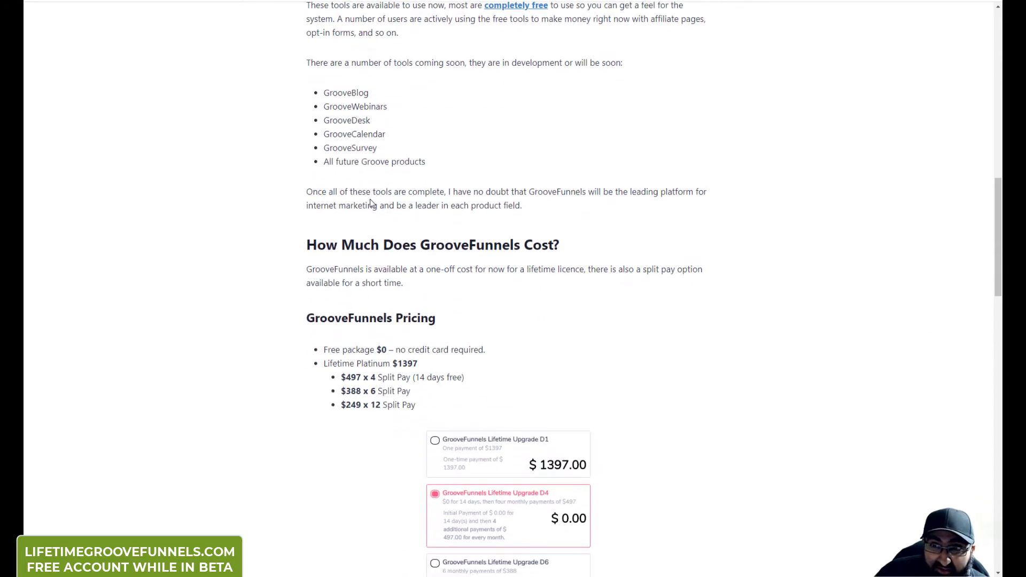
scroll(366, 200, down, 6)
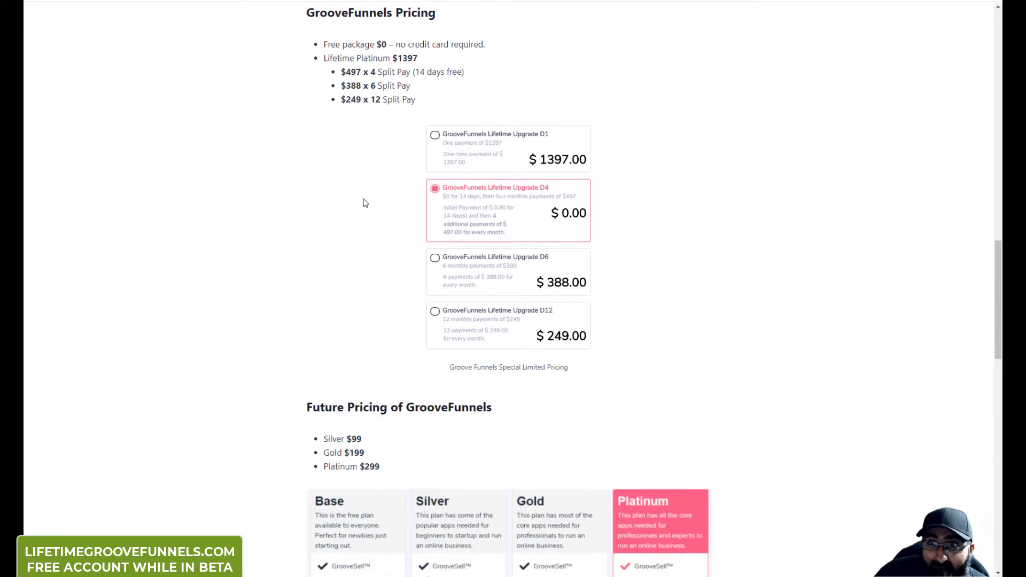
scroll(364, 200, up, 2)
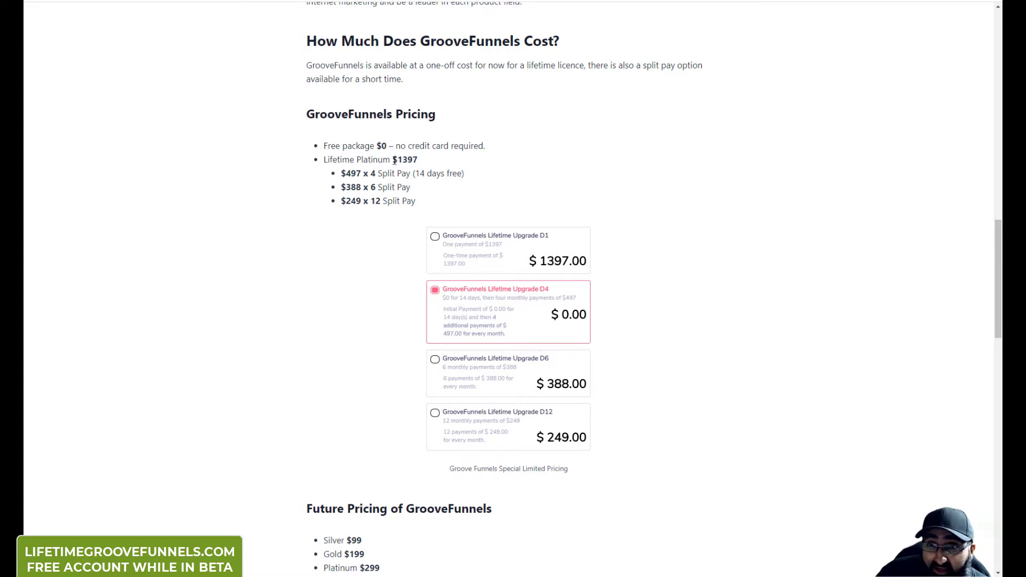
Step: Briefly highlight the Lifetime Platinum $1397 line, then scroll to the Future Pricing plan table
drag(325, 159, 392, 160)
click(393, 160)
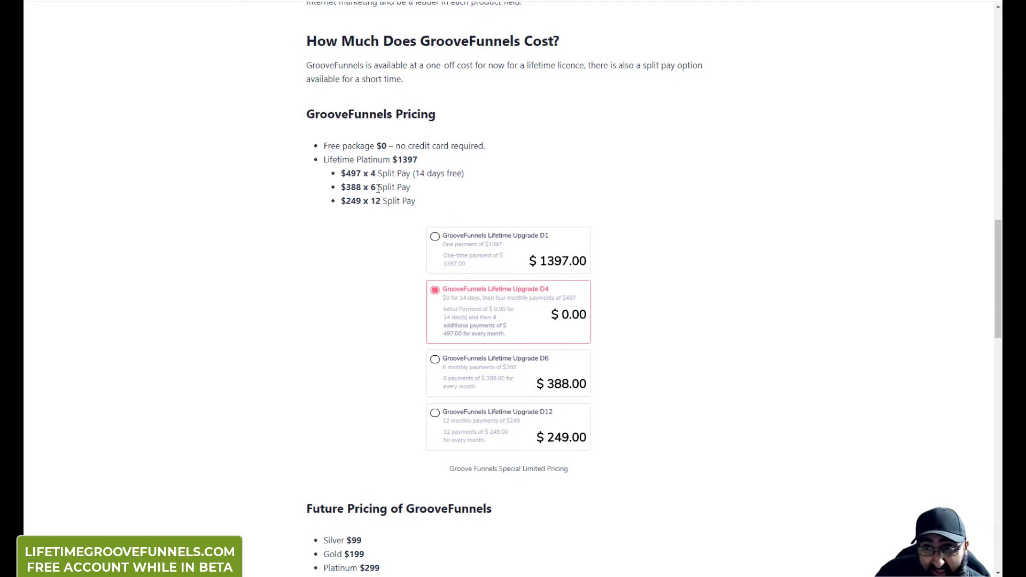
scroll(385, 203, down, 8)
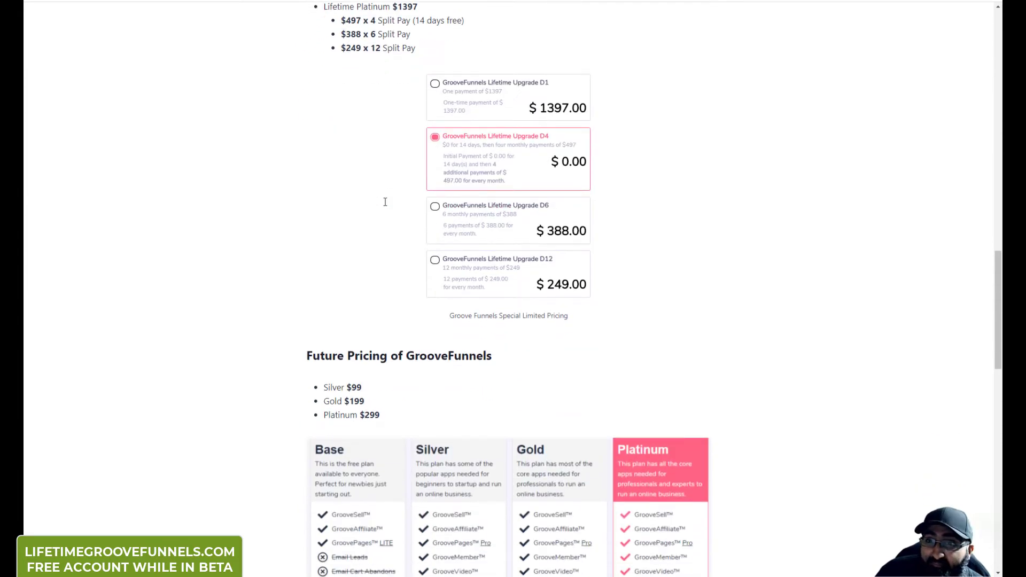
scroll(385, 202, down, 1)
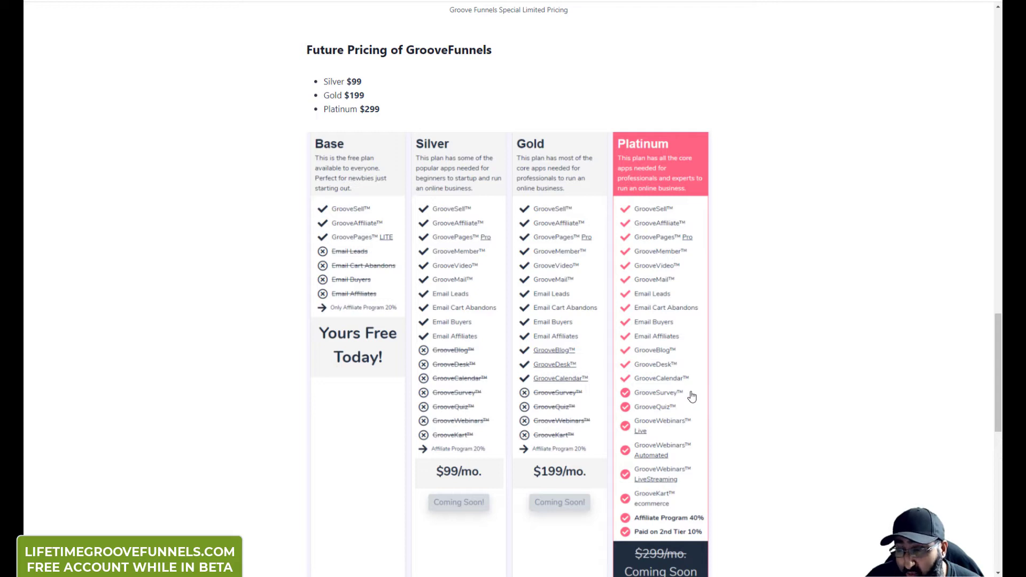
scroll(697, 409, down, 1)
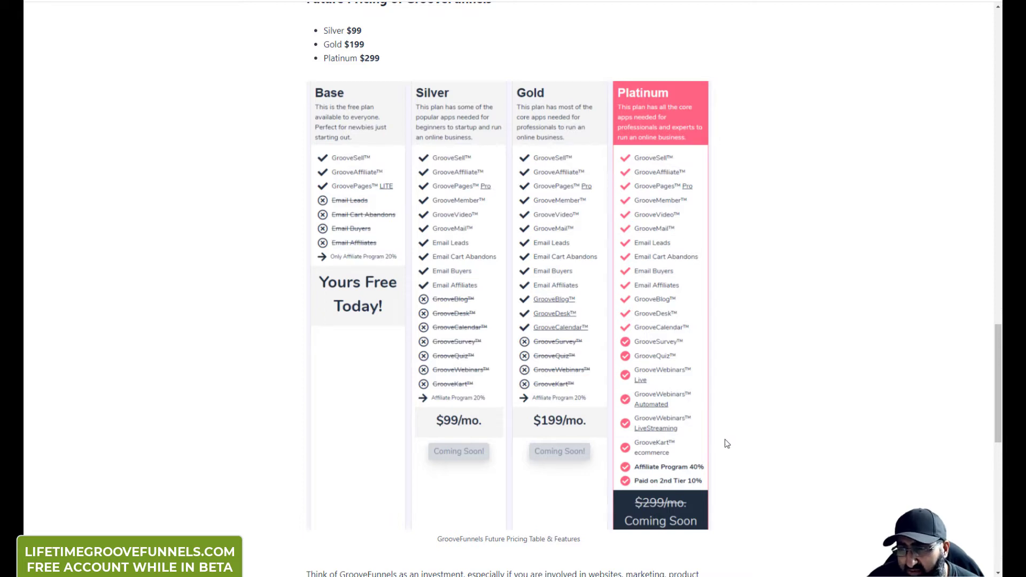
scroll(722, 439, down, 1)
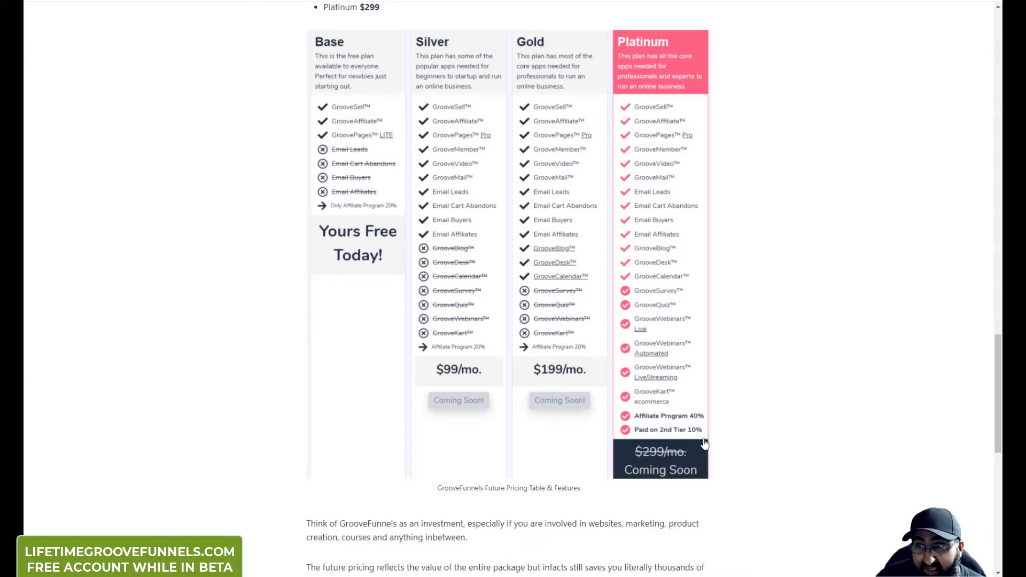
scroll(553, 418, down, 2)
scroll(552, 418, up, 4)
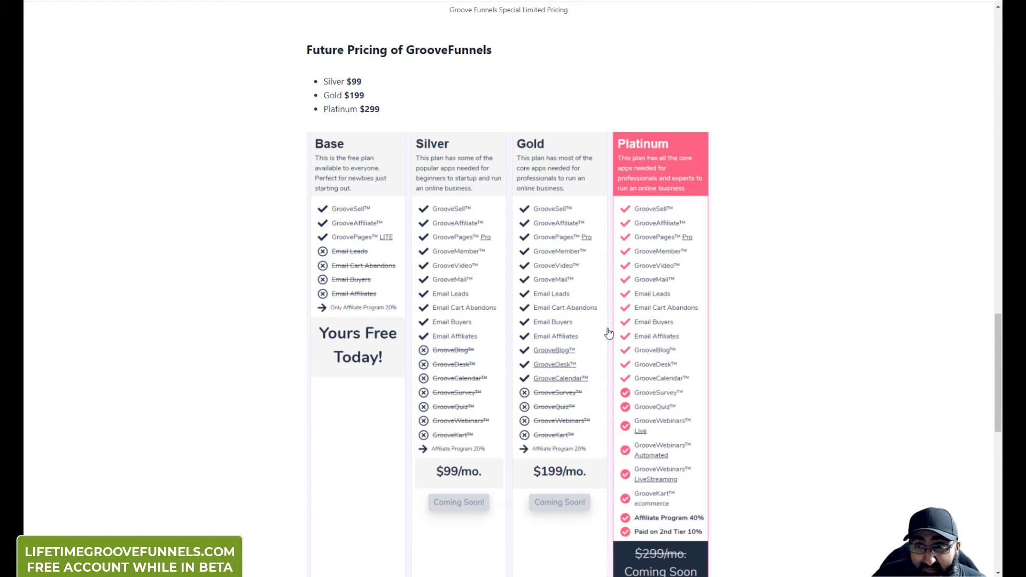
scroll(609, 333, up, 8)
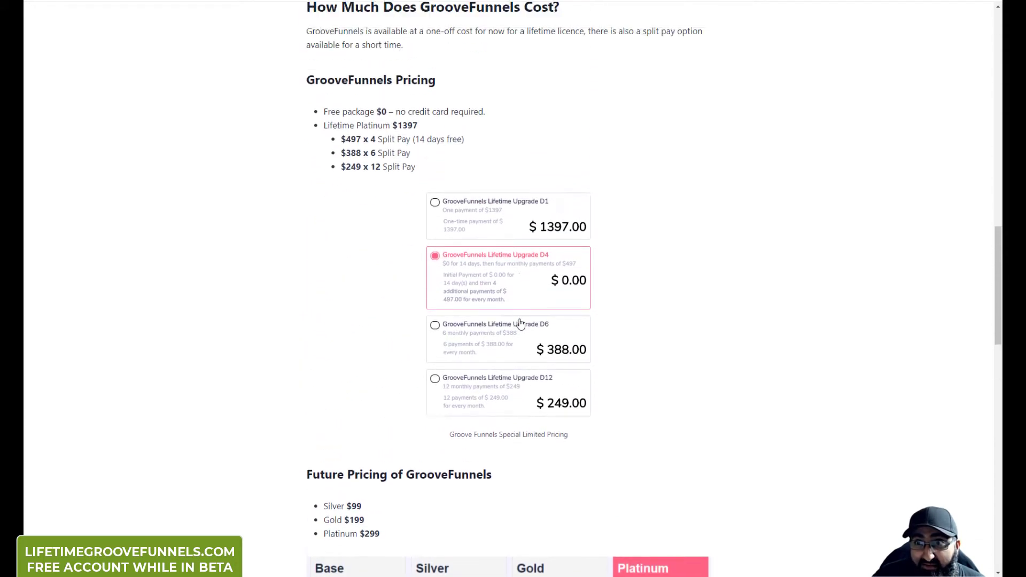
Step: Scroll back up and briefly highlight the Lifetime Platinum $1397 line again
scroll(521, 323, up, 2)
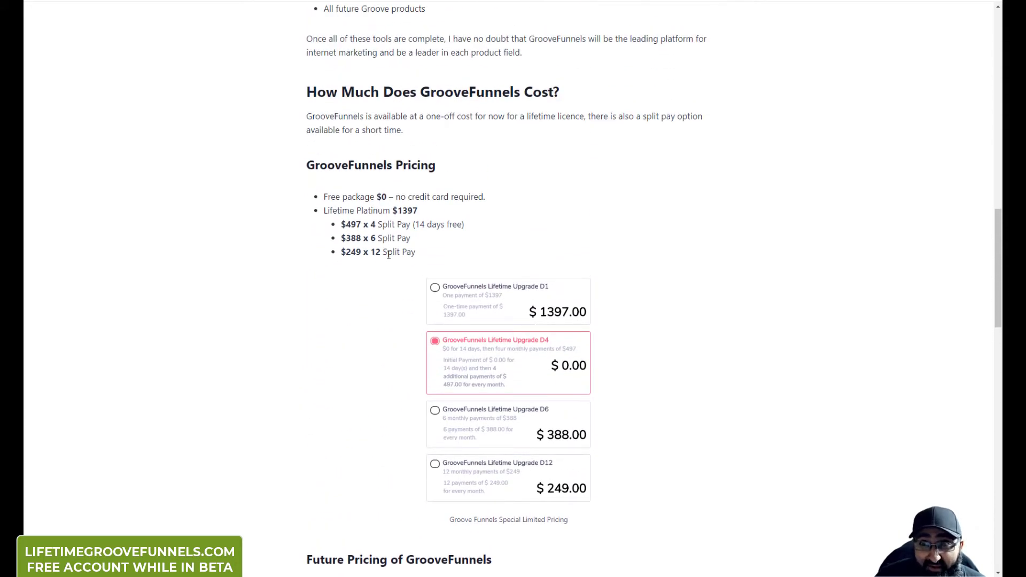
drag(328, 211, 417, 211)
click(415, 211)
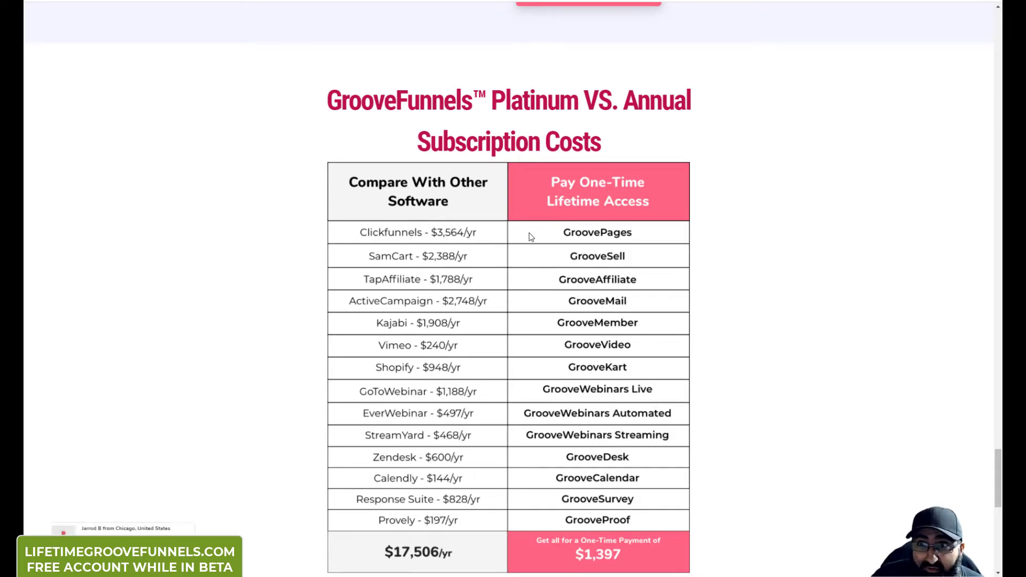
Step: Scroll through the Platinum vs. annual subscription costs table and back up
scroll(516, 298, down, 1)
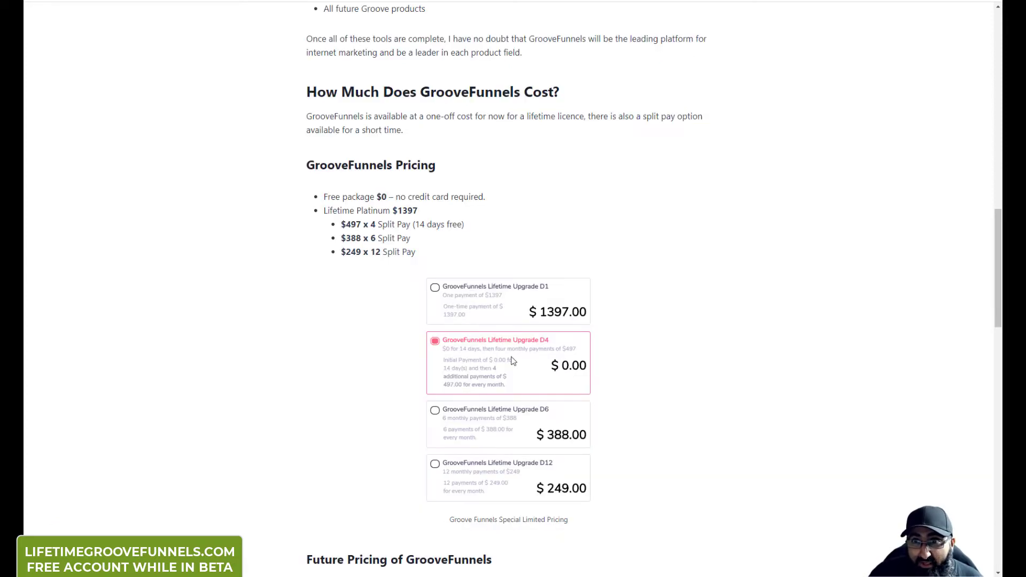
scroll(509, 360, up, 10)
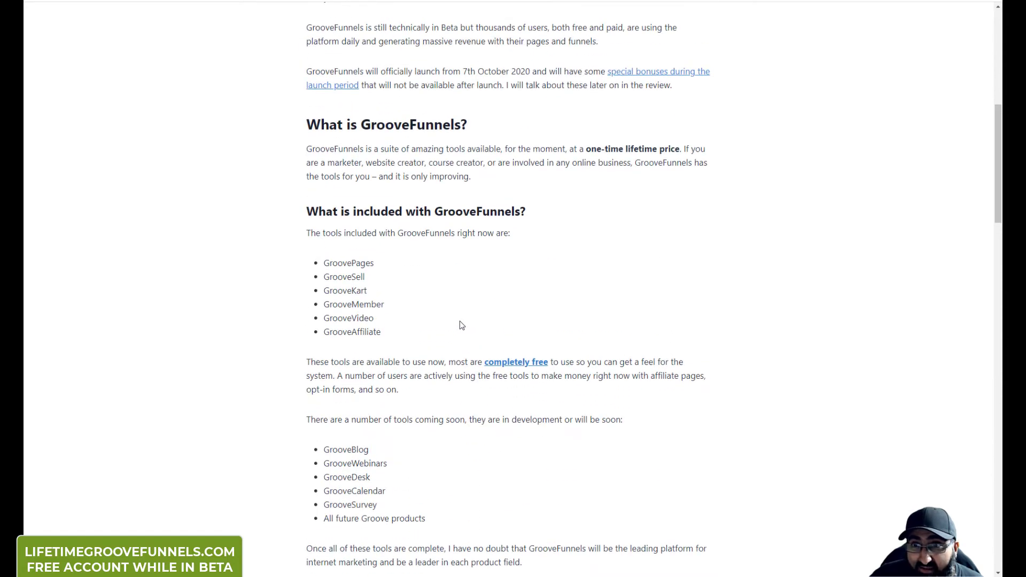
Step: Briefly highlight GroovePages in the included tools list, then scroll further down
double_click(331, 264)
click(396, 288)
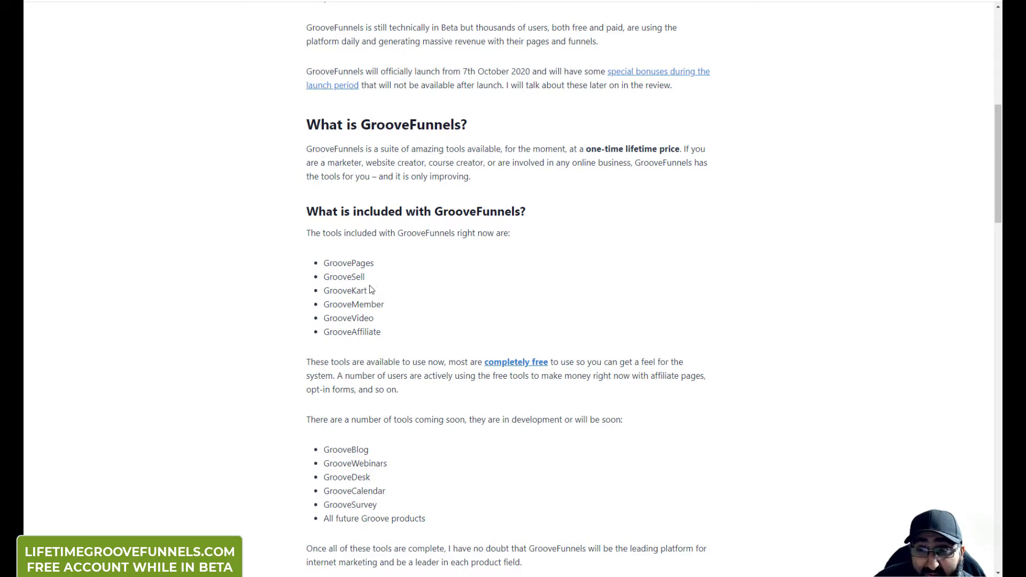
scroll(369, 297, down, 2)
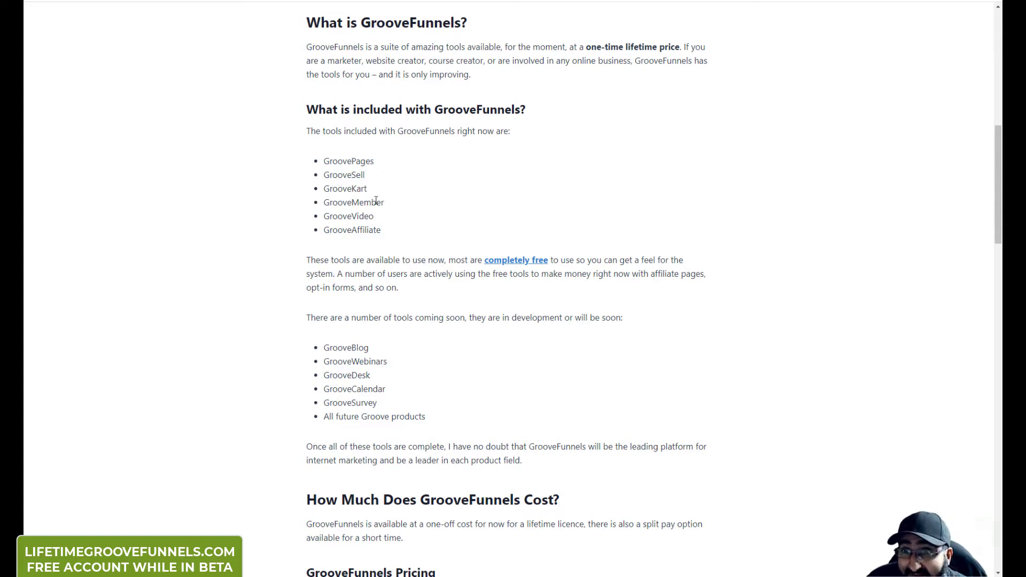
scroll(347, 224, down, 2)
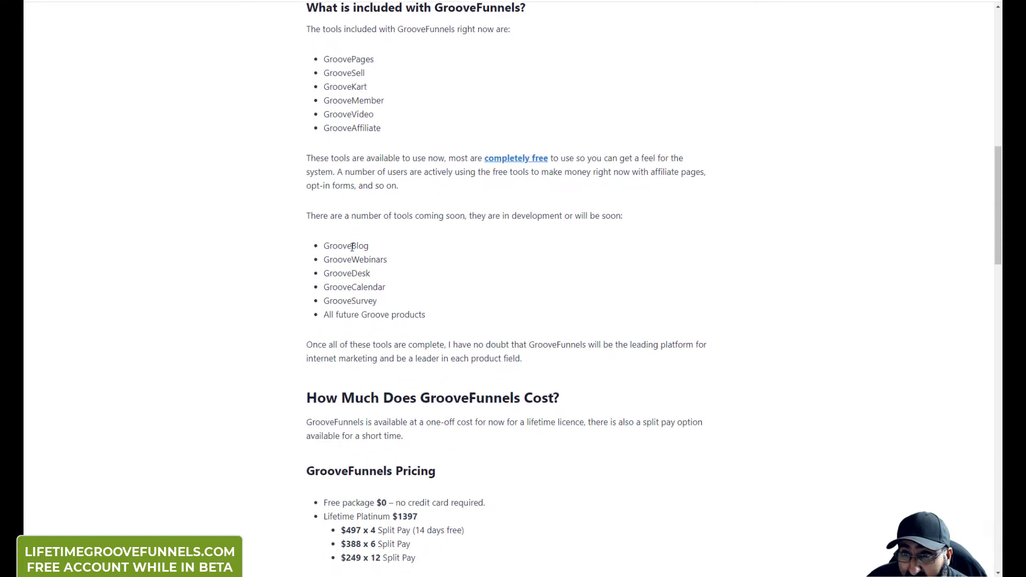
drag(330, 247, 362, 259)
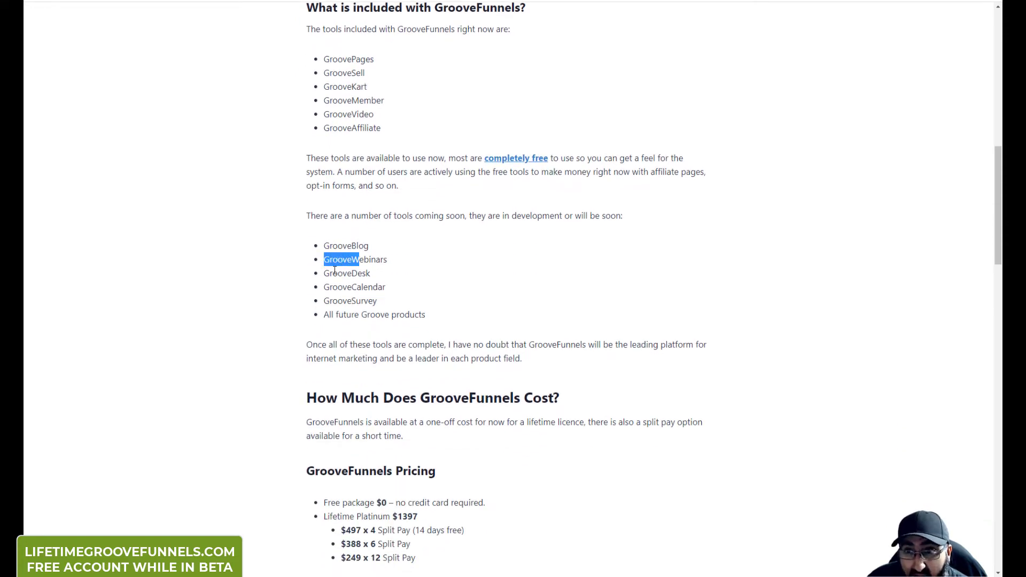
double_click(336, 271)
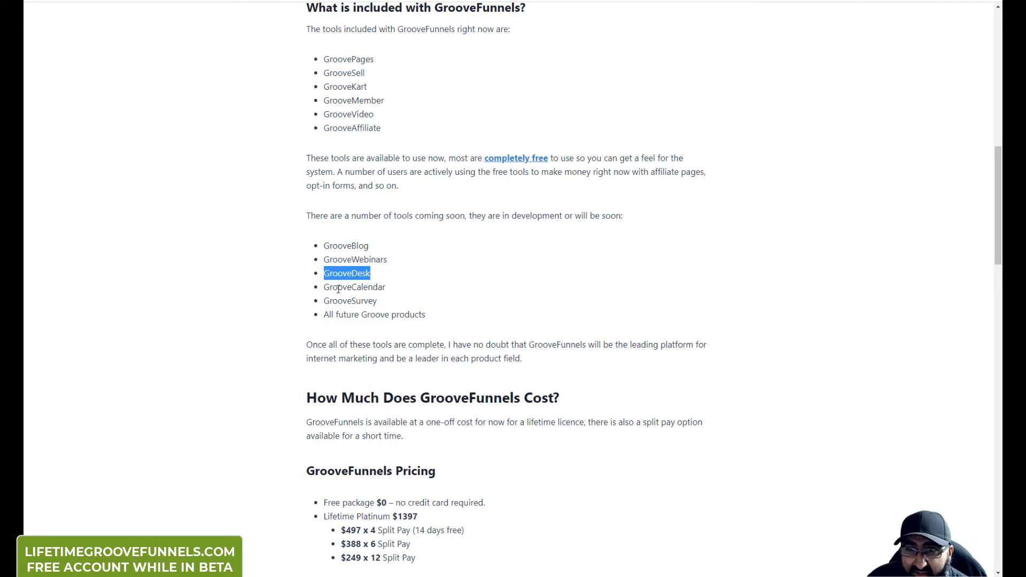
double_click(341, 288)
click(339, 301)
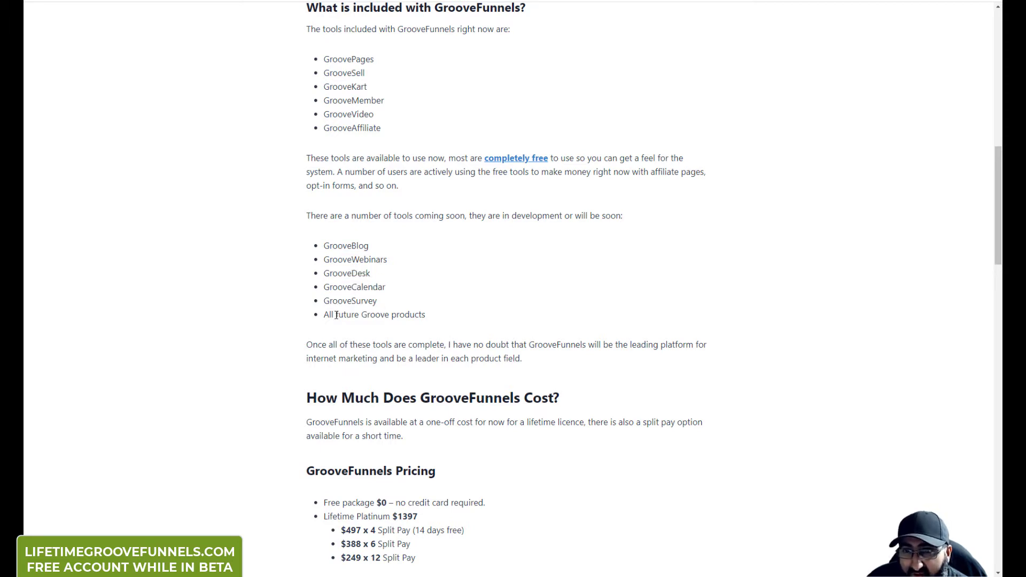
drag(327, 317, 432, 326)
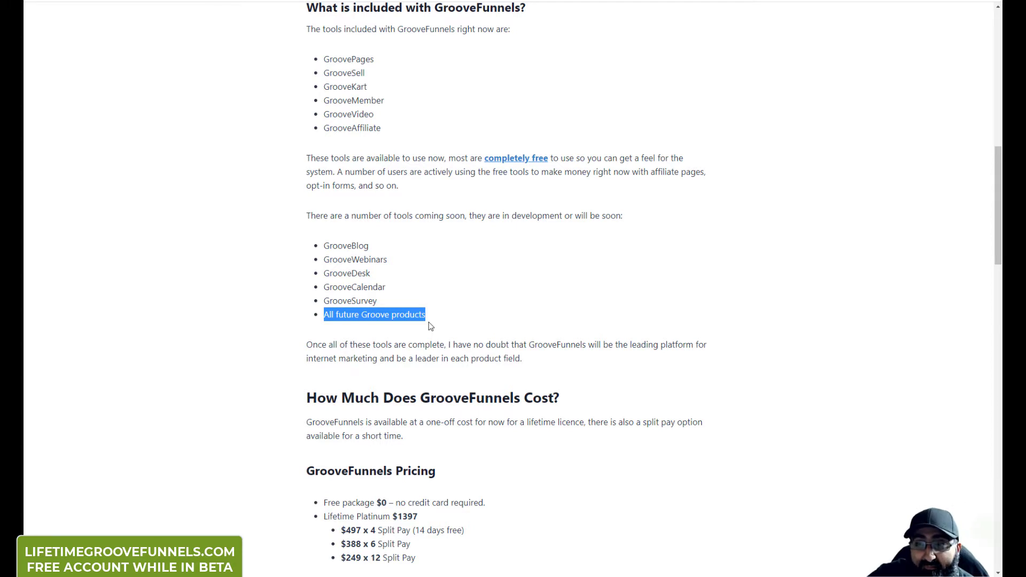
click(431, 327)
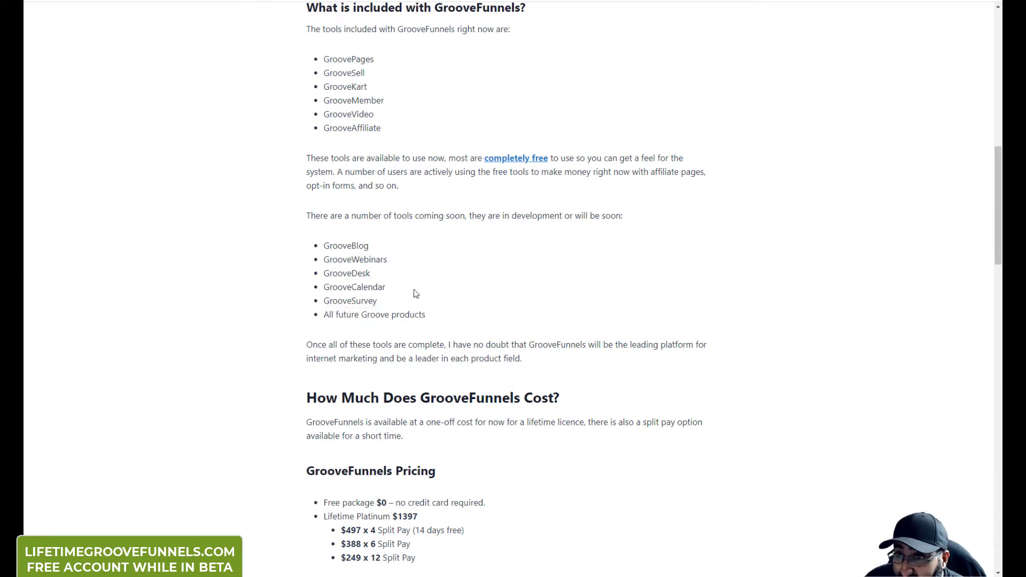
scroll(411, 288, up, 2)
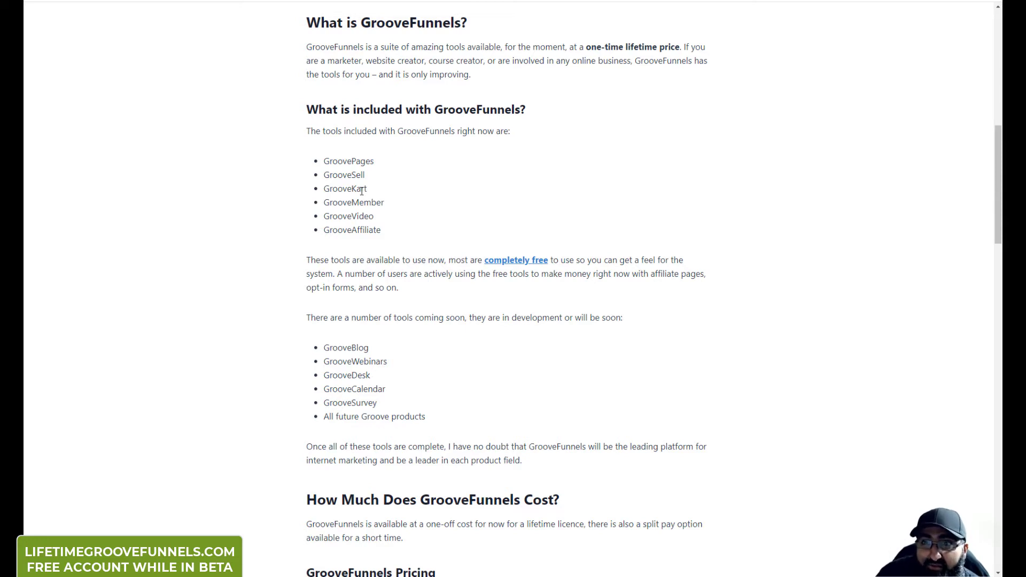
double_click(362, 191)
click(362, 191)
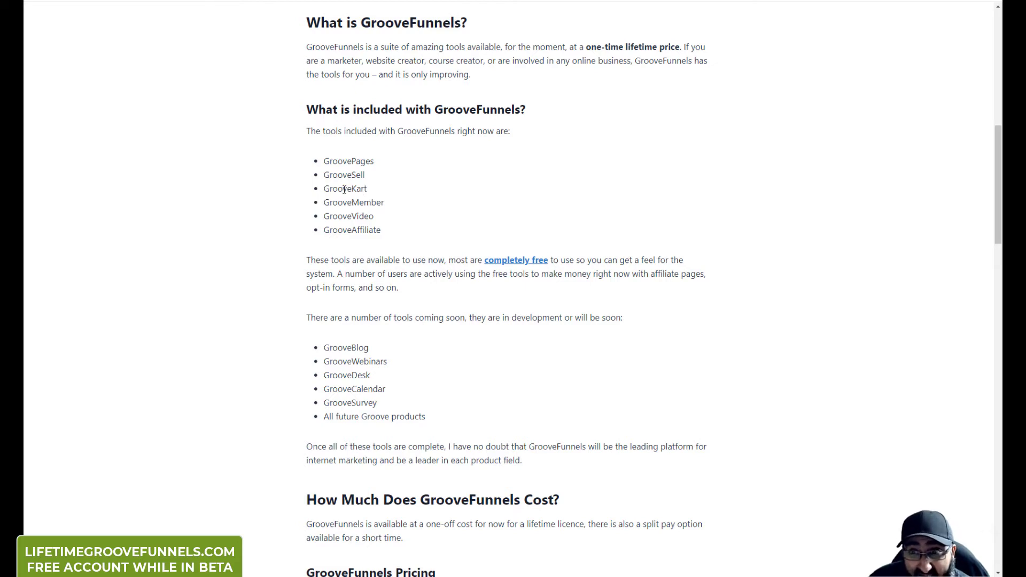
double_click(344, 190)
click(343, 200)
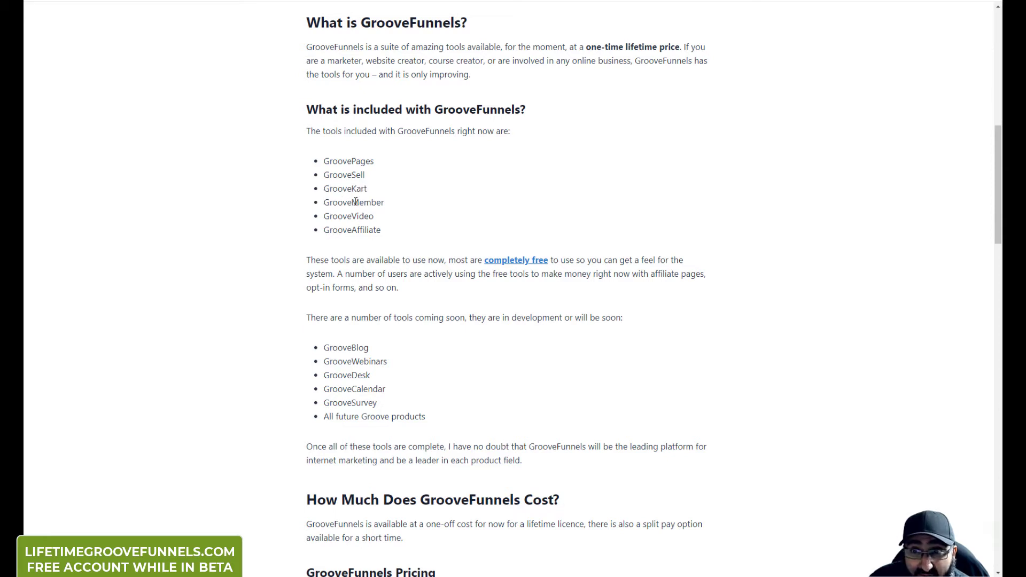
double_click(355, 202)
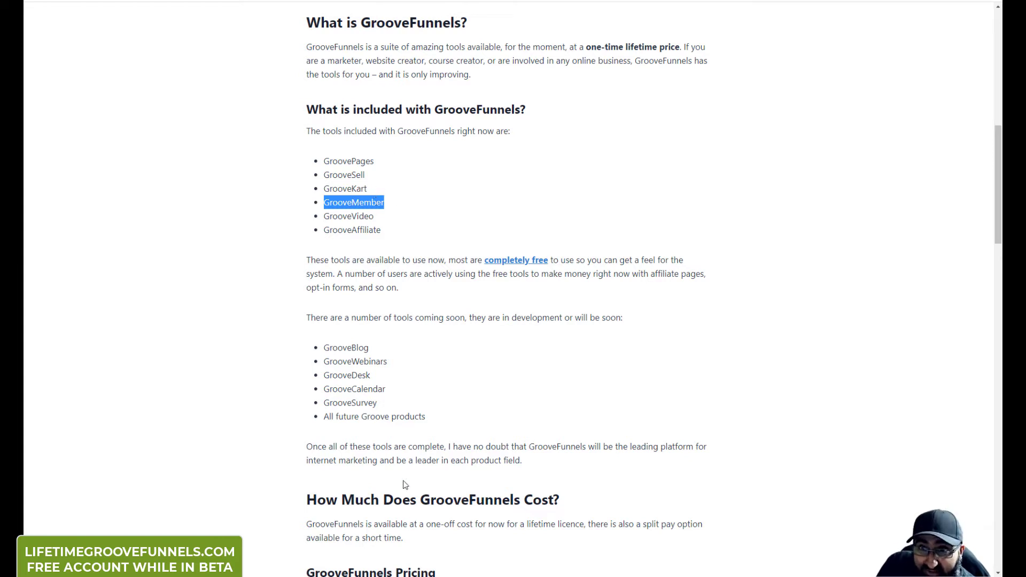
click(345, 212)
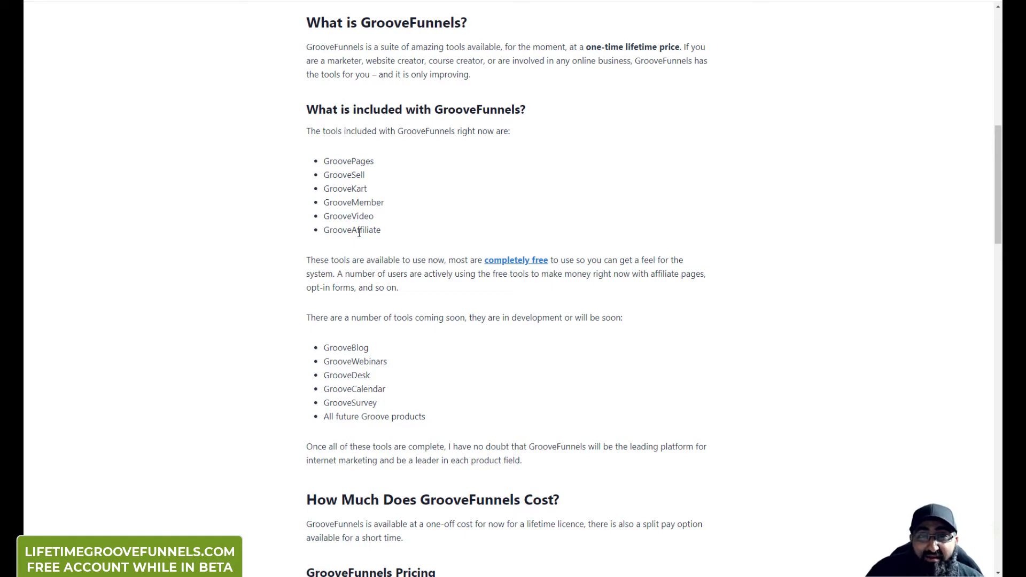
Step: Briefly mark GrooveAffiliate in the list of included tools
double_click(360, 233)
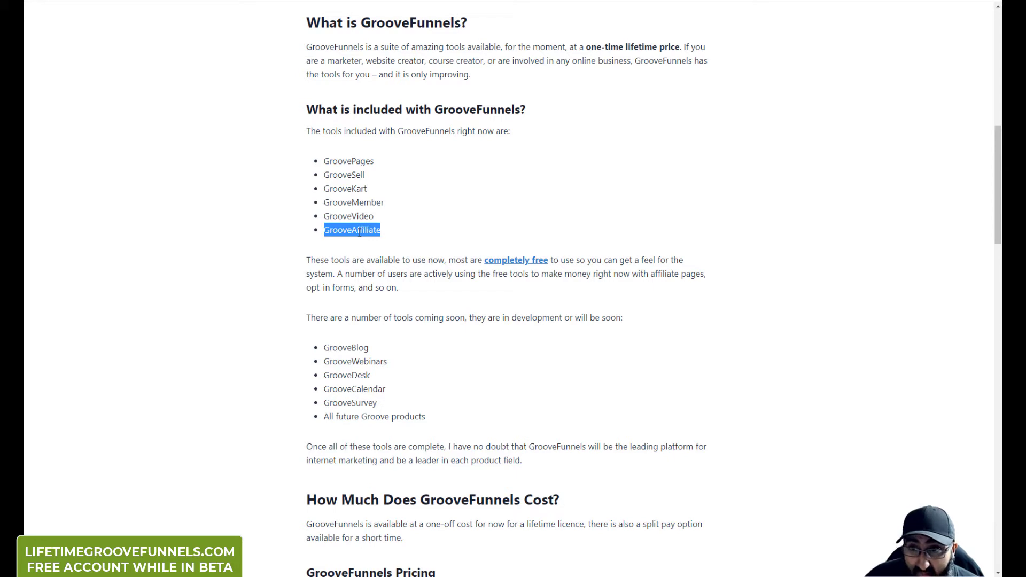
click(360, 233)
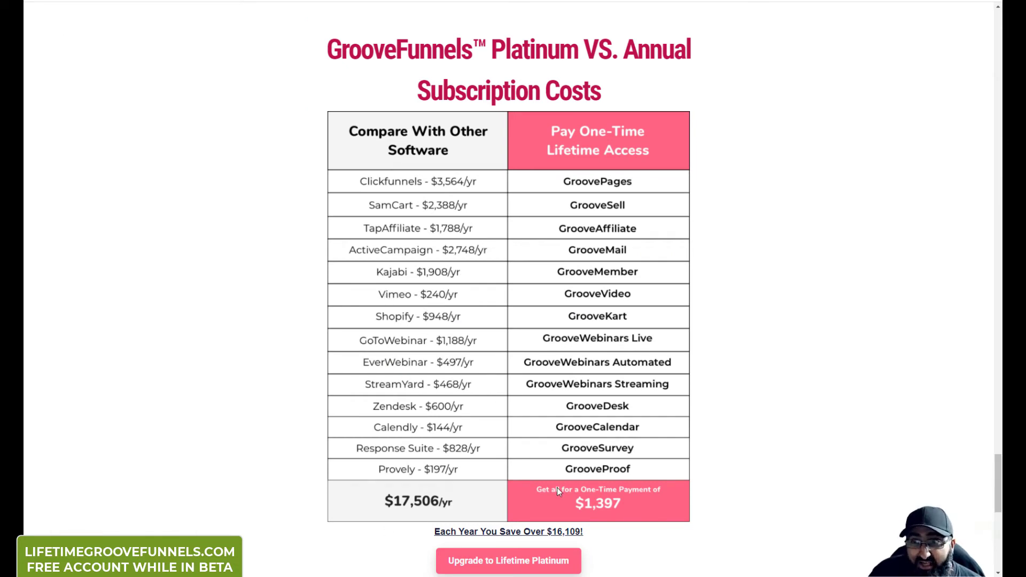
Step: Return to the top of the $1397 upgrade offer, then switch to the Grand Opening page
scroll(584, 484, down, 3)
scroll(584, 480, up, 2)
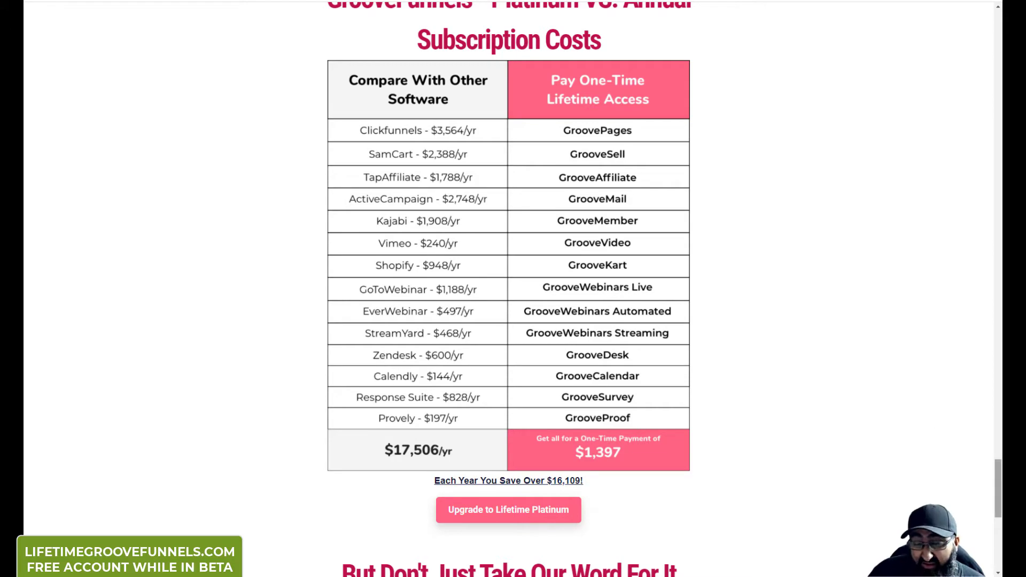
drag(1001, 511, 996, 43)
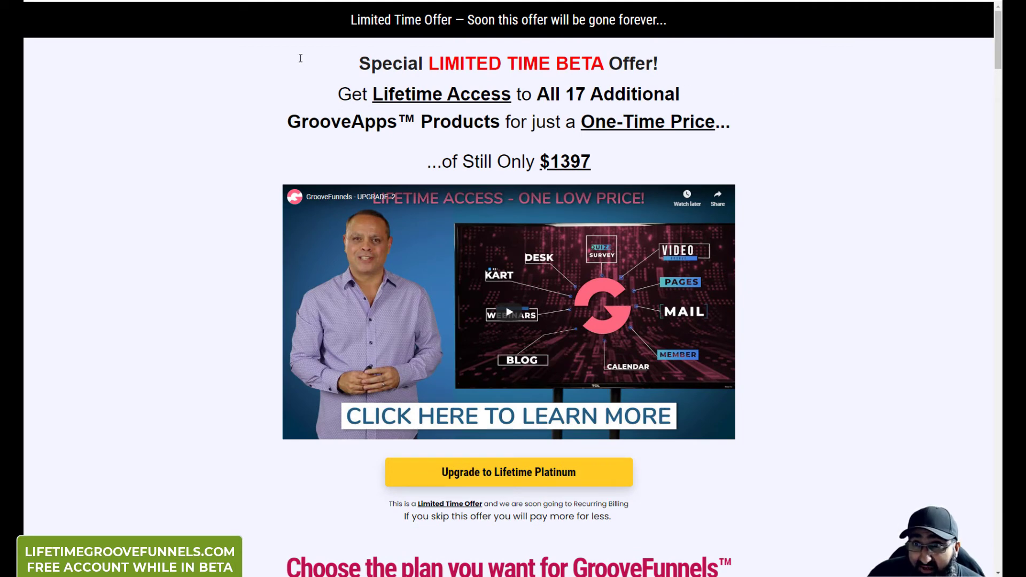
click(255, 2)
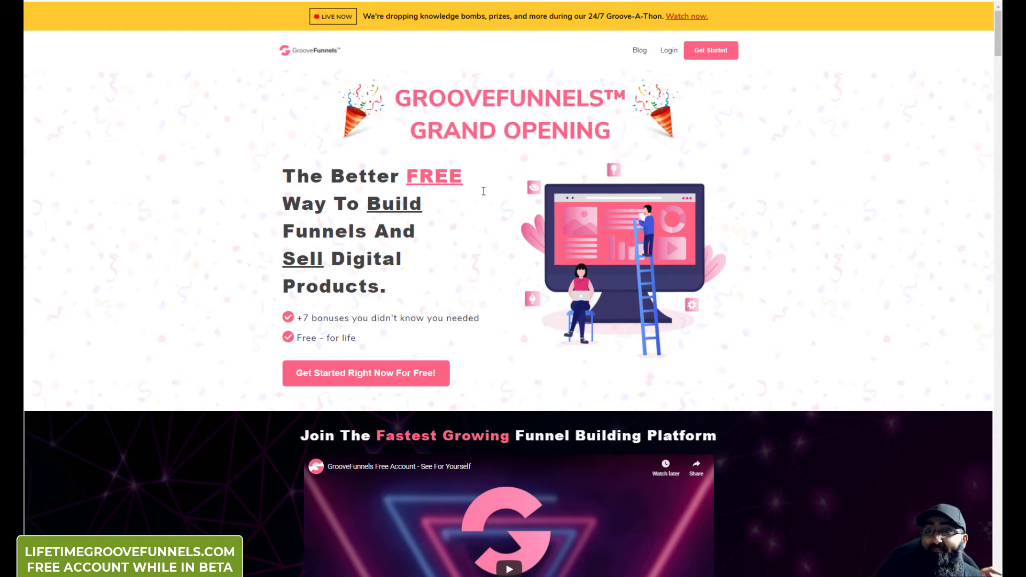
Step: Scroll down to the Bonus #1 Lifetime Free Youzign Account card and its feature list
scroll(503, 152, down, 7)
scroll(601, 223, down, 14)
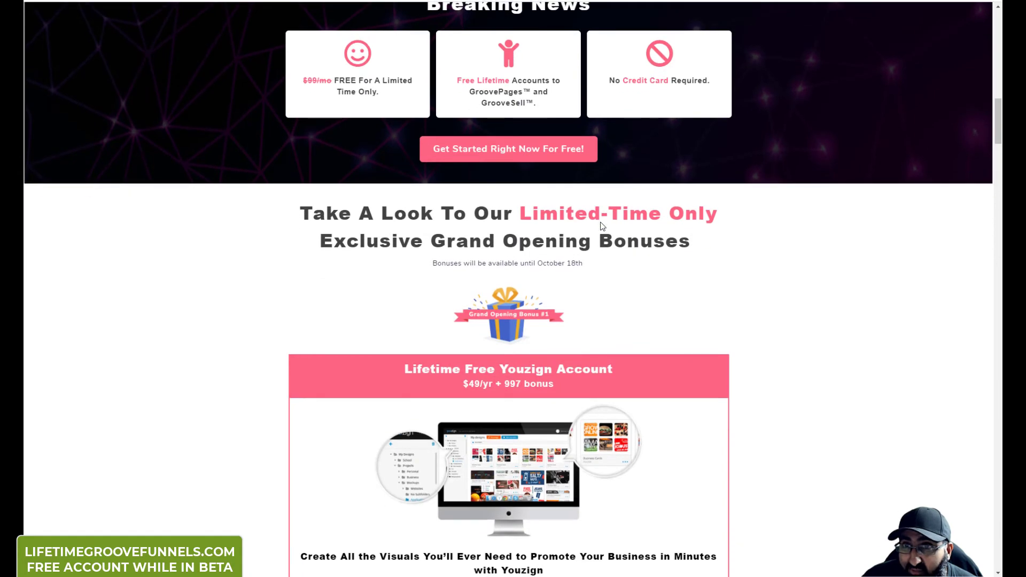
scroll(601, 223, down, 9)
scroll(601, 223, up, 7)
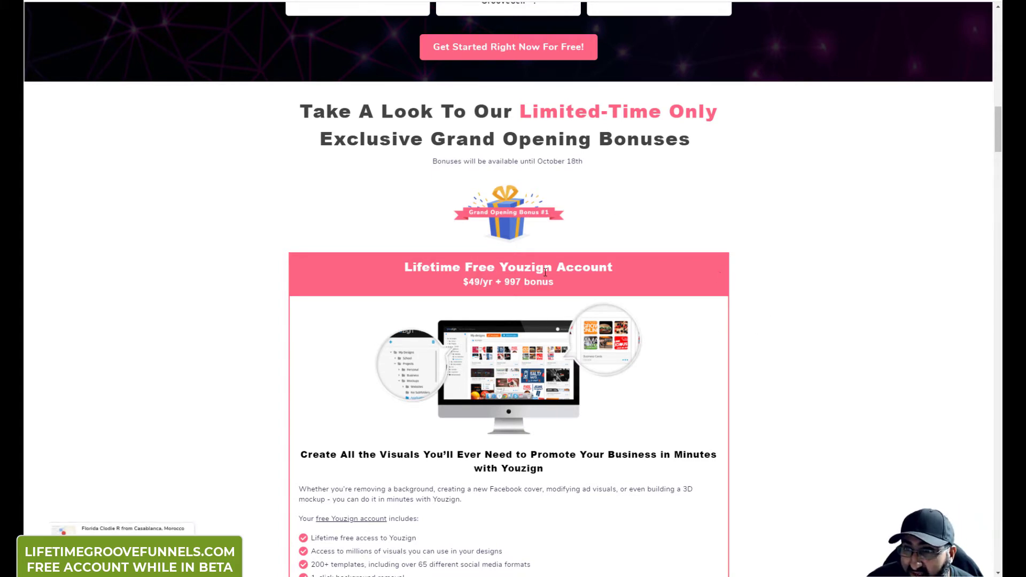
scroll(511, 261, down, 1)
scroll(489, 262, down, 2)
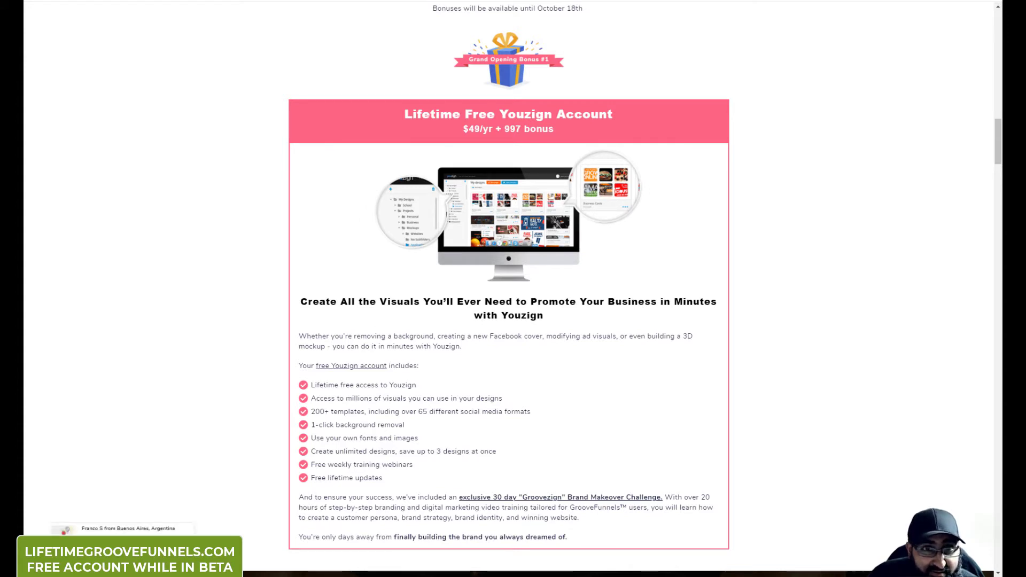
drag(0, 39, 175, 39)
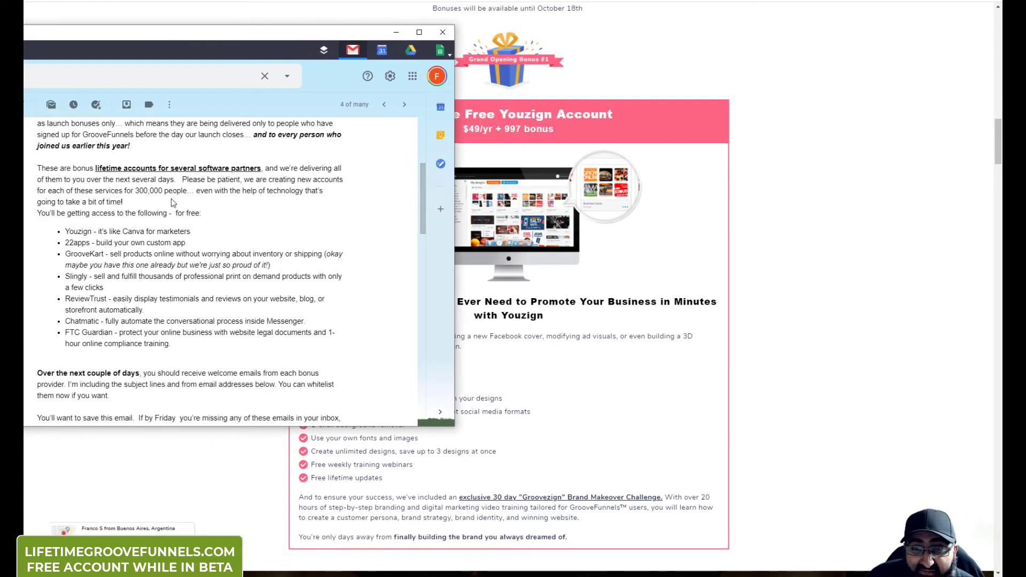
drag(169, 37, 23, 26)
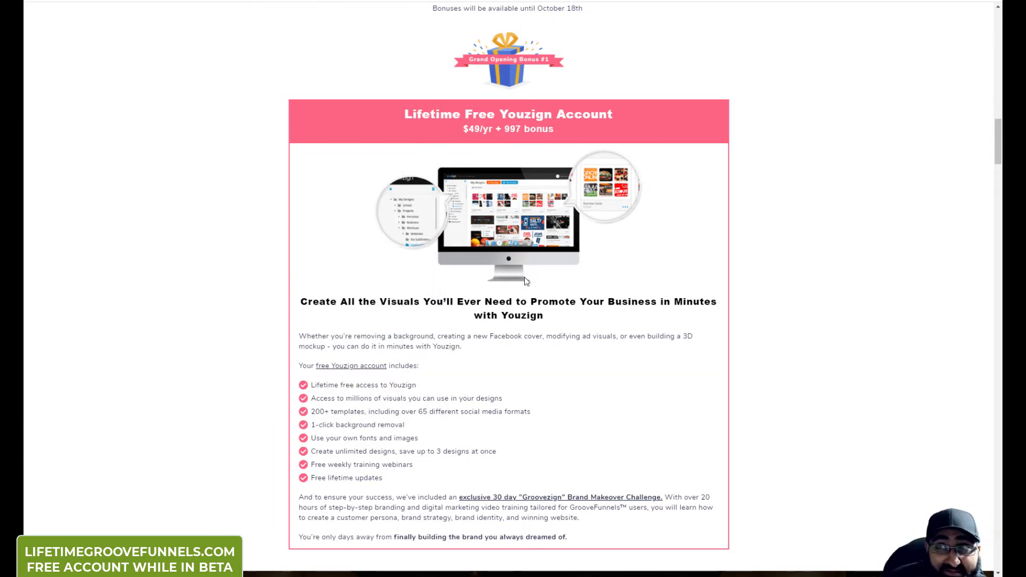
Step: Scroll down the Grand Opening page to the 22apps bonus
scroll(524, 282, down, 4)
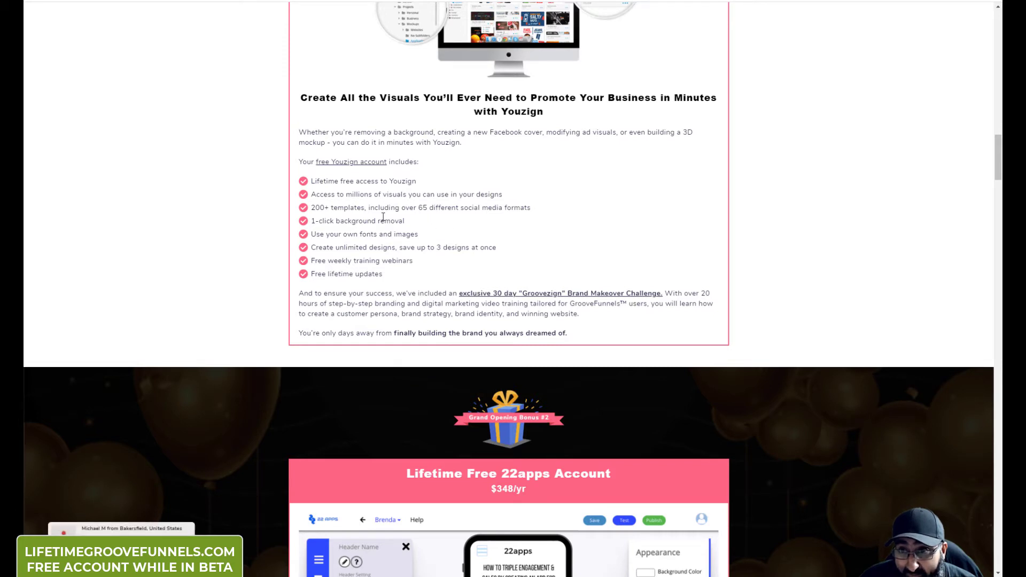
scroll(367, 216, down, 1)
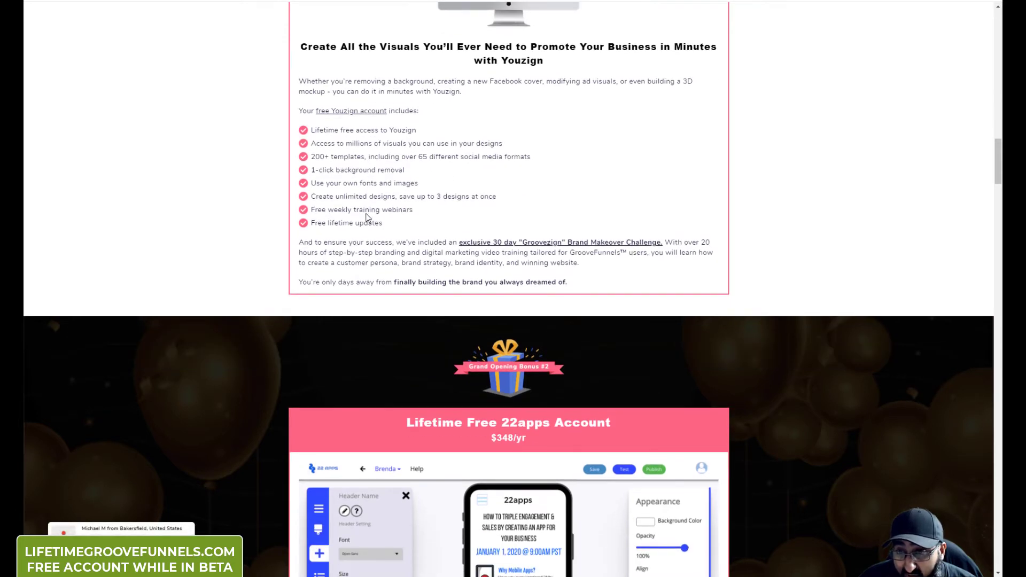
scroll(333, 209, down, 2)
scroll(332, 210, down, 3)
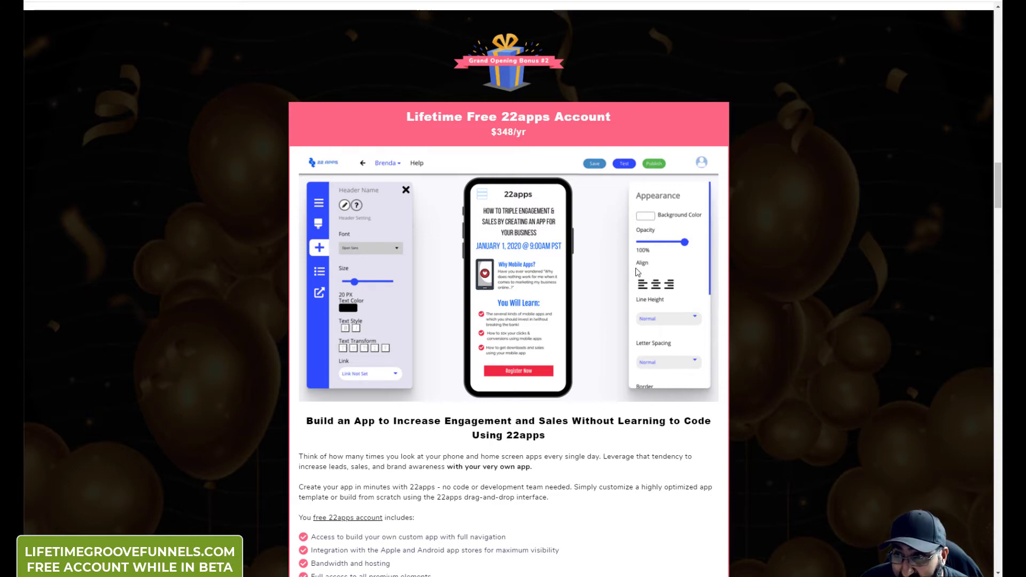
scroll(628, 276, down, 2)
scroll(593, 272, down, 3)
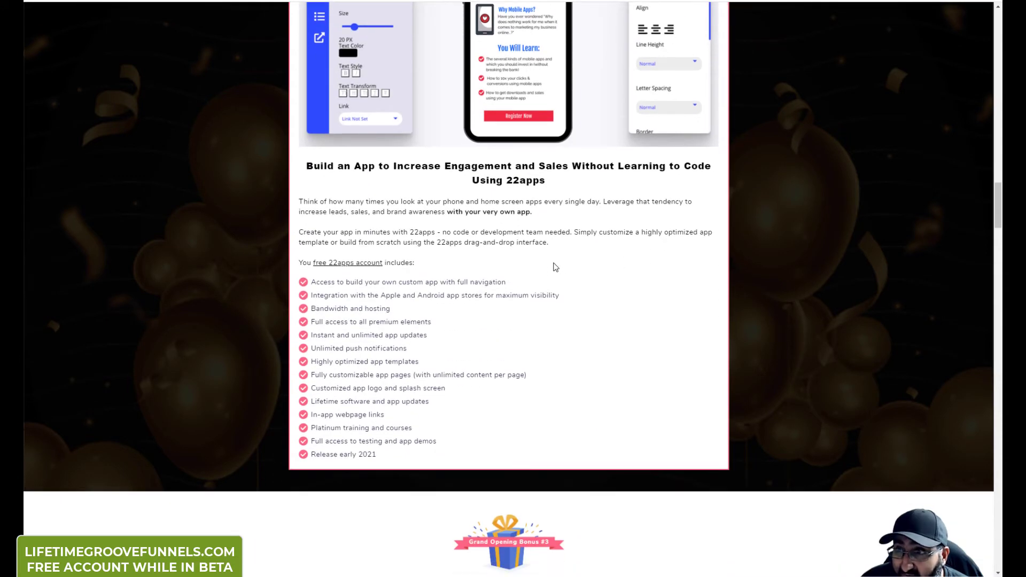
scroll(550, 268, up, 5)
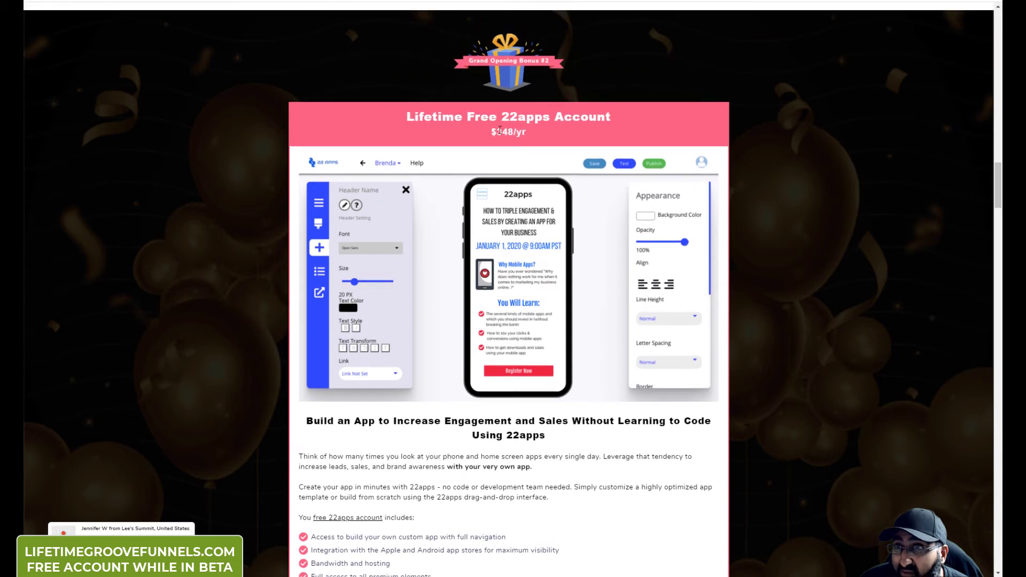
Step: Highlight the 22apps $348/yr price and heading, then scroll to the GrooveKart bonus
drag(492, 132, 527, 132)
drag(407, 117, 491, 118)
click(491, 119)
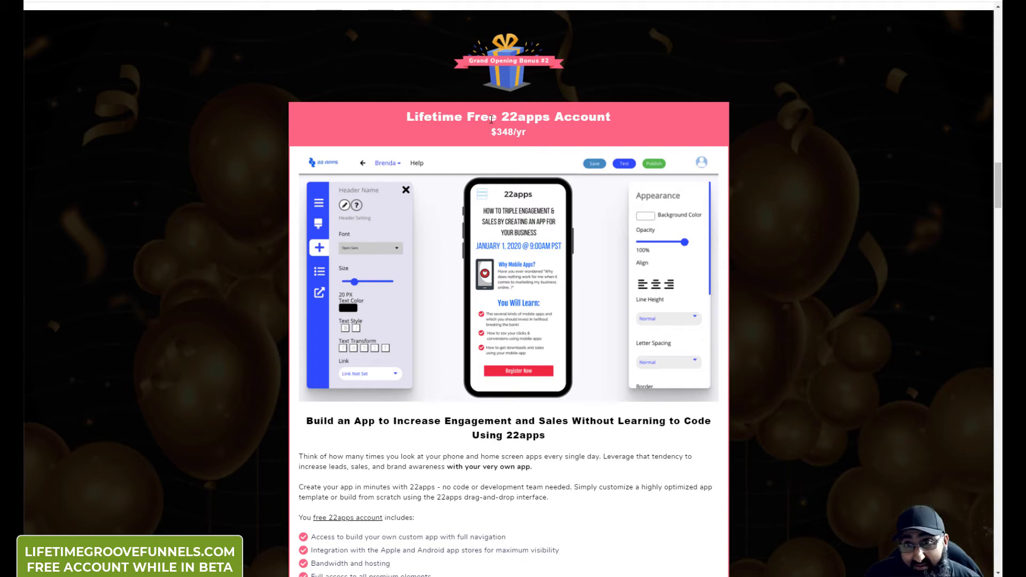
scroll(497, 128, down, 10)
scroll(505, 140, down, 3)
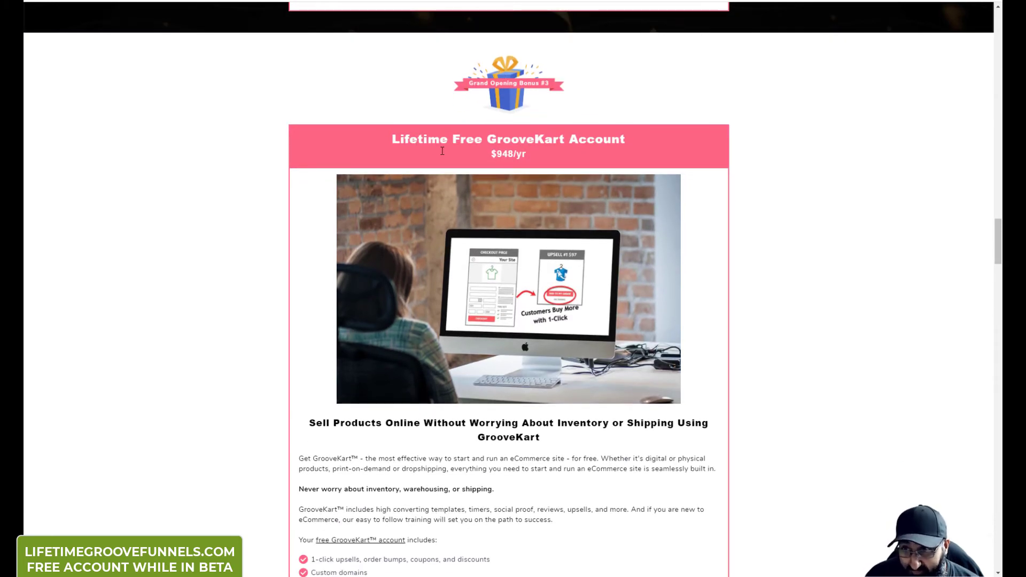
Step: Highlight the GrooveKart $948/yr price and its custom domains and tracking pixels features
drag(492, 157, 548, 166)
click(527, 147)
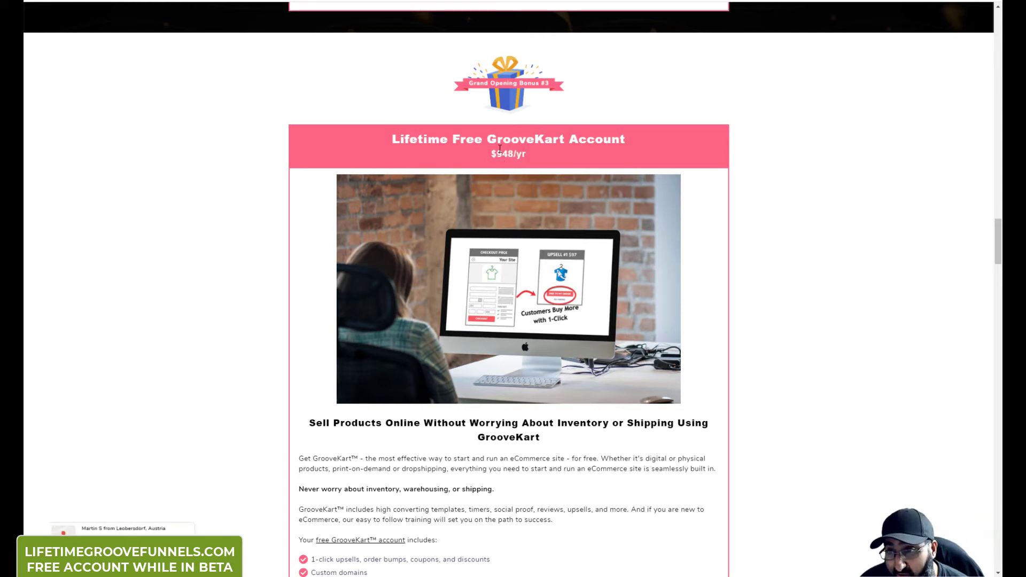
scroll(500, 150, down, 3)
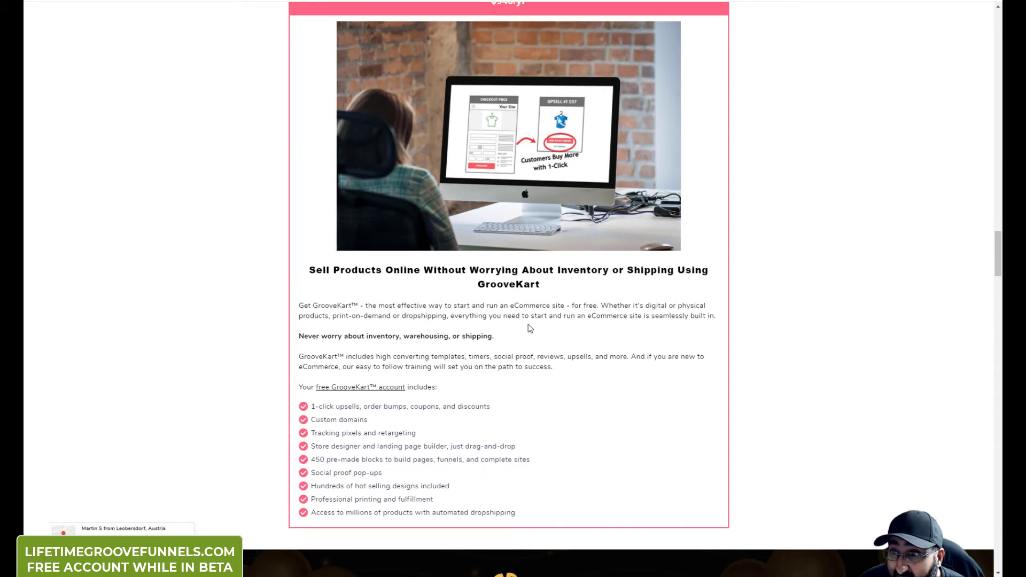
scroll(530, 328, down, 2)
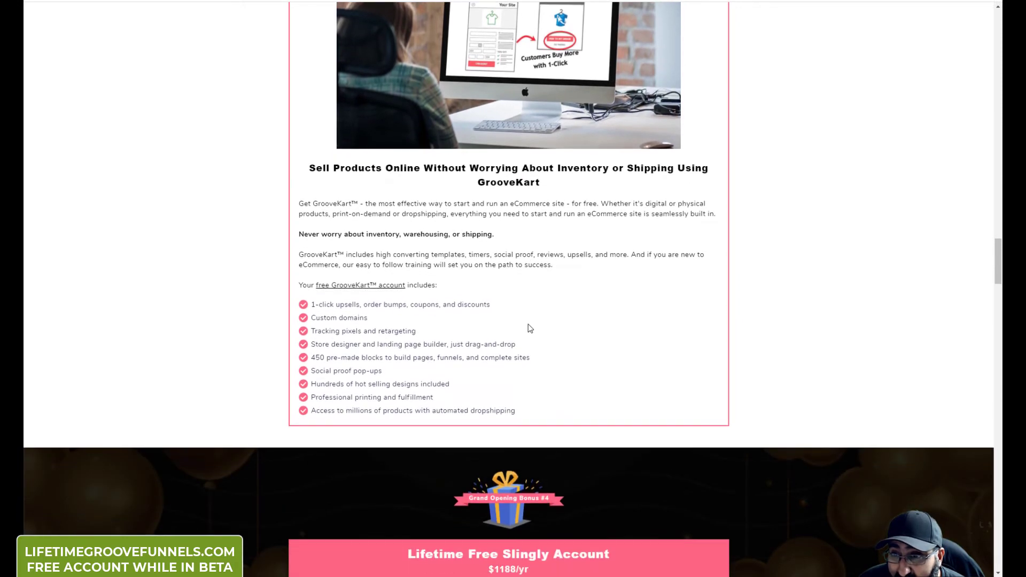
scroll(388, 275, down, 1)
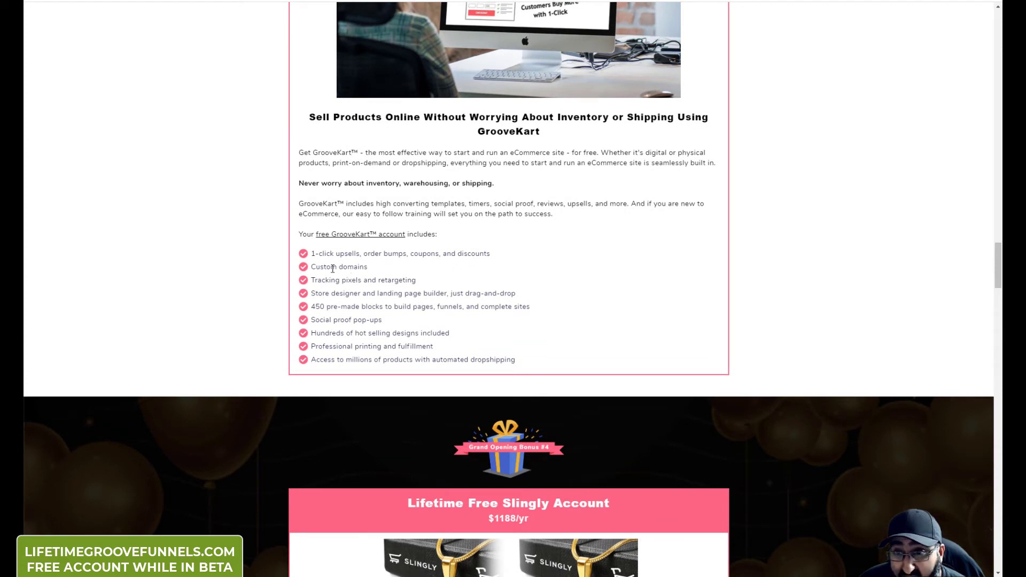
drag(313, 266, 443, 294)
click(445, 293)
Step: Scroll to the Slingly bonus and highlight its $1188/yr price
scroll(487, 287, down, 5)
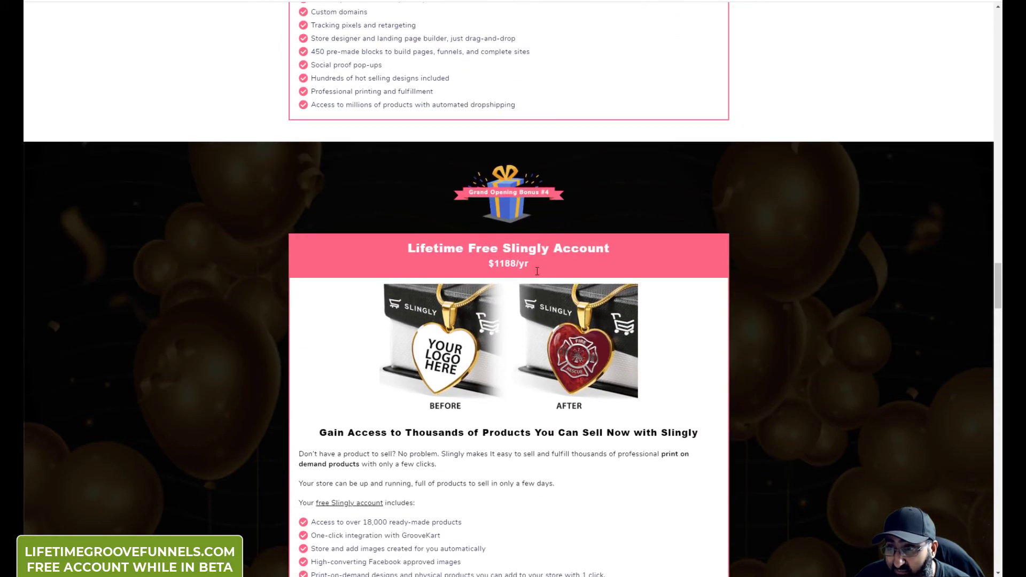
scroll(502, 418, down, 3)
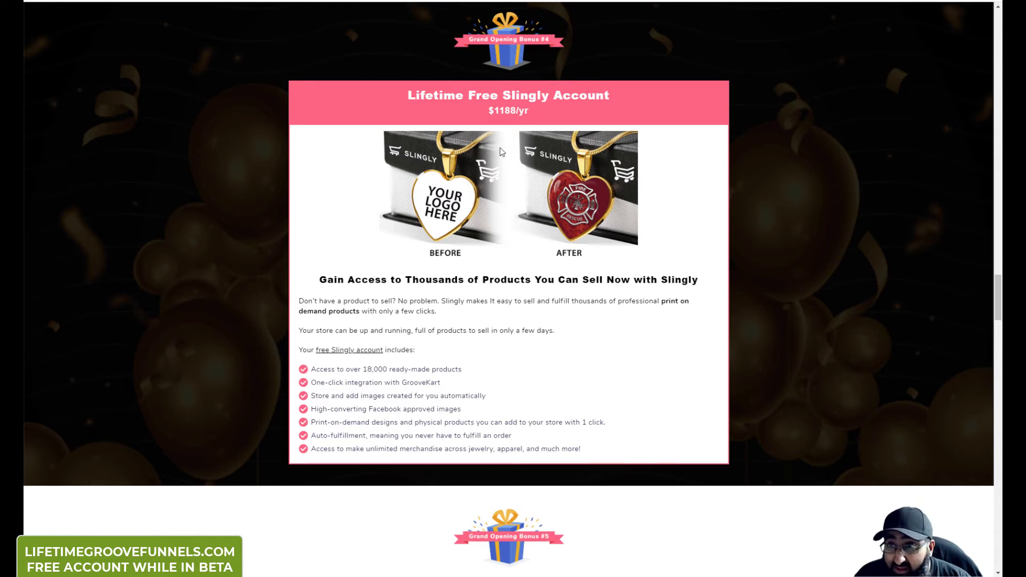
drag(485, 108, 534, 108)
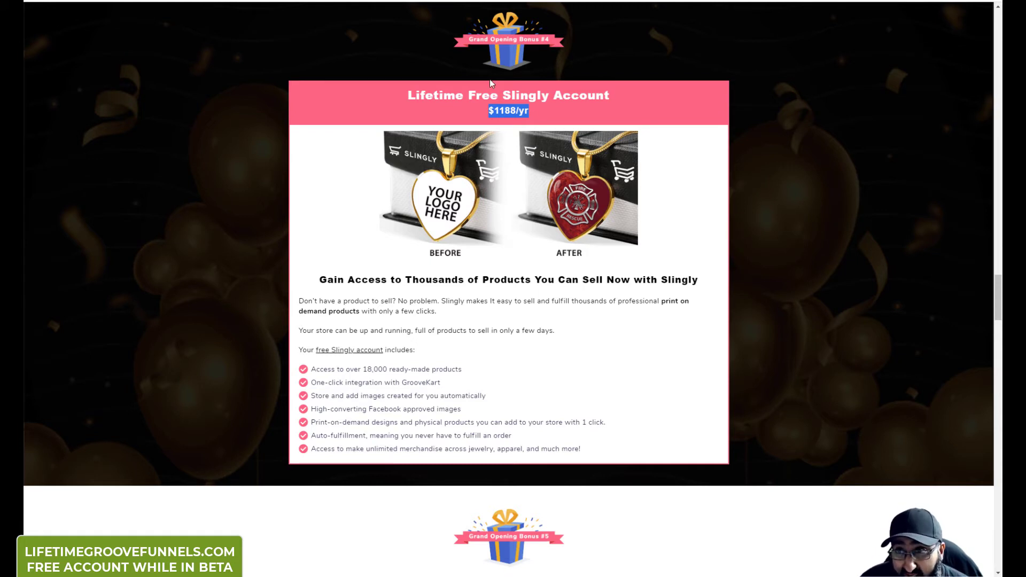
Step: Scroll until the full $180/yr ReviewTrust feature list and the Bonus #6 Chatmatic header show
scroll(404, 160, down, 6)
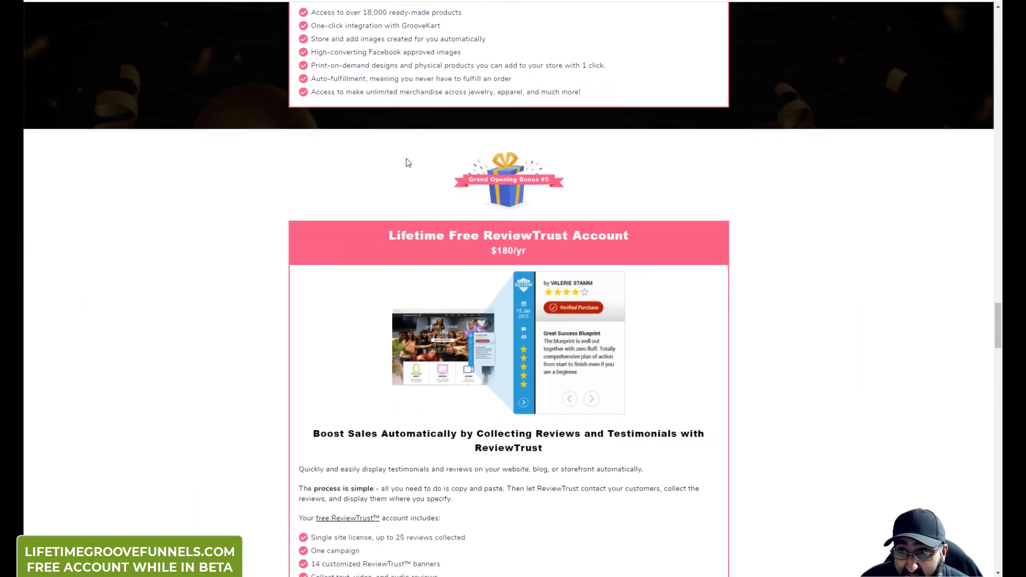
scroll(406, 160, down, 2)
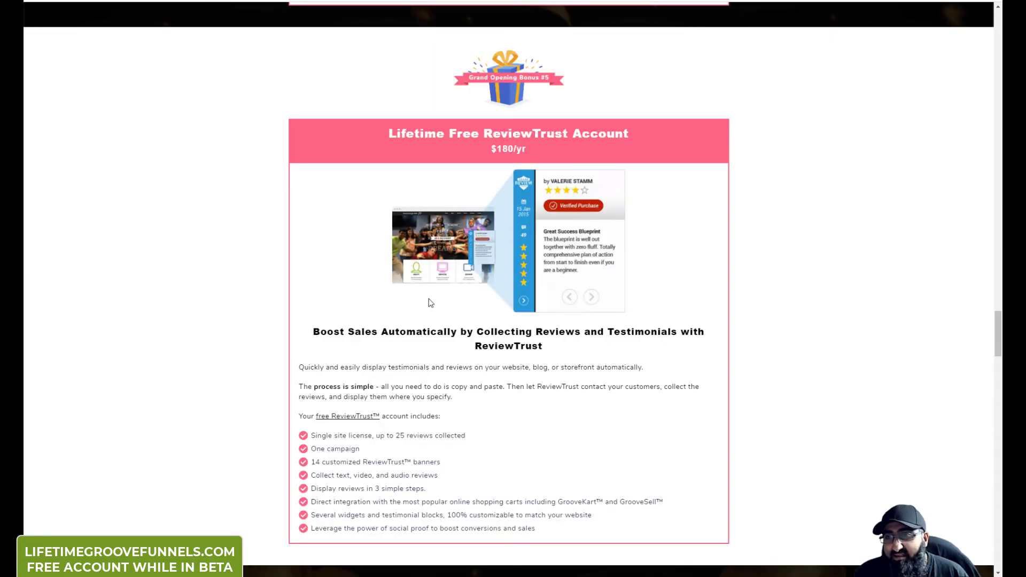
scroll(430, 300, down, 2)
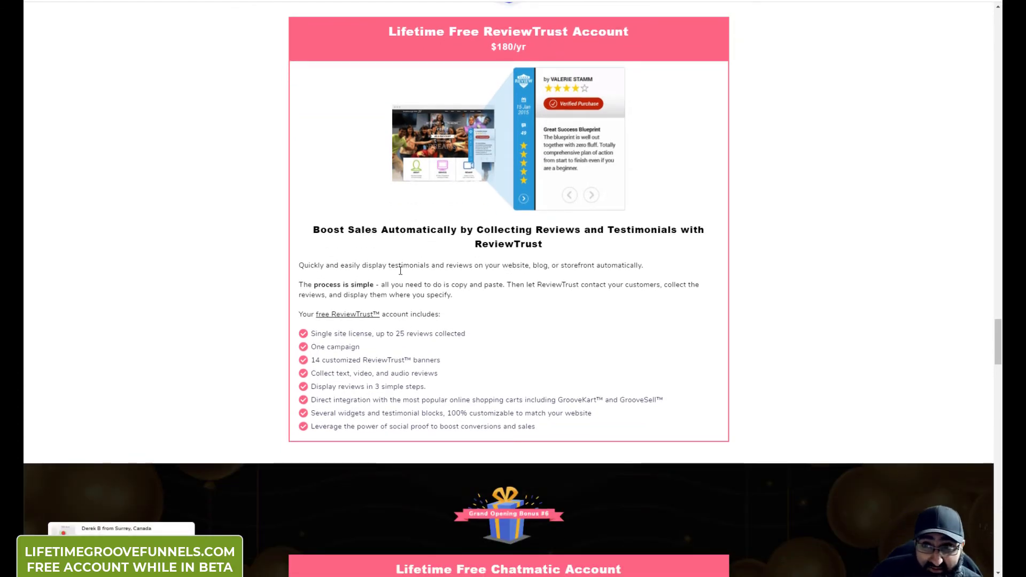
Step: Scroll down to the Chatmatic bonus and highlight its $2388/yr price
scroll(401, 270, down, 7)
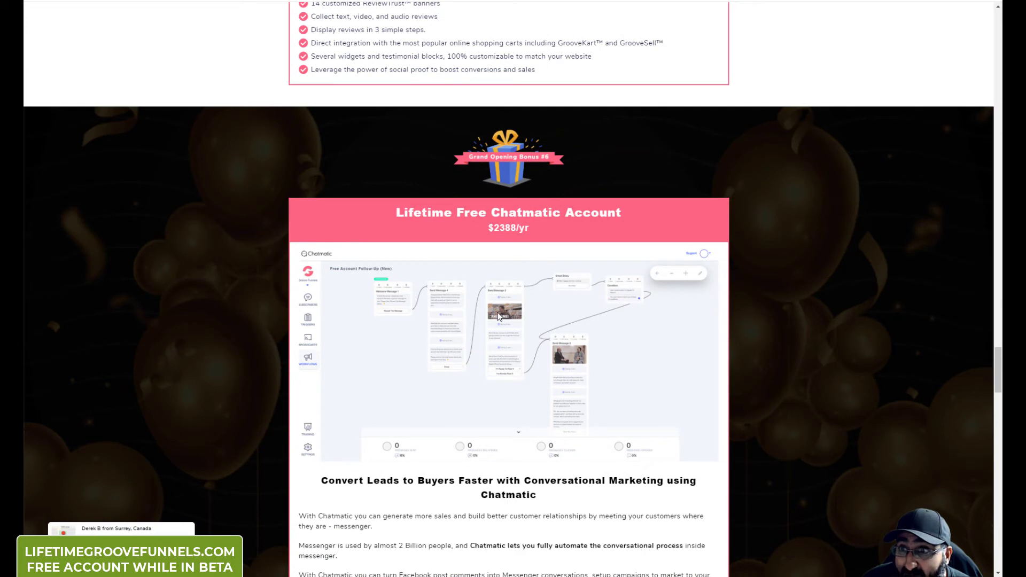
scroll(499, 316, down, 2)
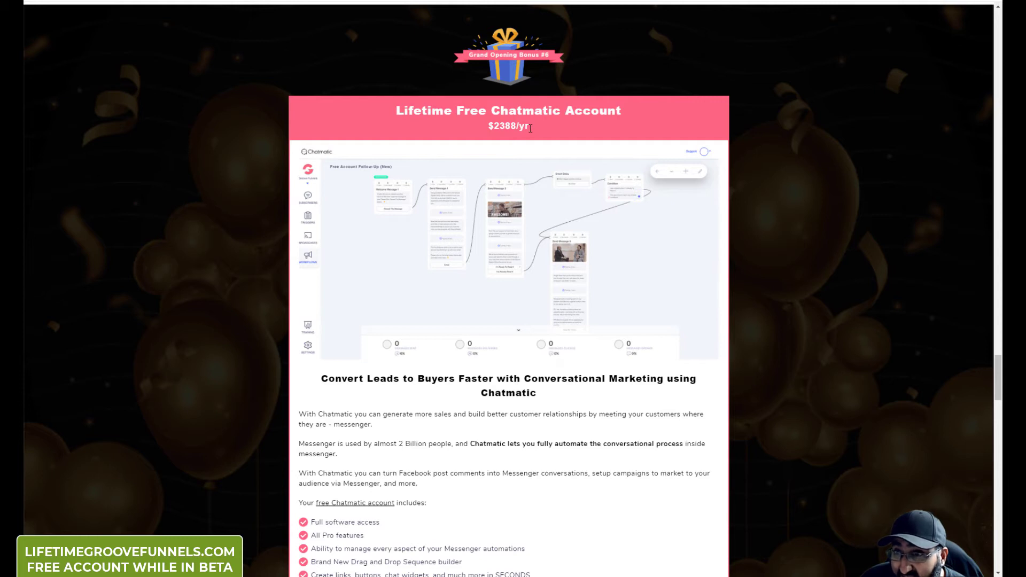
scroll(530, 129, down, 1)
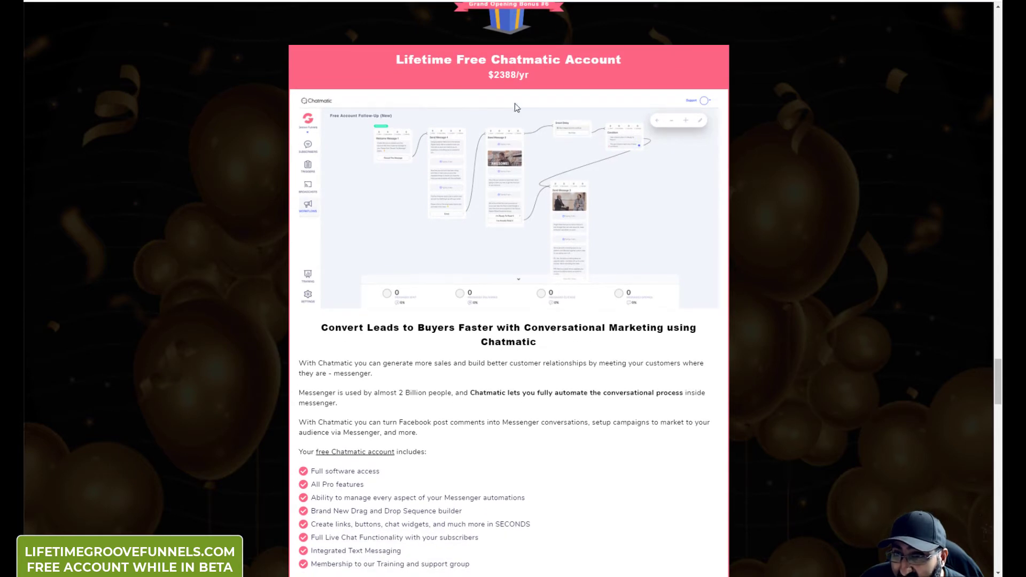
drag(486, 72, 537, 72)
click(537, 72)
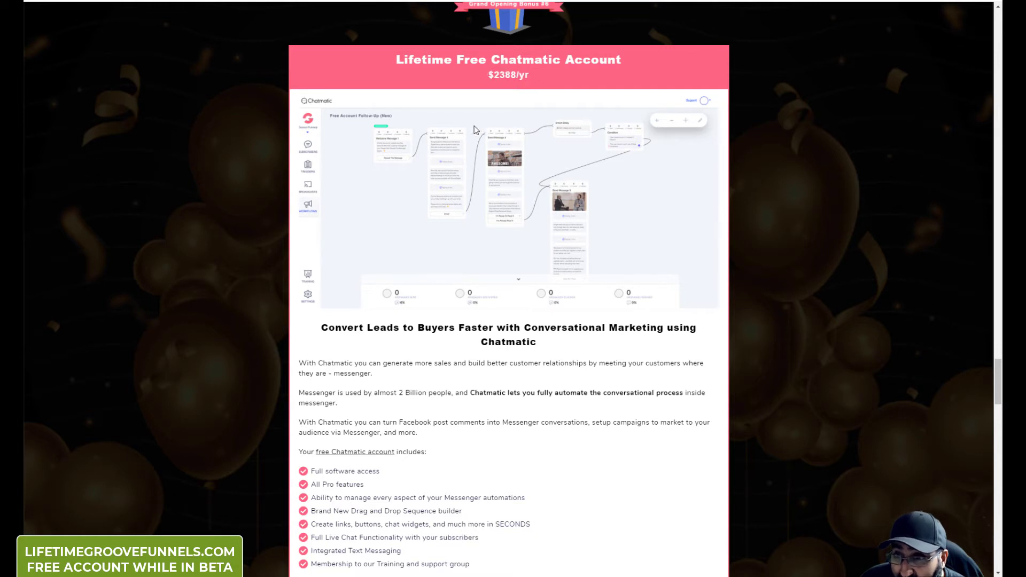
Step: Continue to the Bonus #7 FTC Guardian card worth $288/yr and the sign-up form
scroll(476, 130, down, 2)
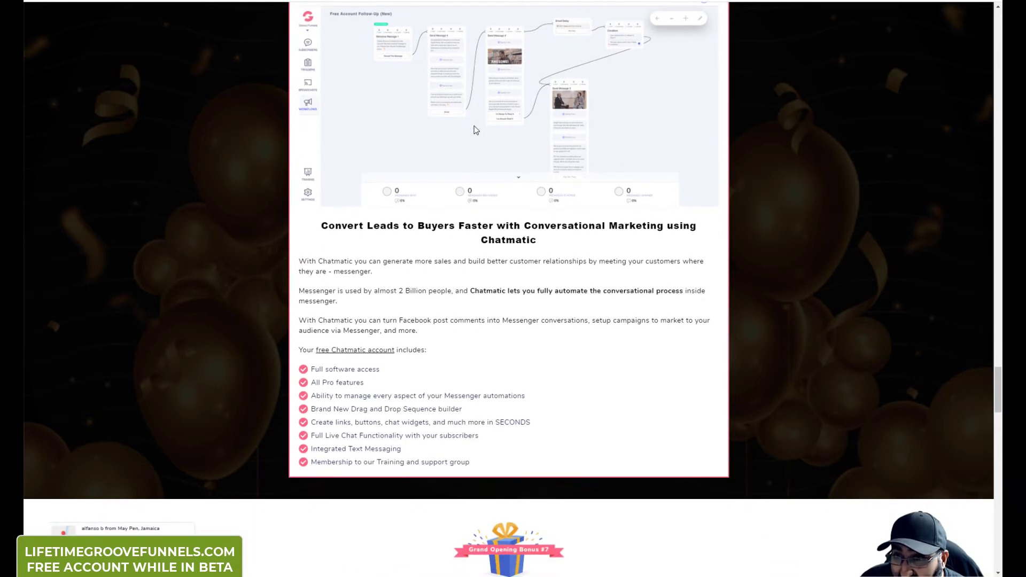
scroll(363, 364, down, 2)
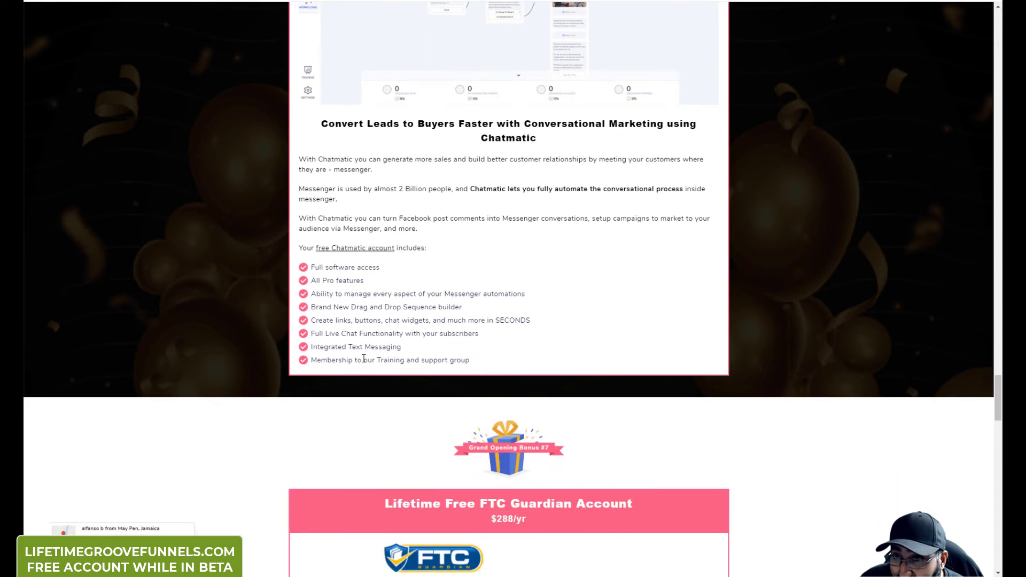
scroll(418, 232, up, 2)
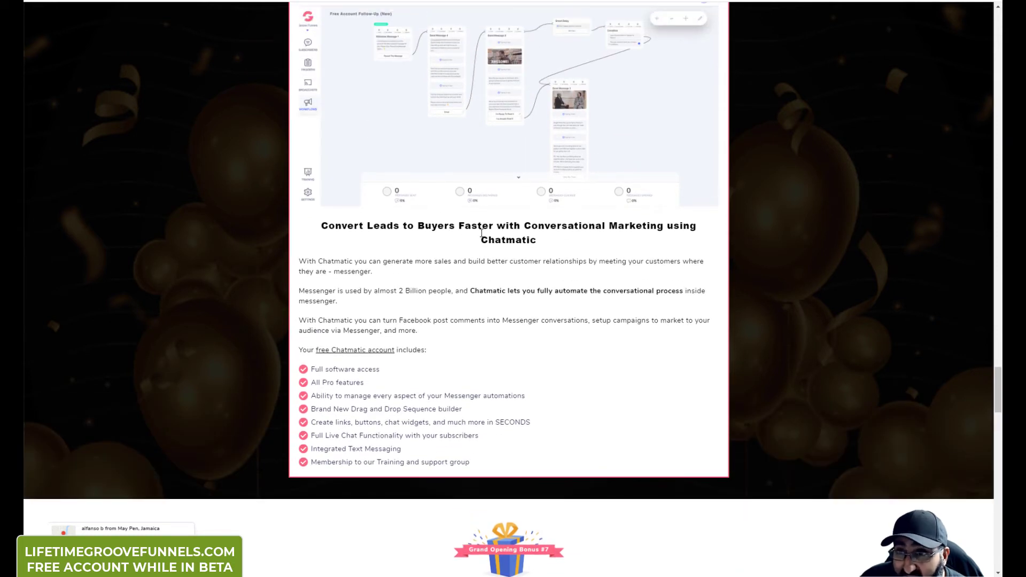
scroll(481, 234, up, 2)
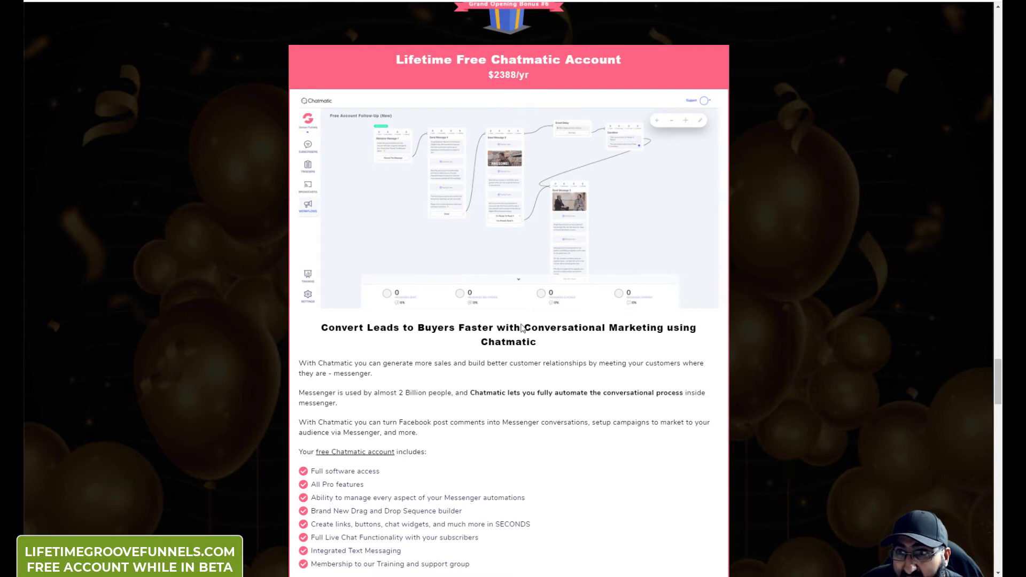
scroll(387, 300, down, 3)
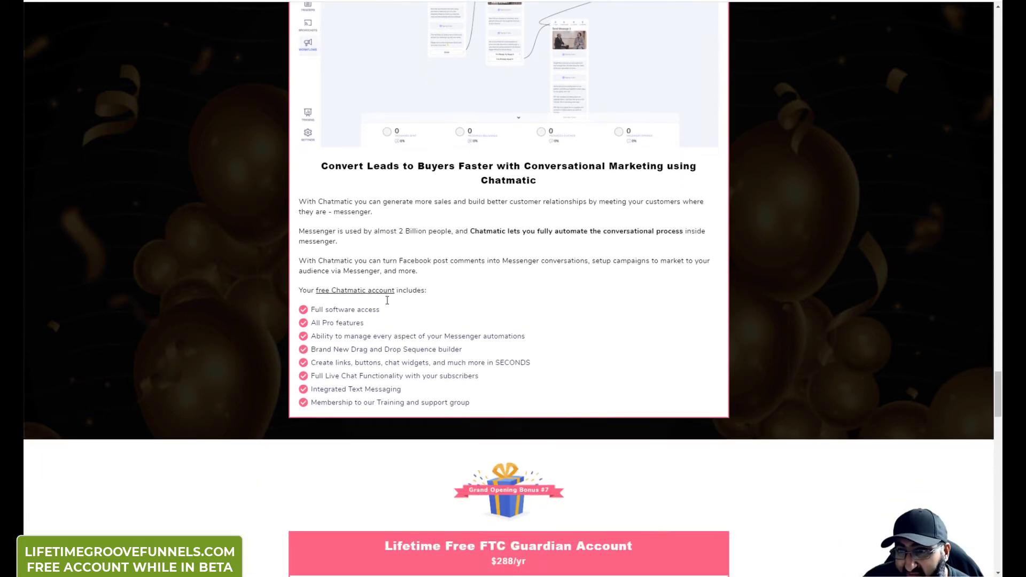
scroll(387, 301, down, 6)
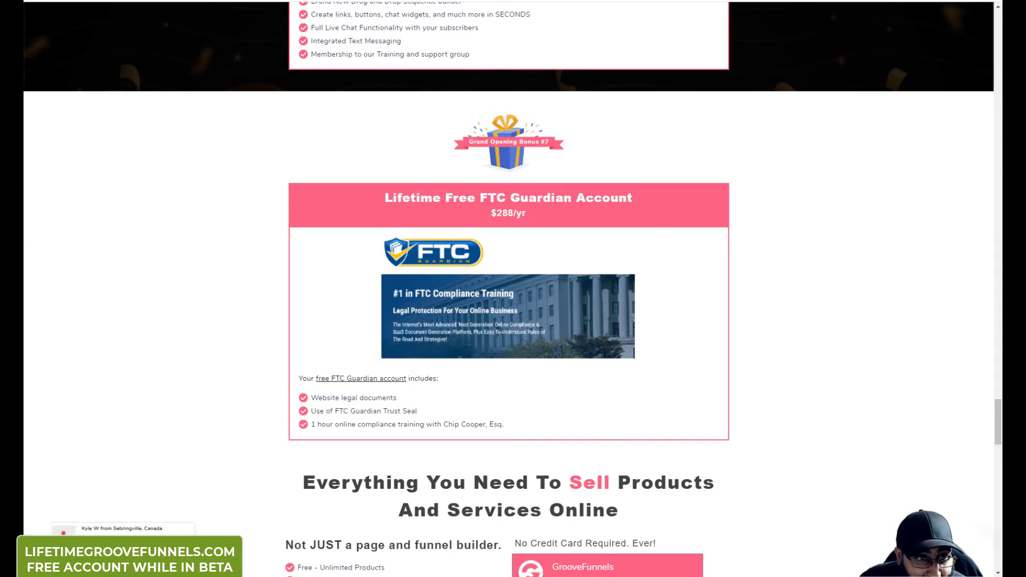
scroll(452, 293, down, 4)
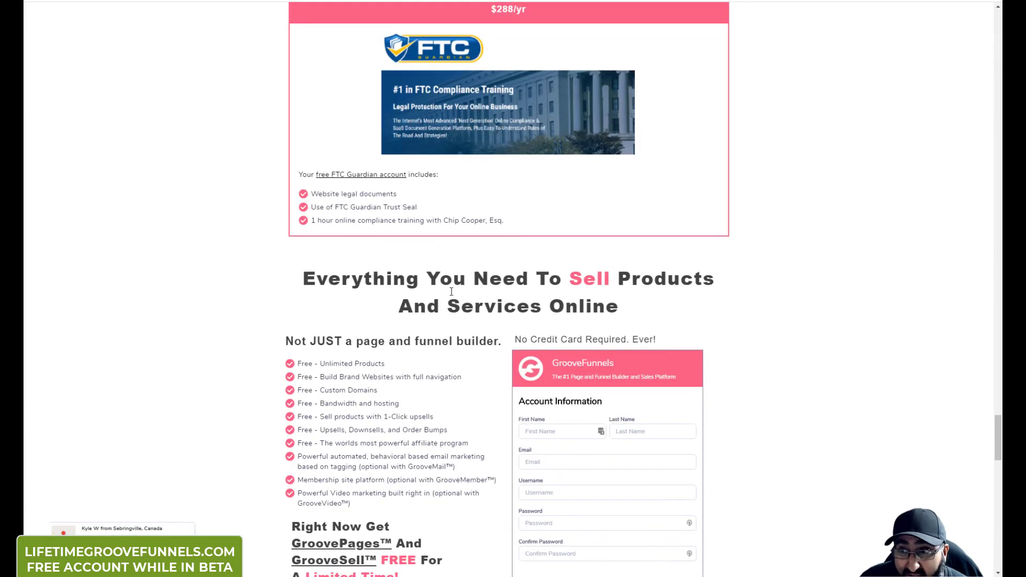
Step: Scroll past the sign-up form, highlighting Free Account For Life, to Amazing Sites and Happy Customers
scroll(486, 288, down, 3)
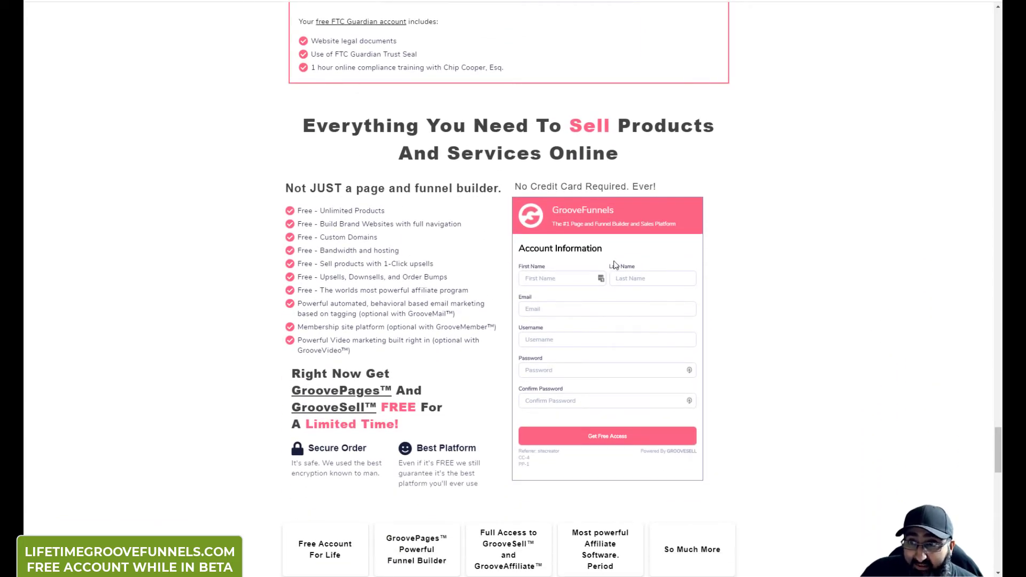
scroll(574, 357, down, 2)
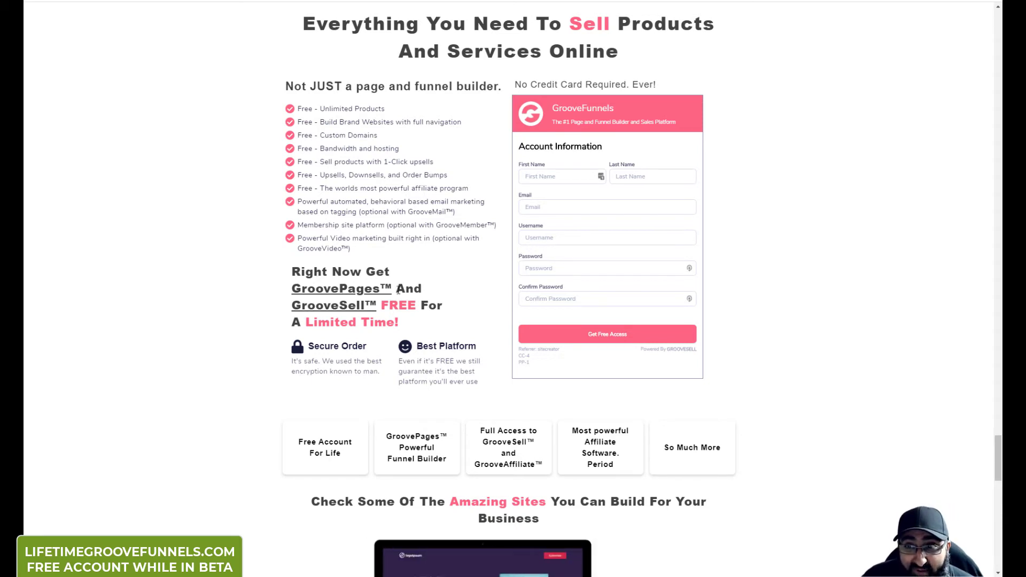
scroll(430, 302, down, 1)
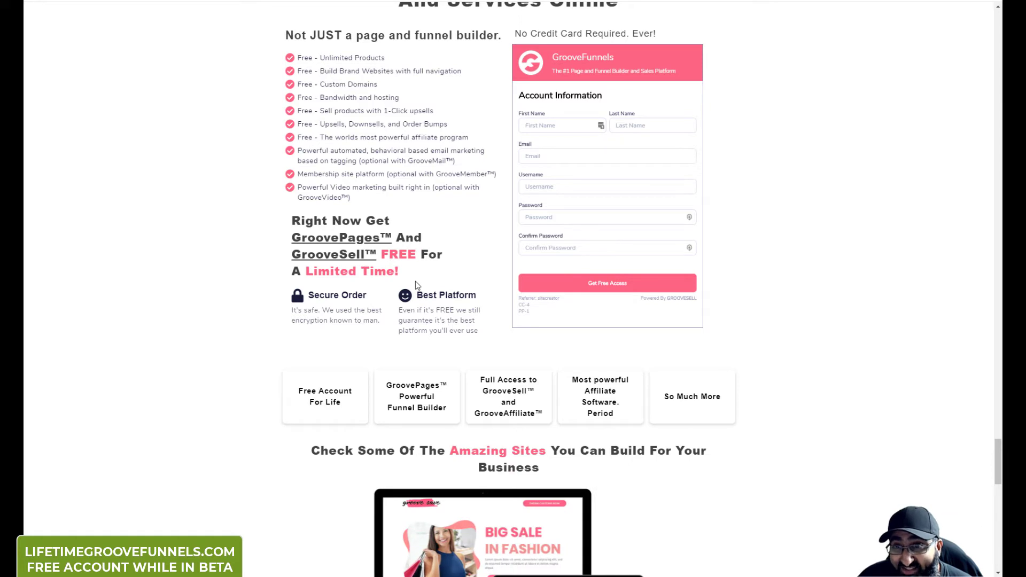
scroll(417, 282, down, 2)
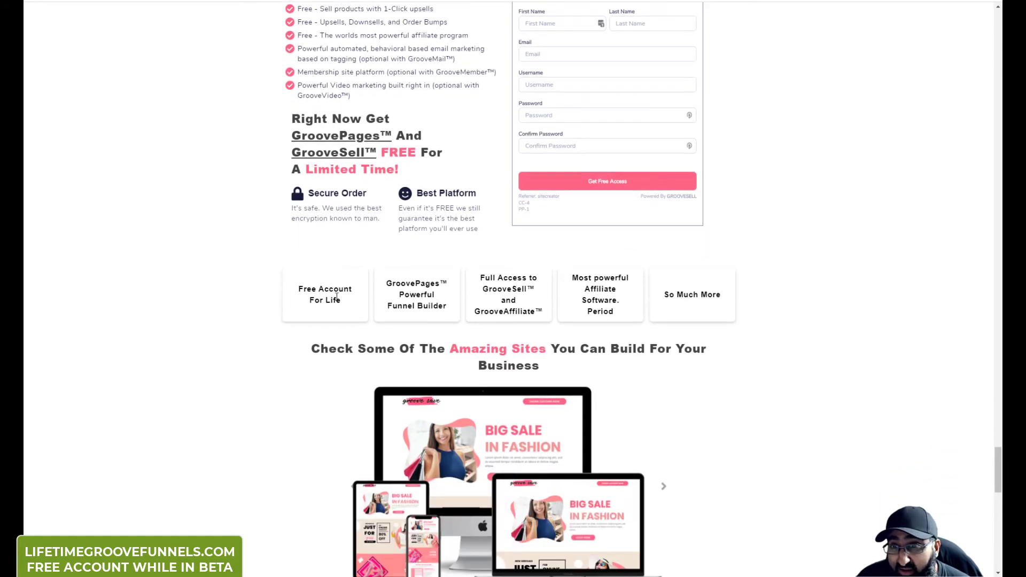
drag(298, 288, 361, 313)
click(382, 314)
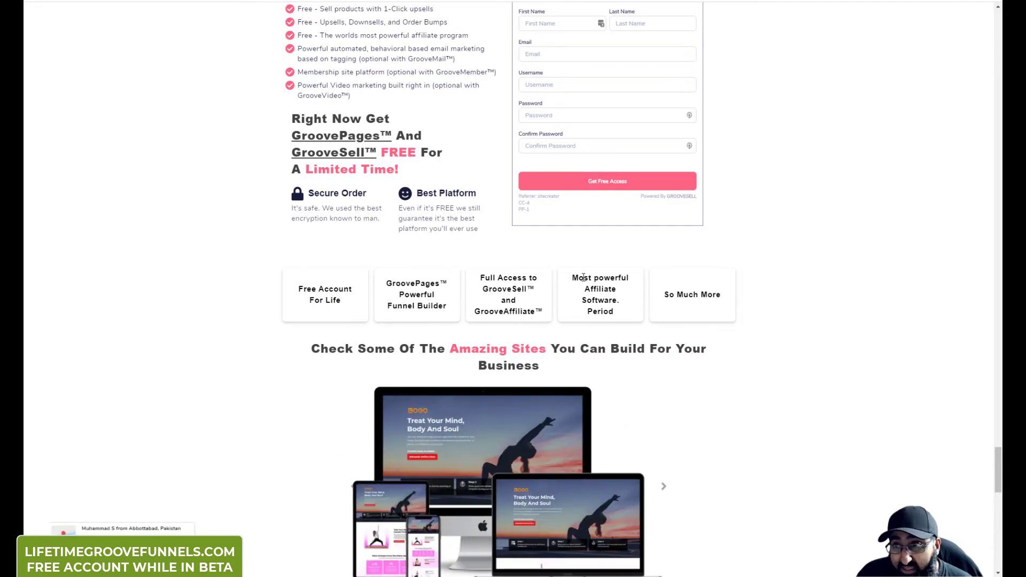
scroll(583, 278, down, 5)
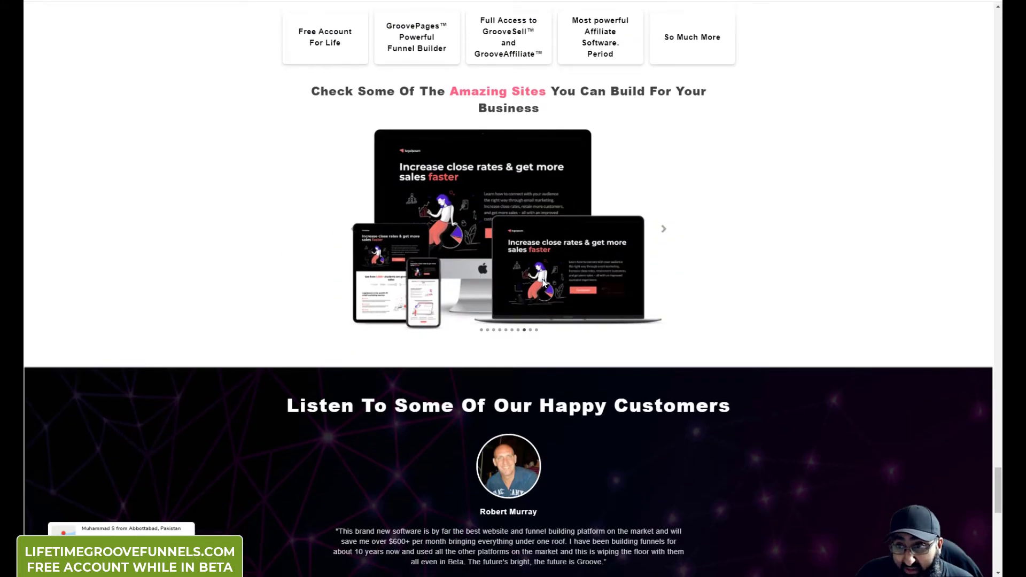
Step: Scroll down to the GrooveSell section, then drag the scrollbar back to the page top
scroll(543, 281, down, 2)
scroll(521, 268, down, 5)
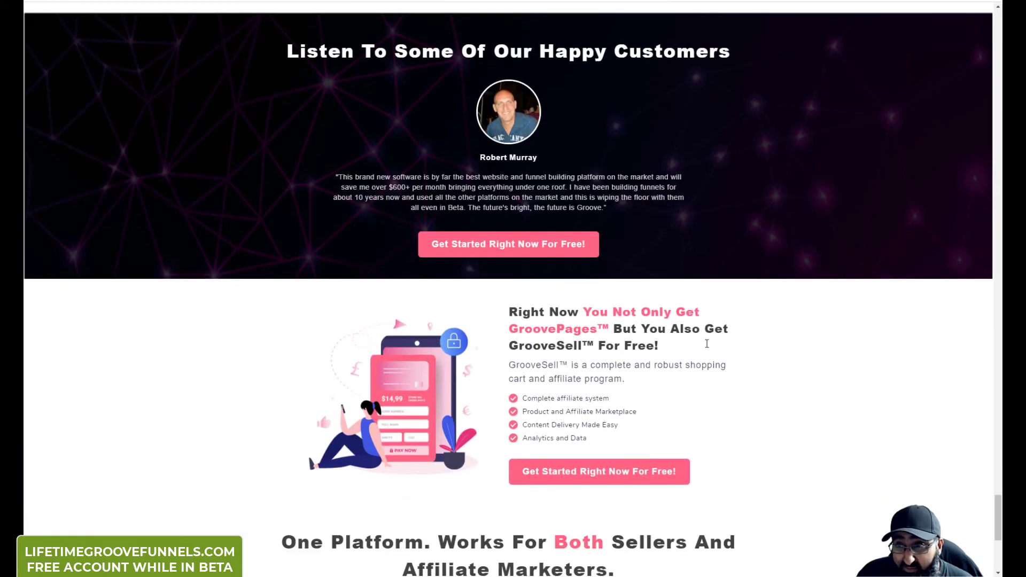
scroll(706, 346, down, 5)
scroll(688, 345, down, 2)
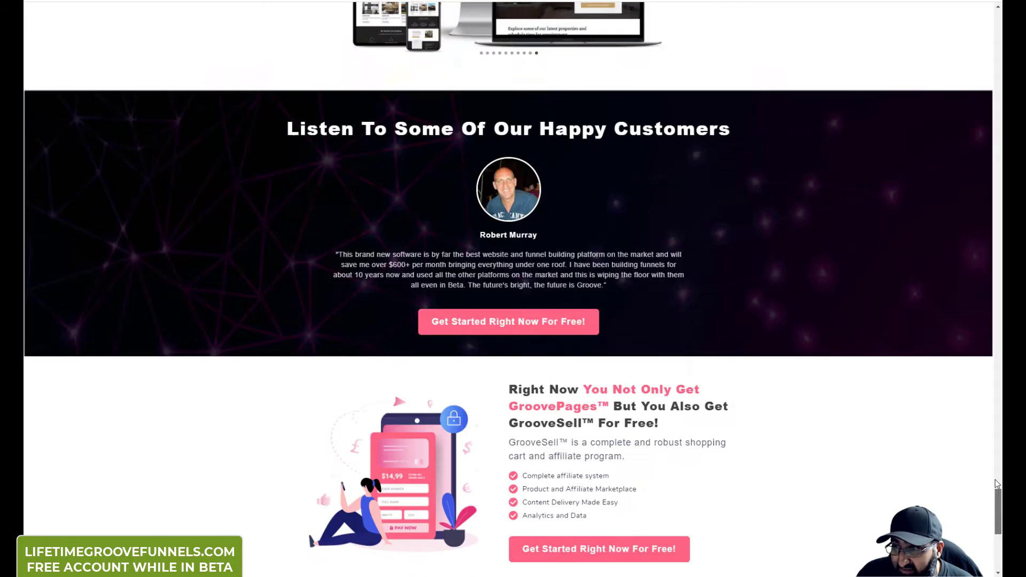
drag(995, 465, 964, 31)
scroll(517, 207, down, 3)
scroll(517, 207, up, 3)
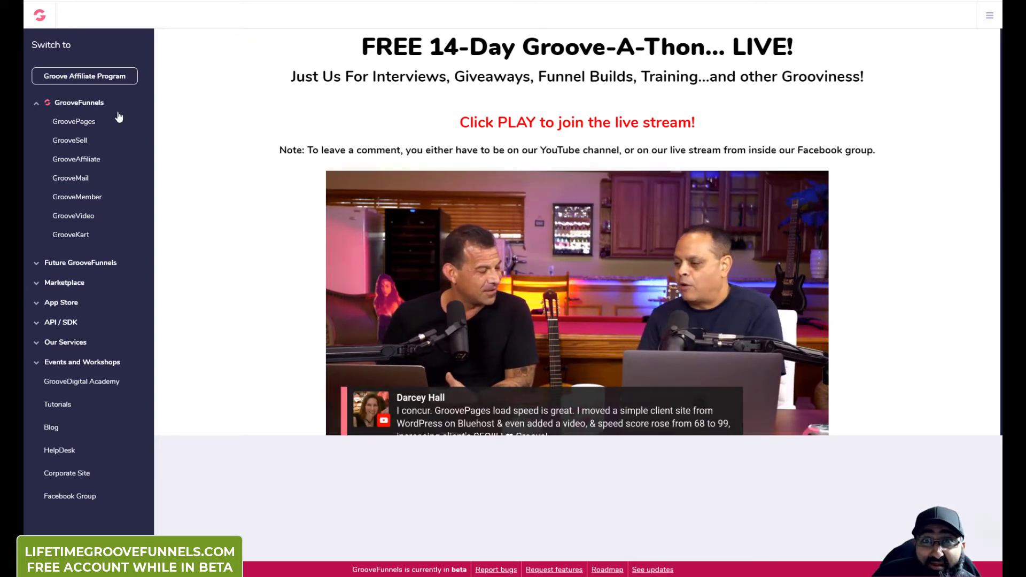
Step: Open GroovePages from the Switch to sidebar to show the My Sites list
click(75, 122)
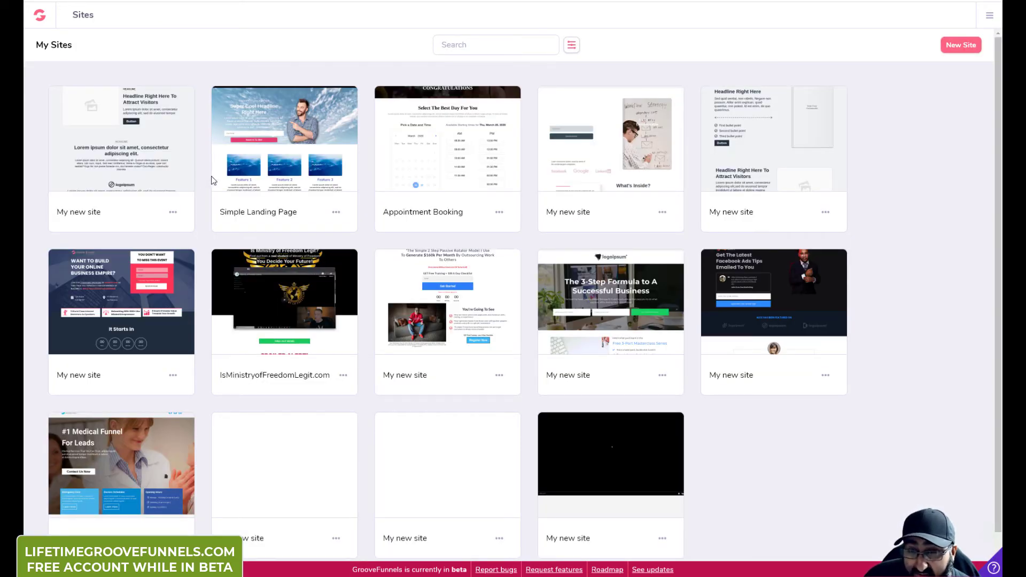
Step: Copy the IsMinistryofFreedomLegit.com site name from My Sites and open a new browser tab
scroll(207, 191, down, 1)
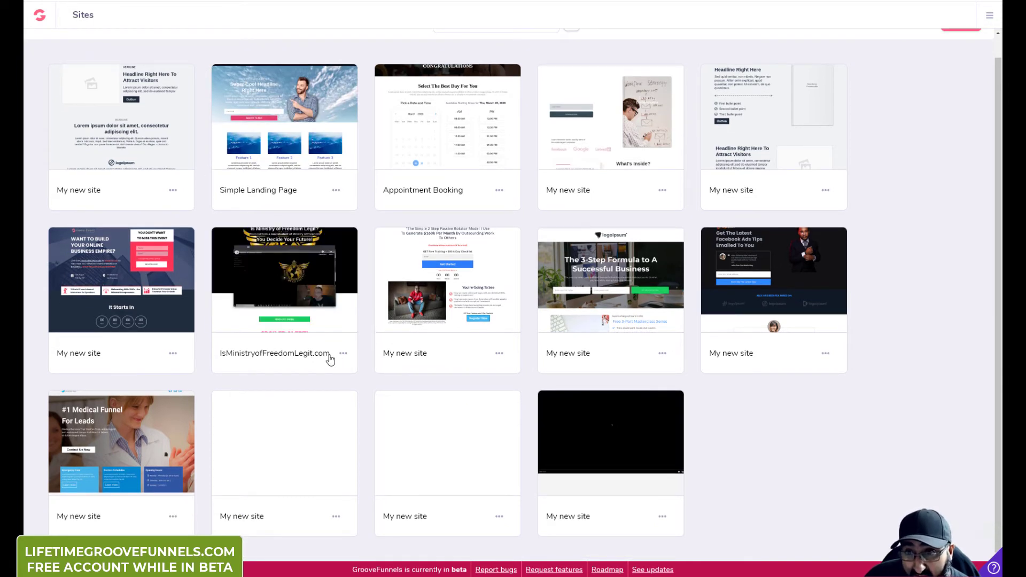
drag(326, 354, 231, 353)
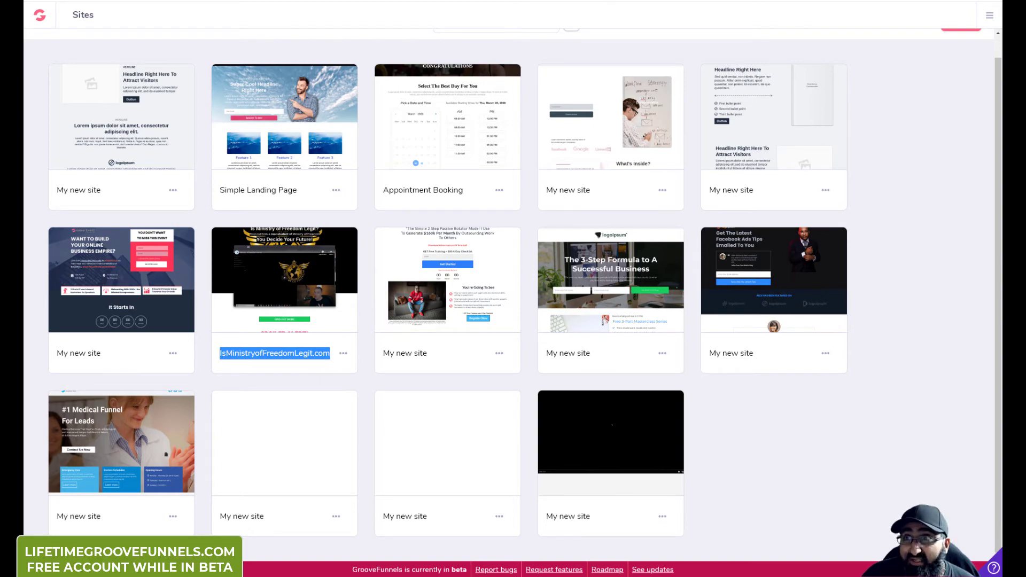
key(ctrl+t)
Step: Paste IsMinistryofFreedomLegit.com into the new tab's address bar and load the site
text(IsMinistryofFreedomLegit.com)
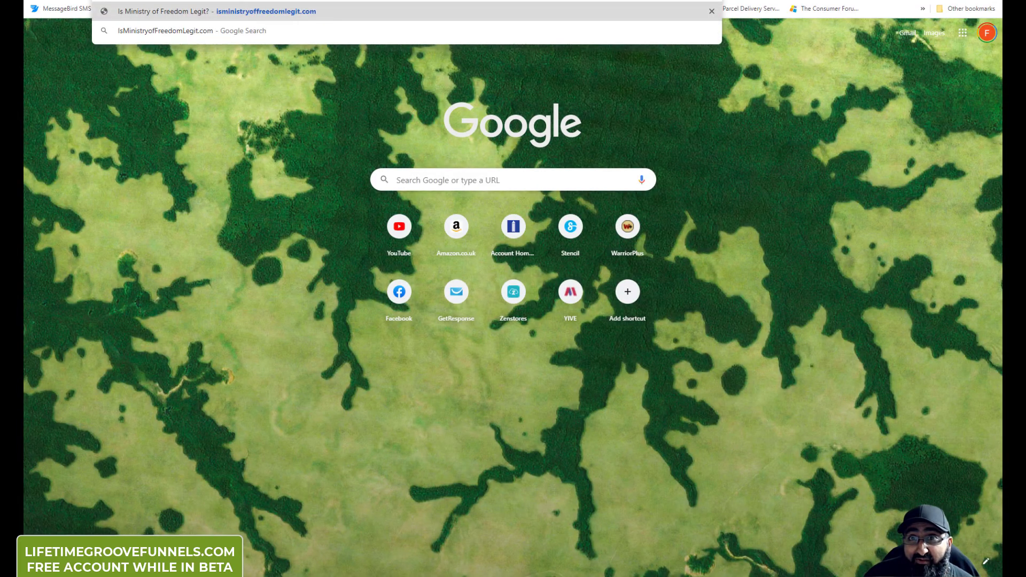
key(Escape)
key(Return)
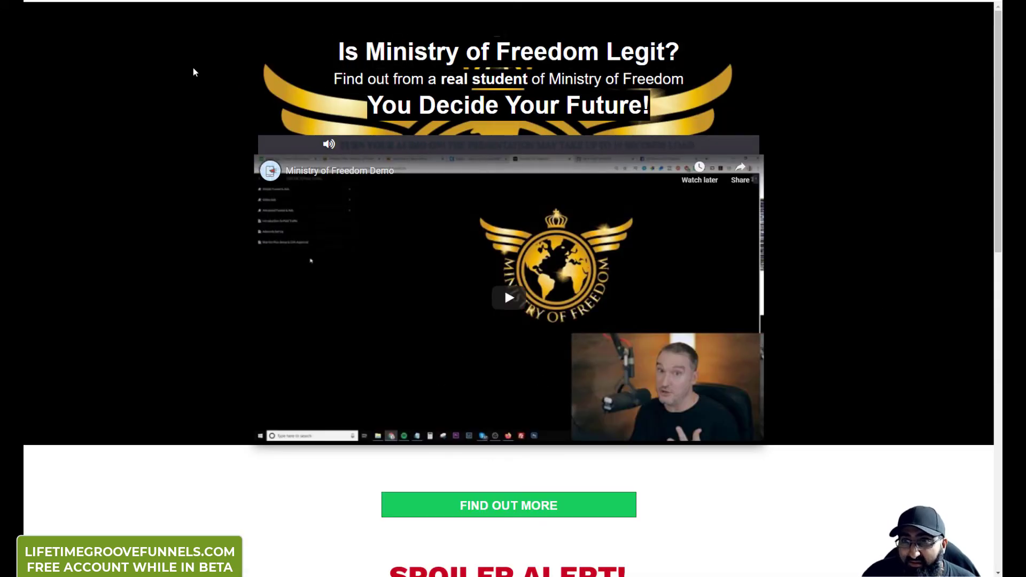
Step: Scroll through the live site, then close its tab to return to My Sites
scroll(560, 210, down, 3)
scroll(560, 210, down, 5)
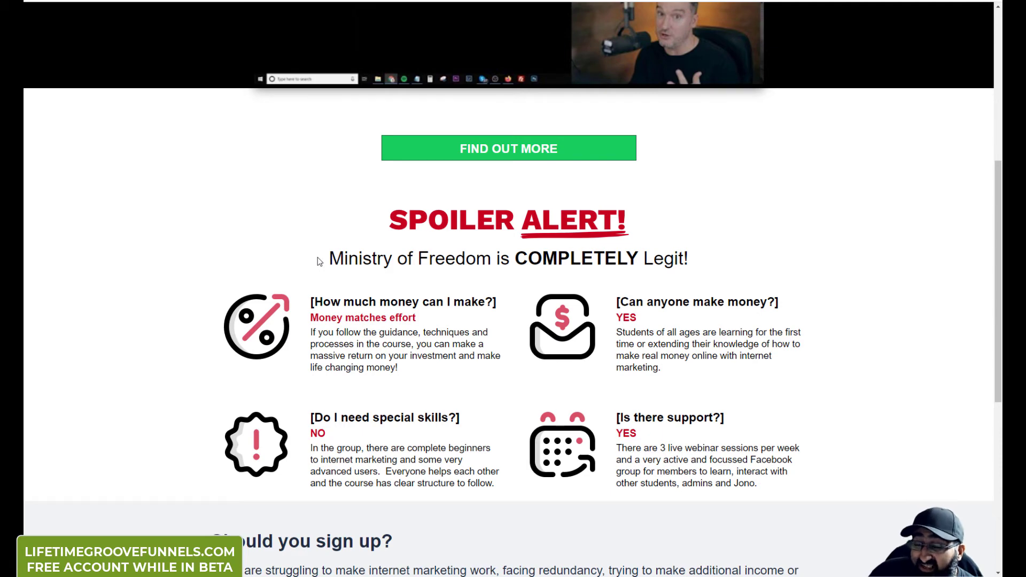
scroll(516, 288, down, 7)
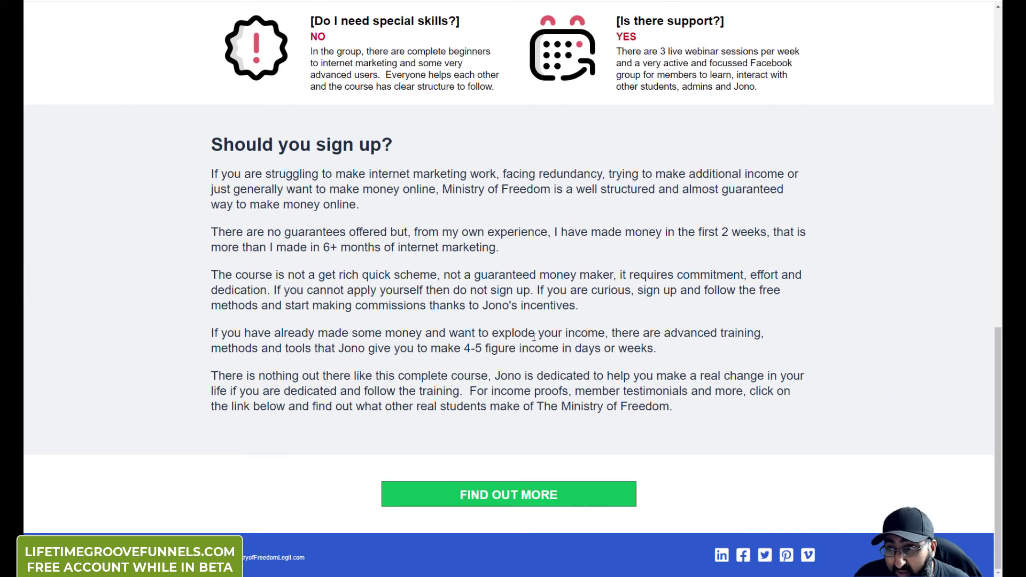
scroll(358, 346, up, 13)
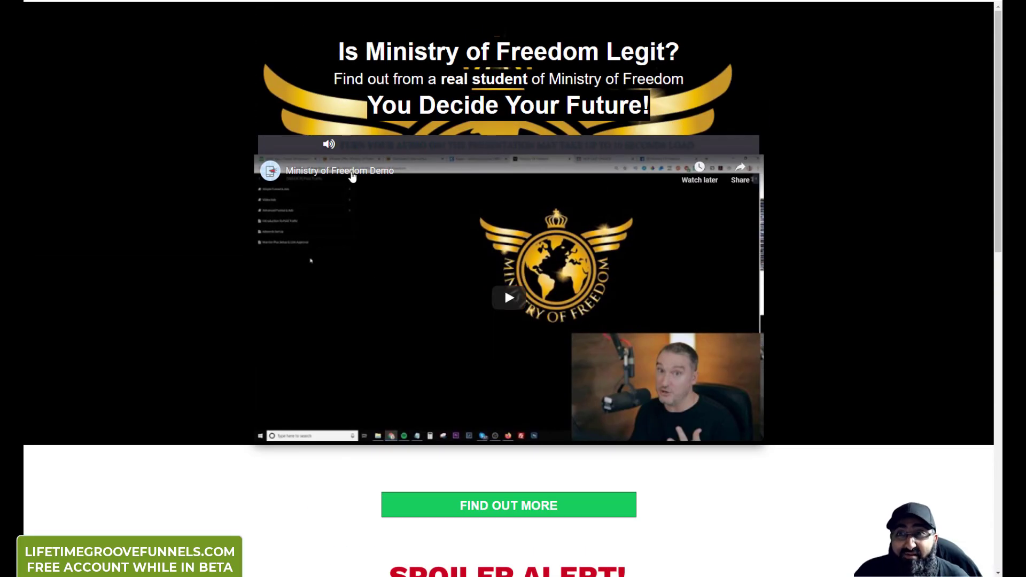
key(ctrl+w)
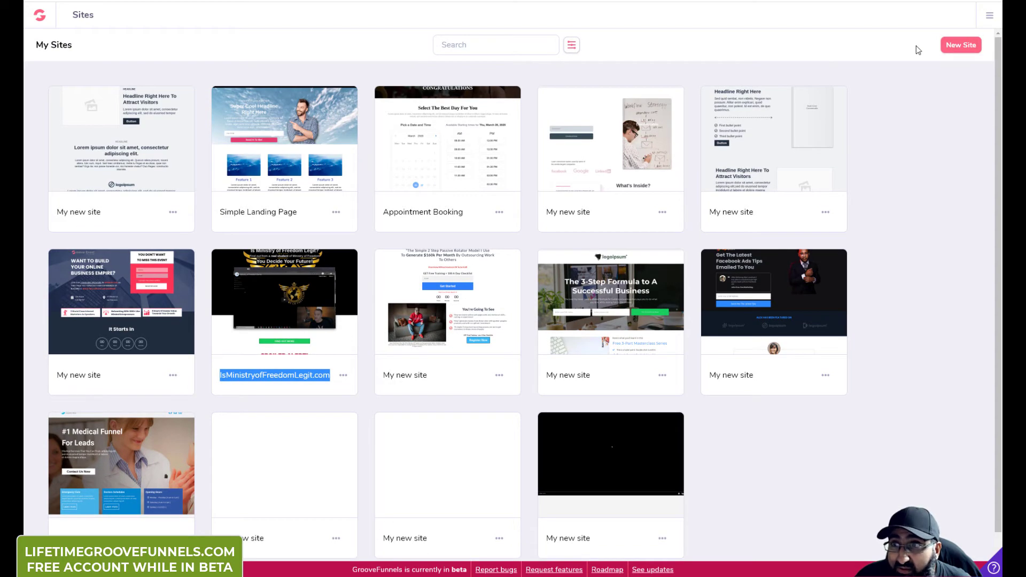
Step: Start a new site and browse the All categories template list, closing it without filtering
click(962, 44)
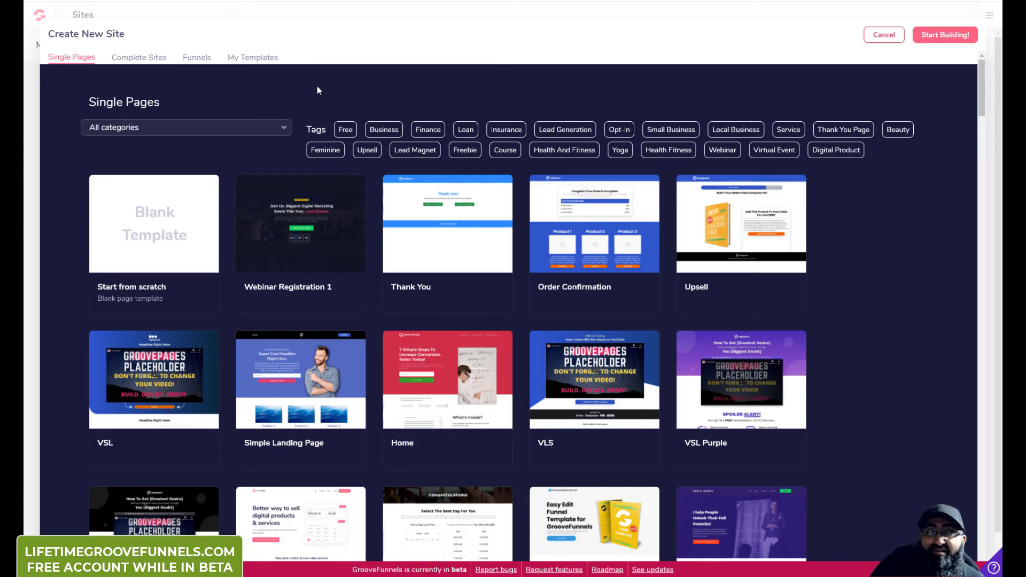
click(181, 129)
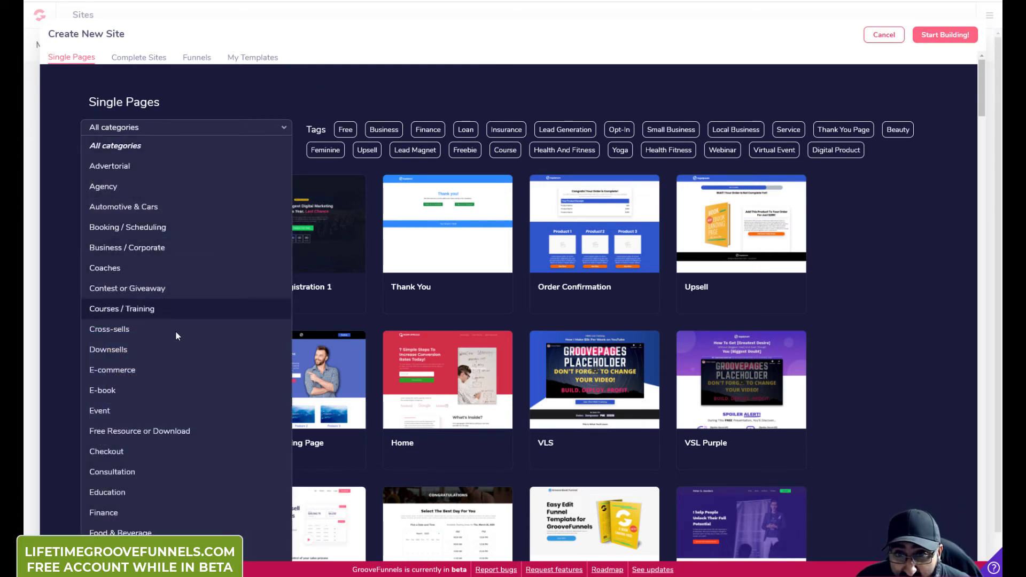
scroll(150, 374, down, 9)
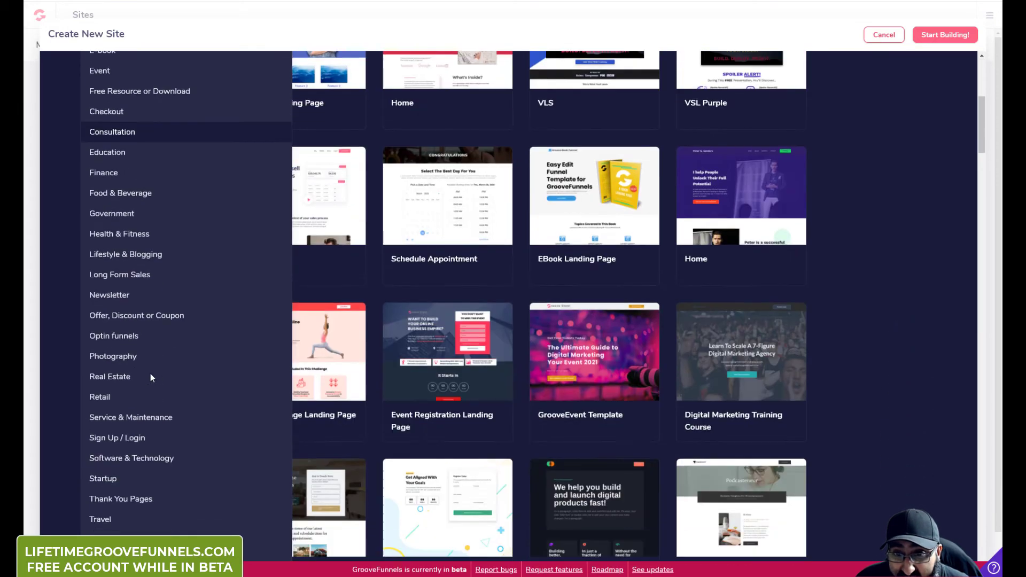
scroll(152, 377, down, 1)
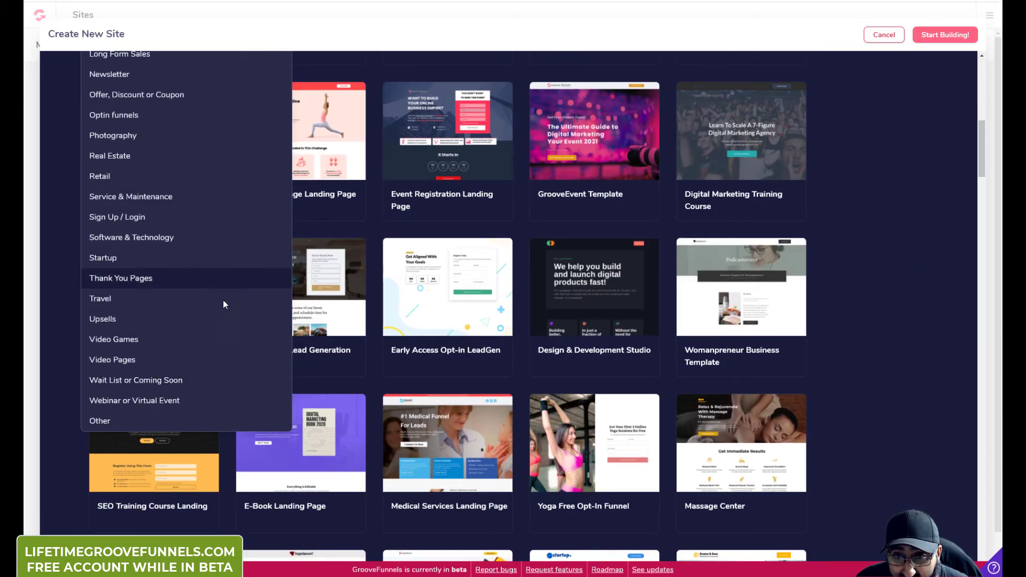
scroll(237, 411, up, 10)
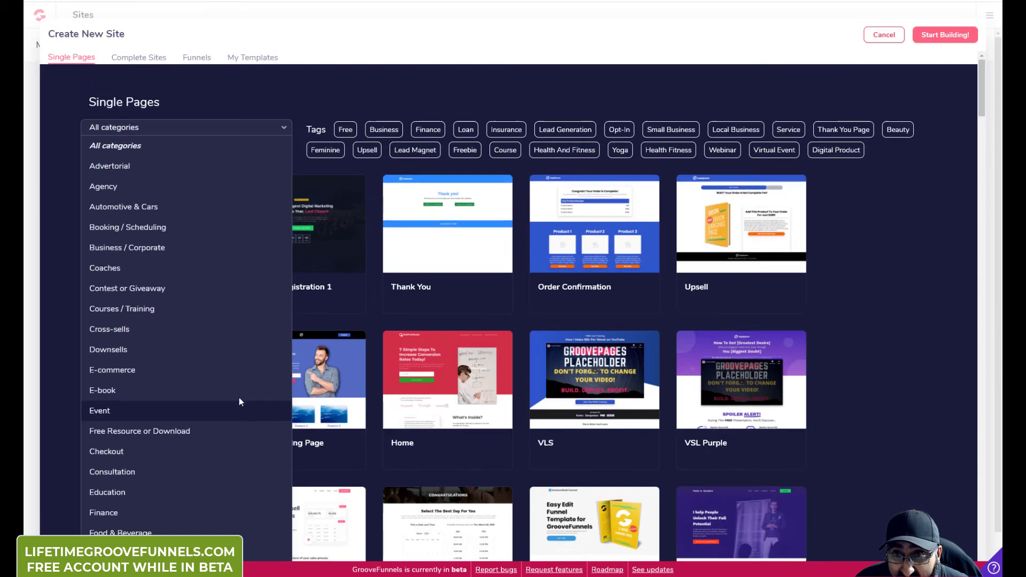
click(915, 276)
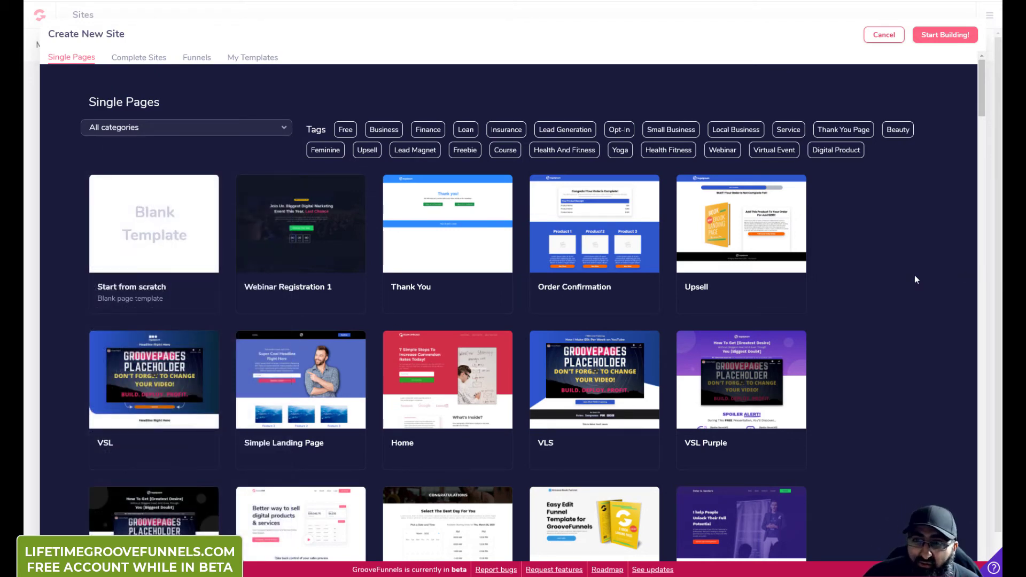
scroll(907, 278, down, 2)
scroll(889, 284, down, 3)
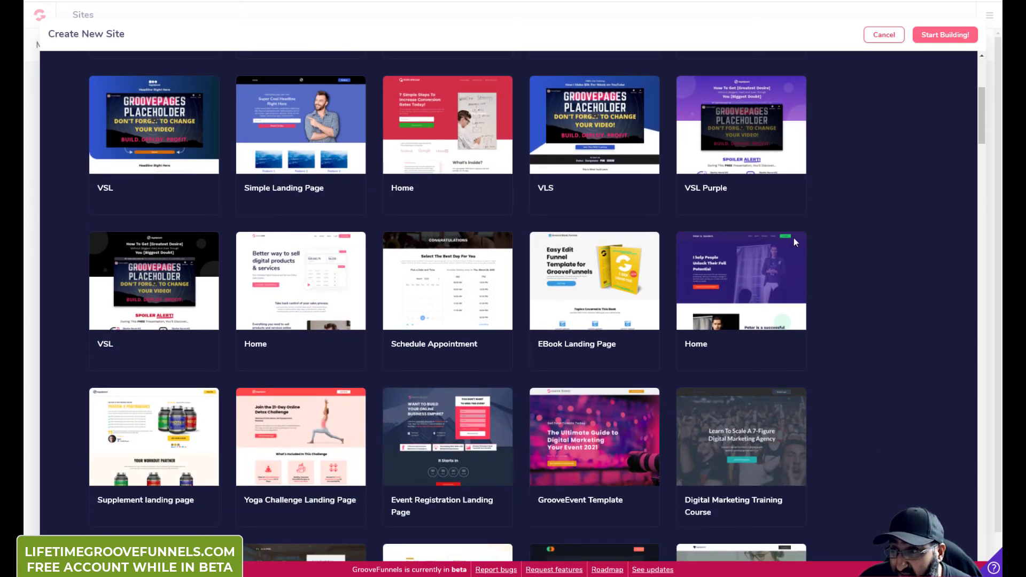
scroll(903, 334, down, 9)
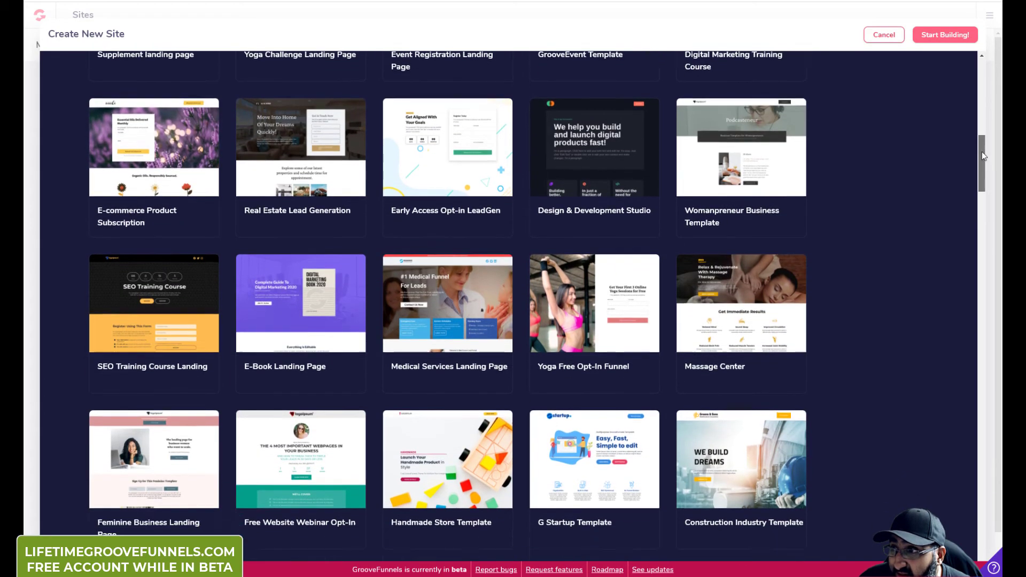
drag(983, 157, 997, 535)
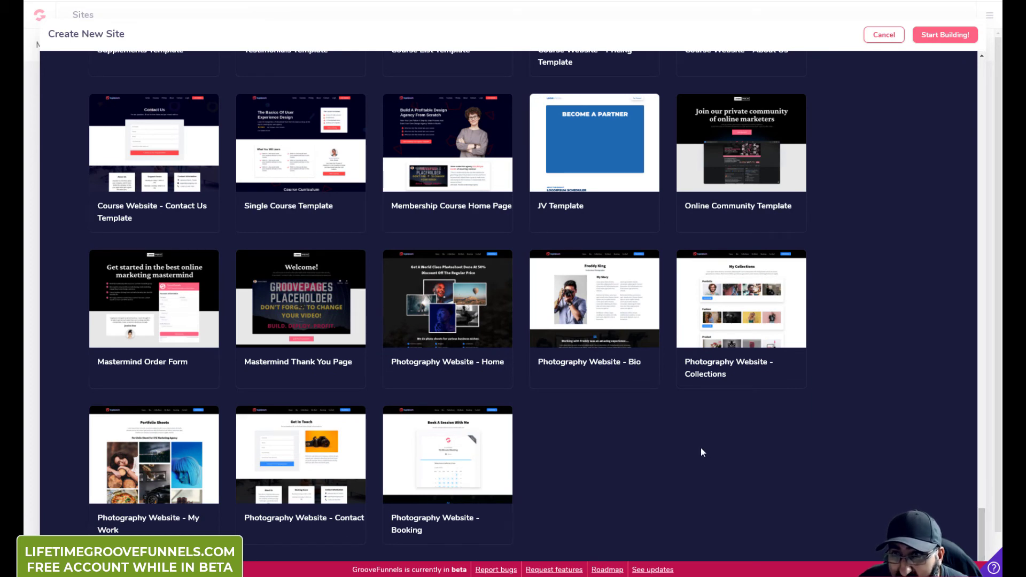
scroll(701, 448, up, 1)
scroll(678, 472, up, 5)
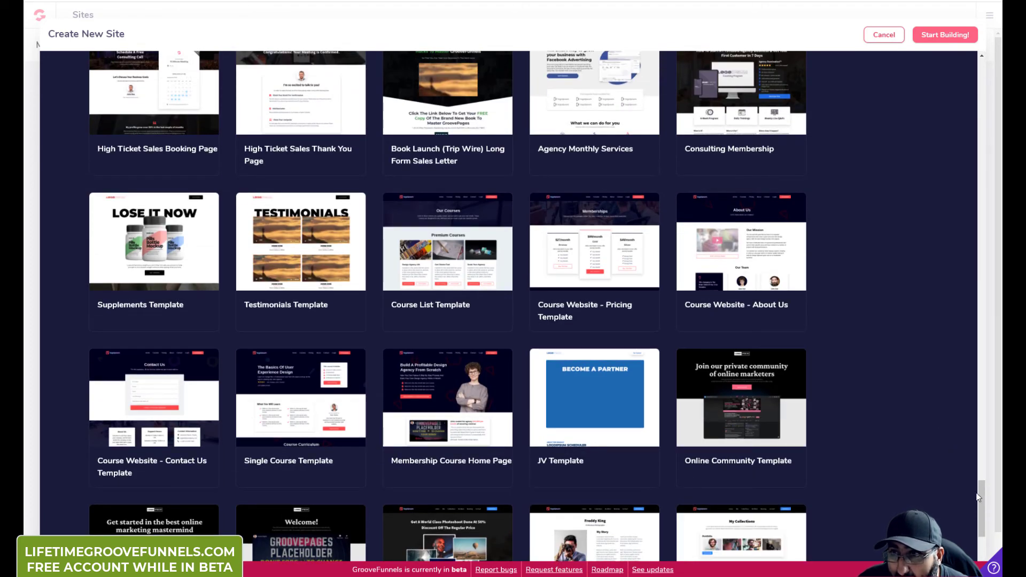
drag(982, 496, 950, 63)
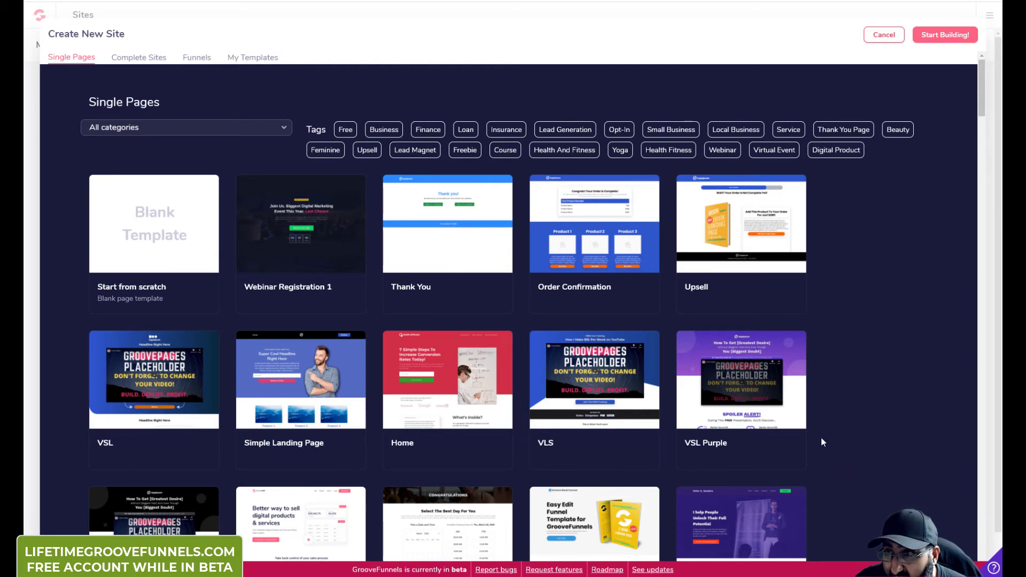
Step: Scroll to the Live Webinar Opt-In template card and select it
scroll(838, 441, down, 15)
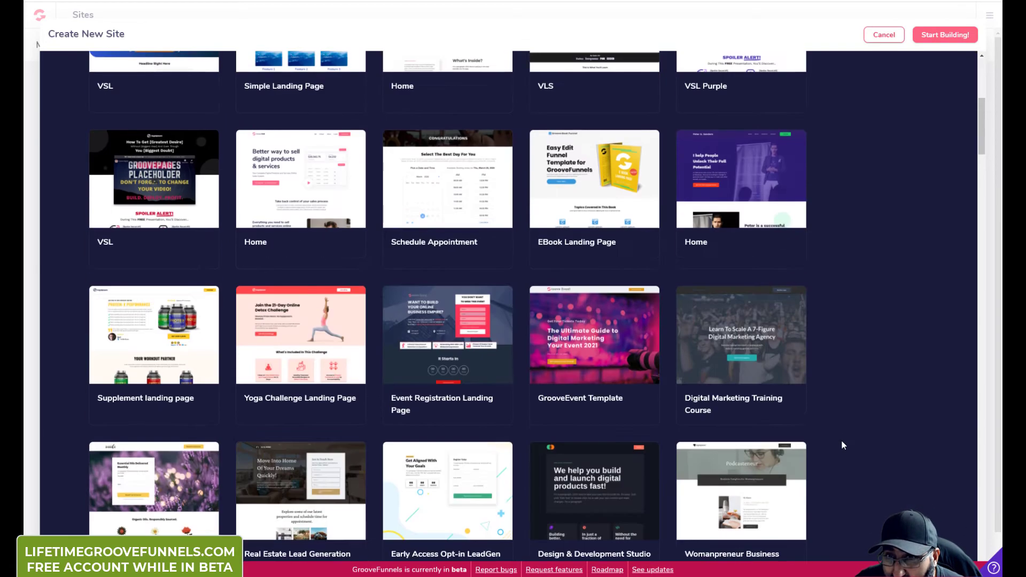
scroll(827, 438, down, 8)
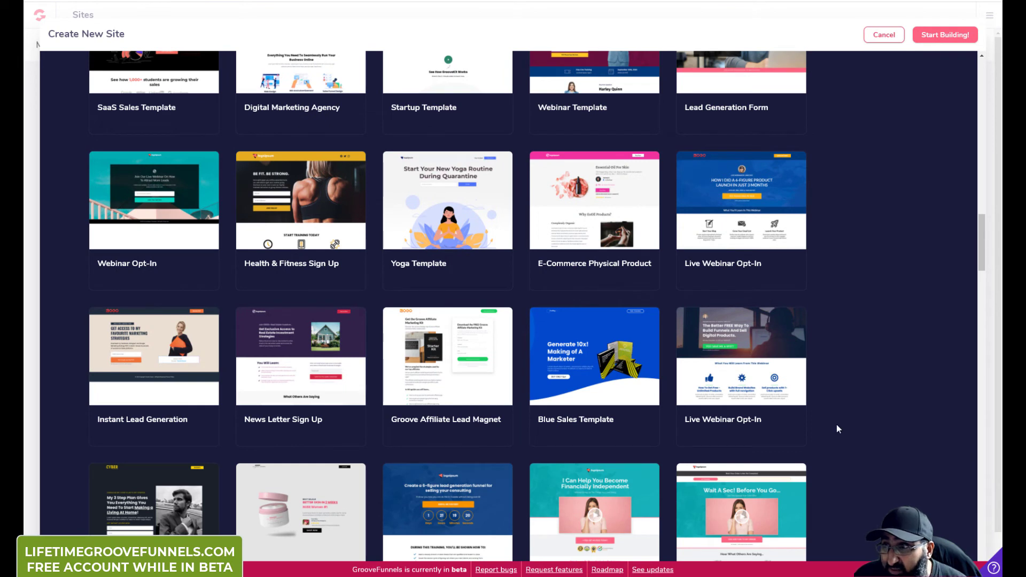
mouse_move(759, 196)
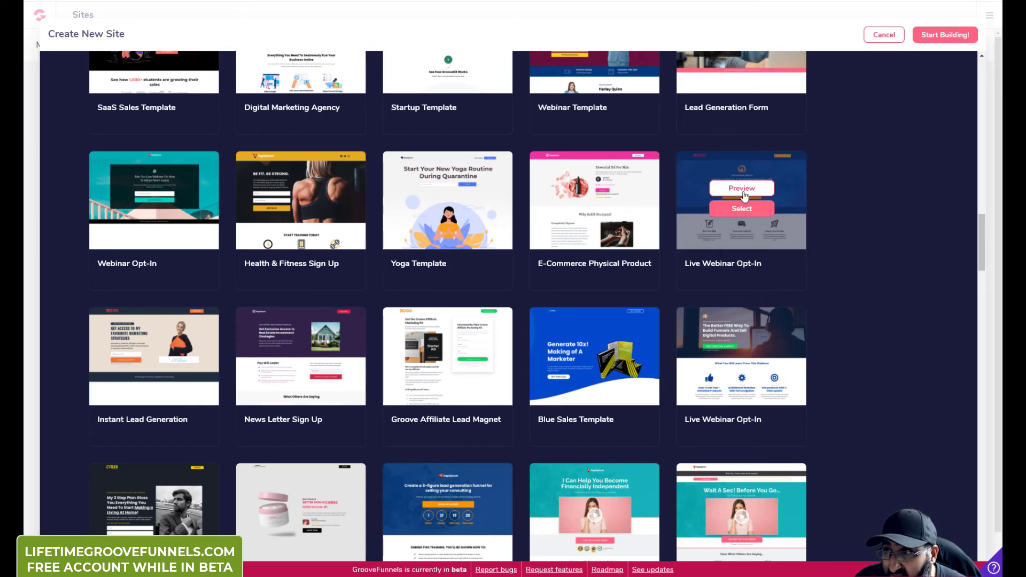
click(743, 208)
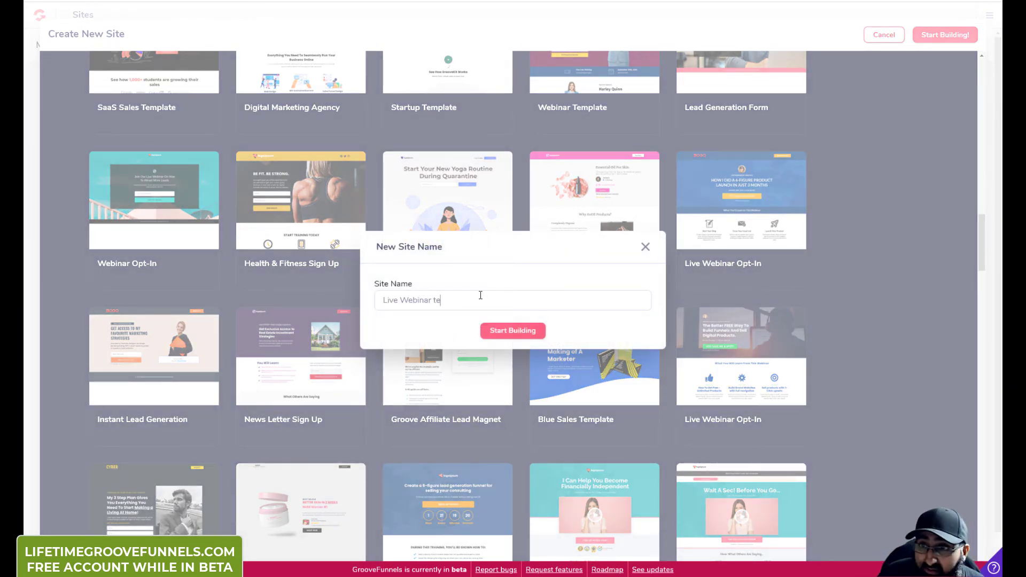
Step: Name the site 'Live Webinar test' and start building it in the editor
click(491, 332)
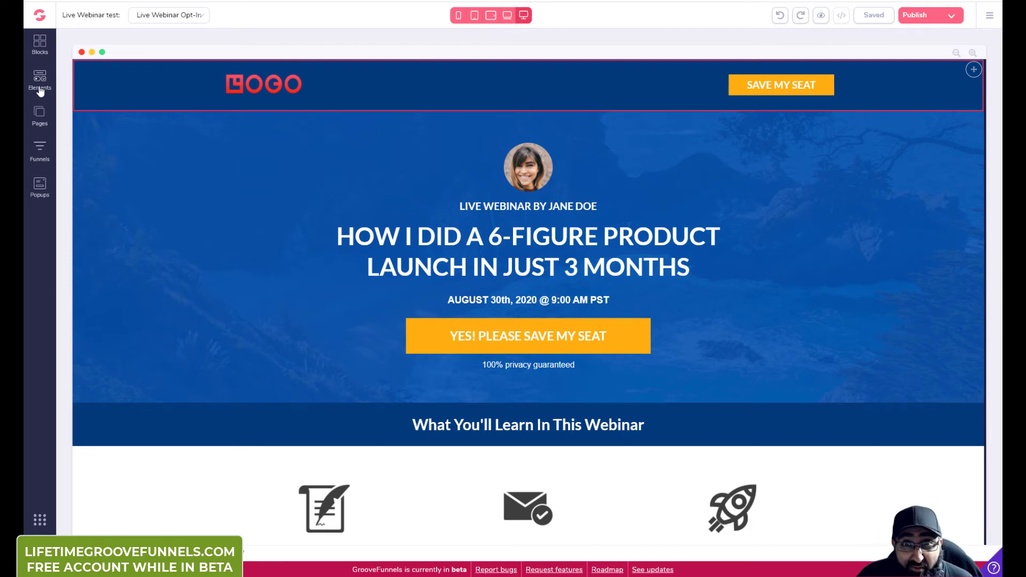
Step: Drag an Icon List Item from Elements below the YES! PLEASE SAVE MY SEAT button
click(40, 46)
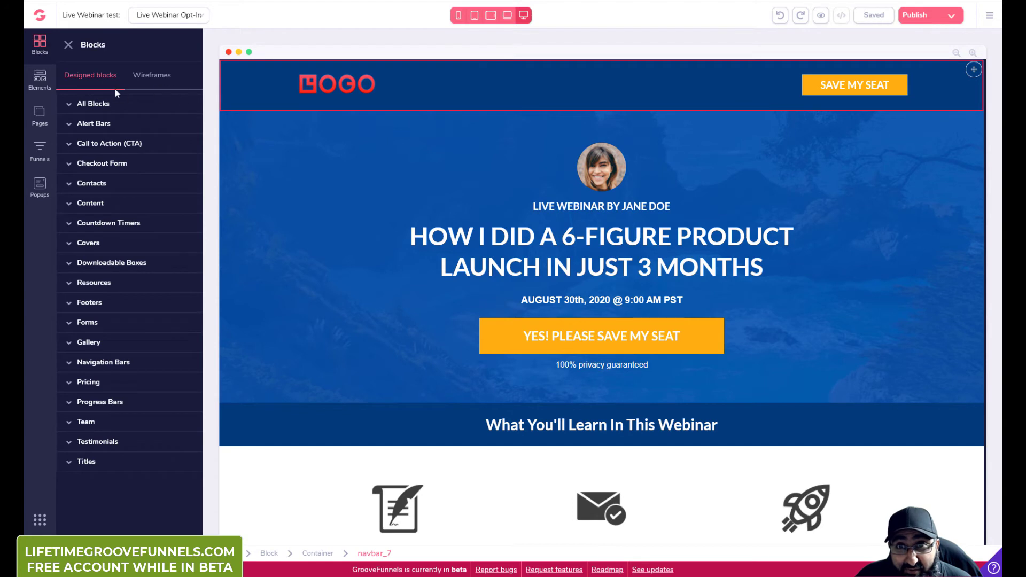
click(148, 78)
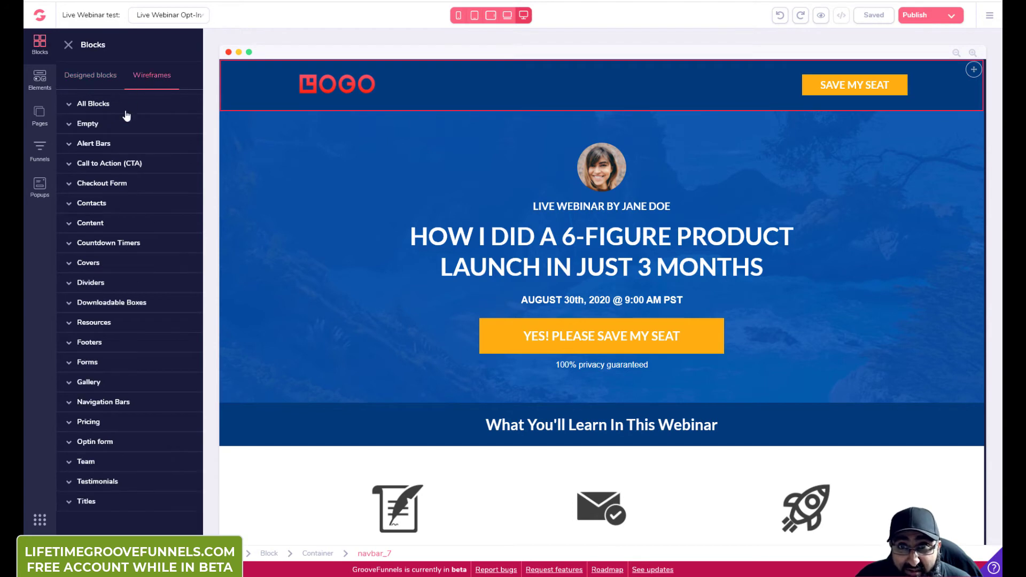
click(88, 78)
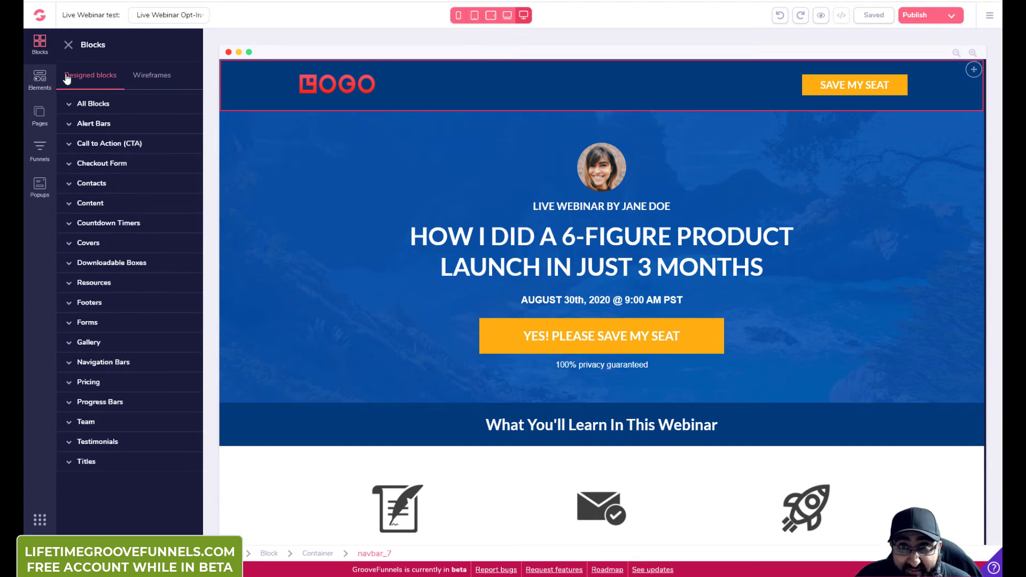
click(35, 80)
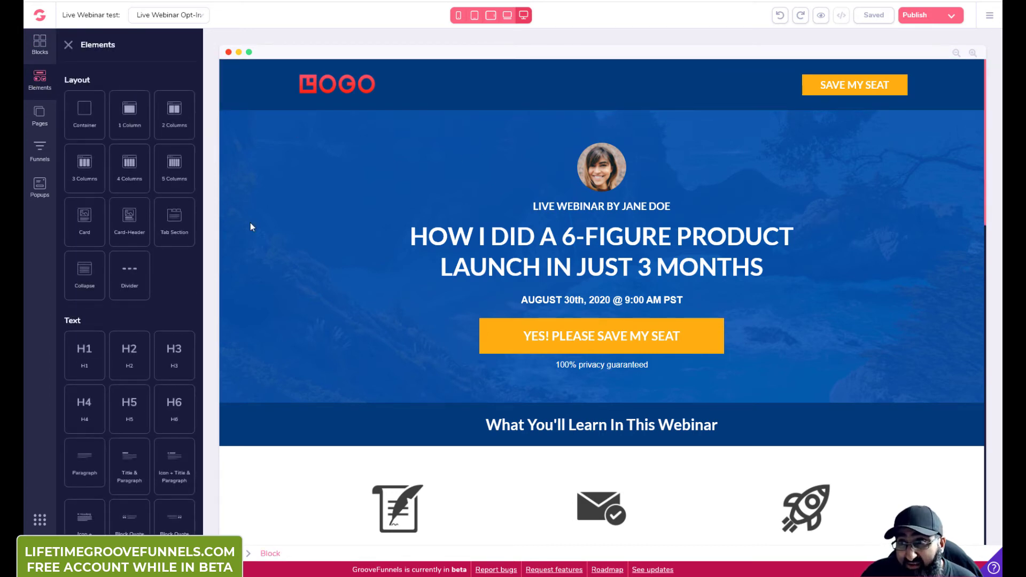
scroll(158, 300, down, 5)
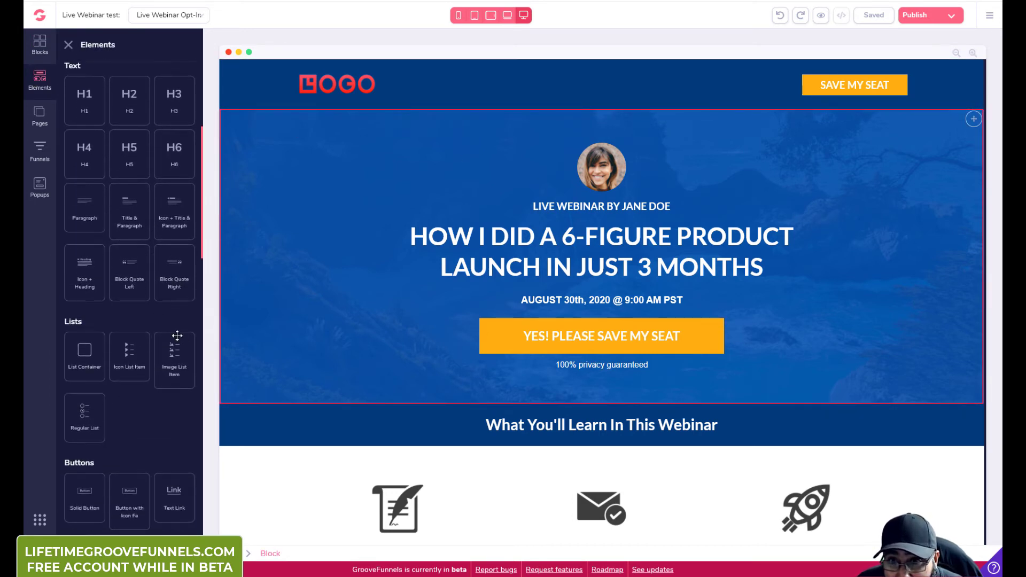
scroll(165, 401, down, 4)
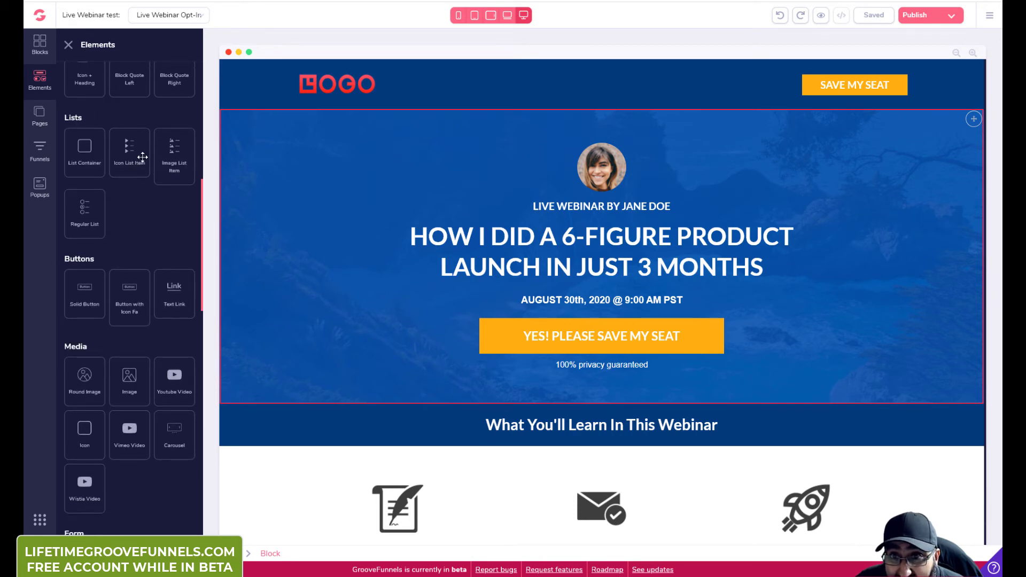
drag(122, 145, 614, 369)
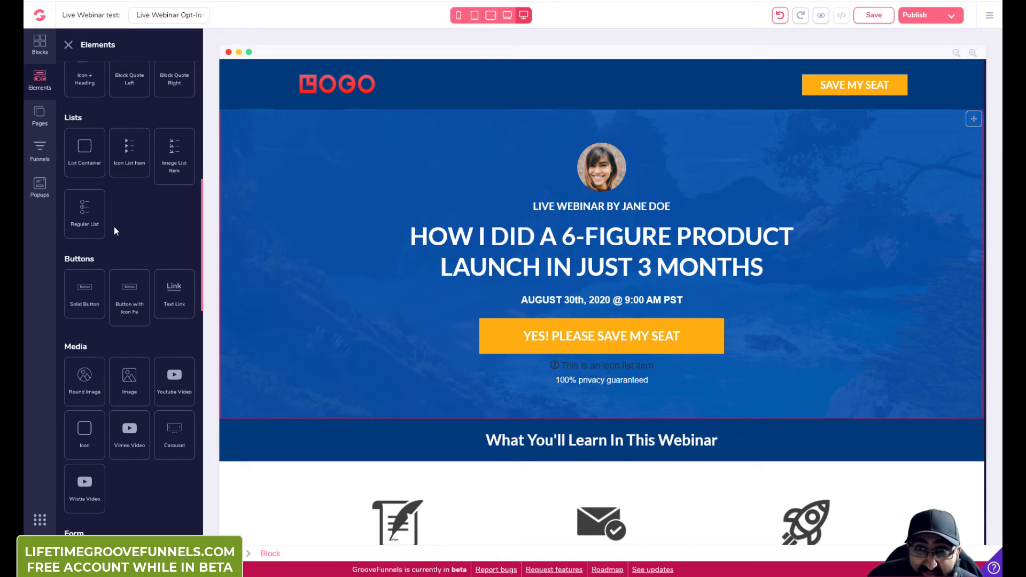
scroll(176, 319, down, 4)
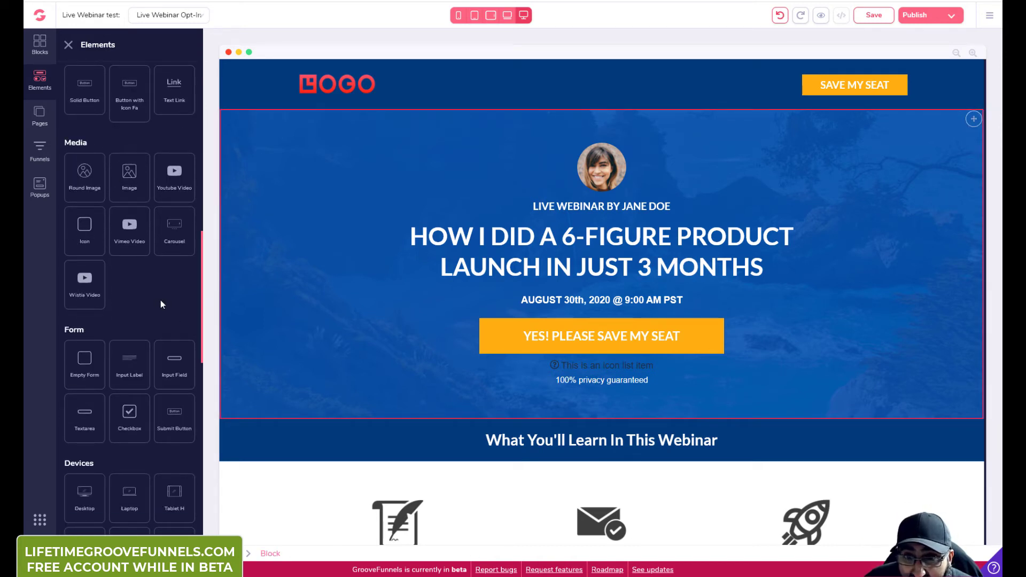
scroll(160, 305, down, 3)
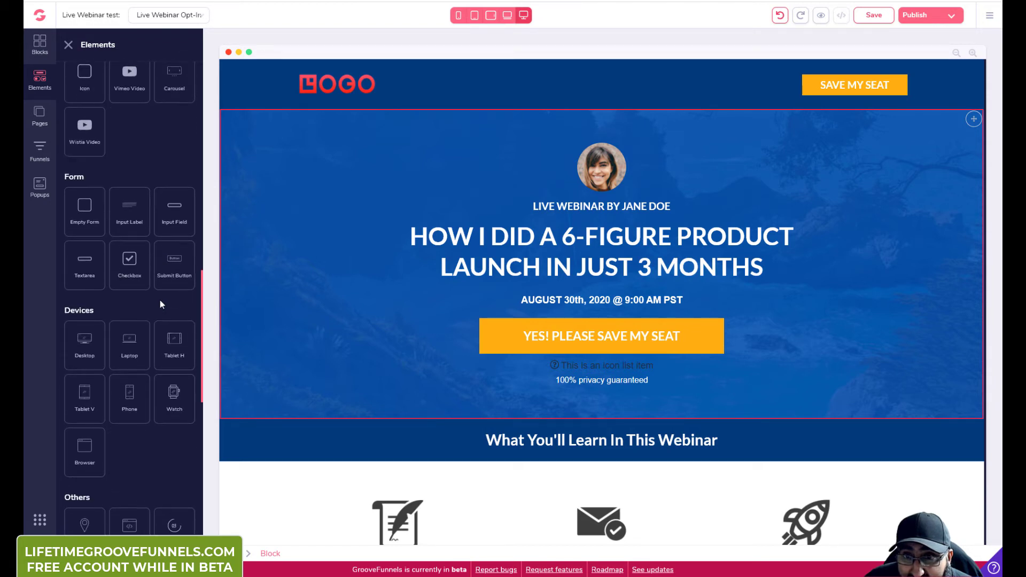
scroll(148, 316, down, 4)
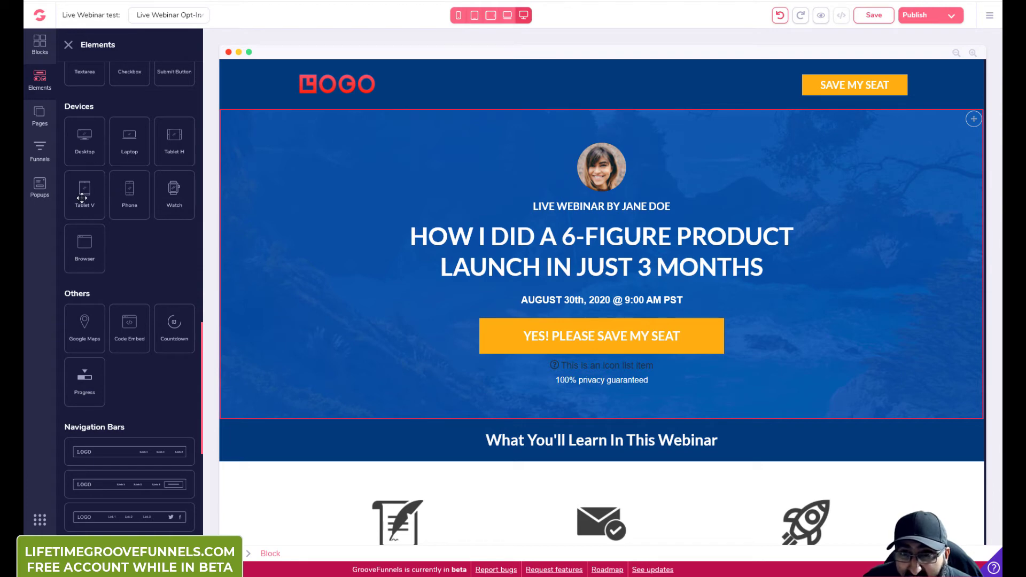
drag(82, 198, 621, 348)
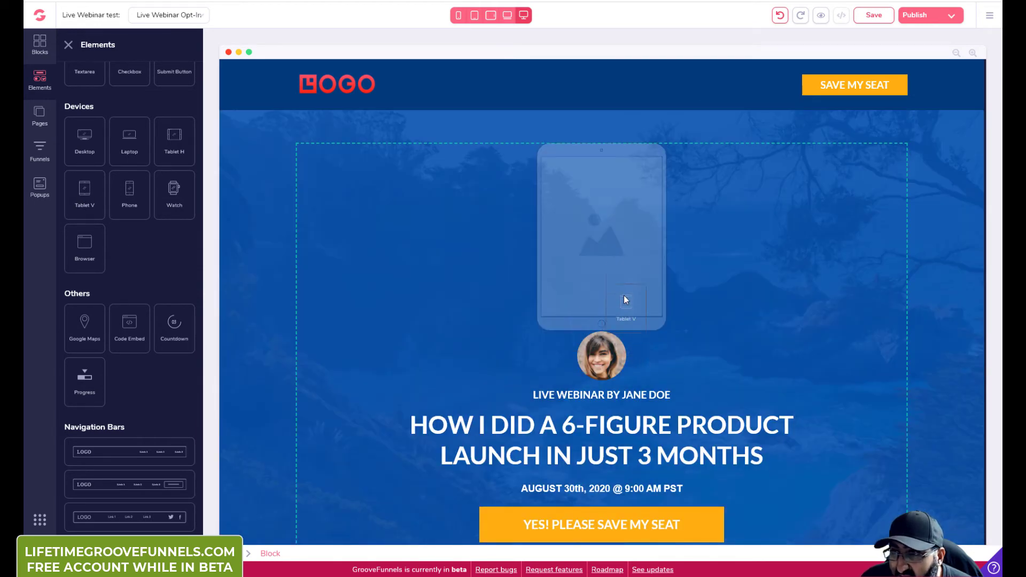
drag(626, 293, 623, 282)
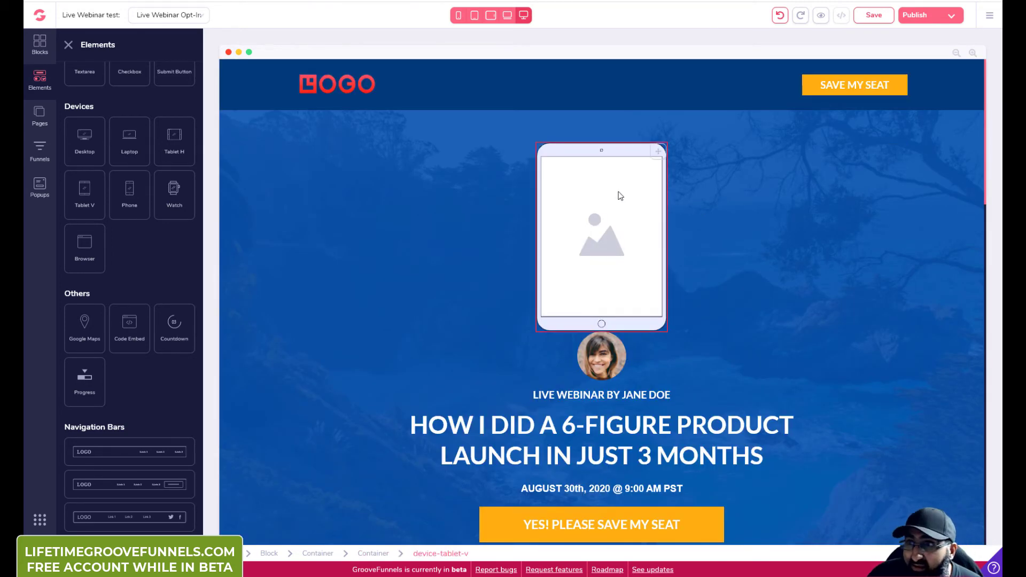
click(620, 195)
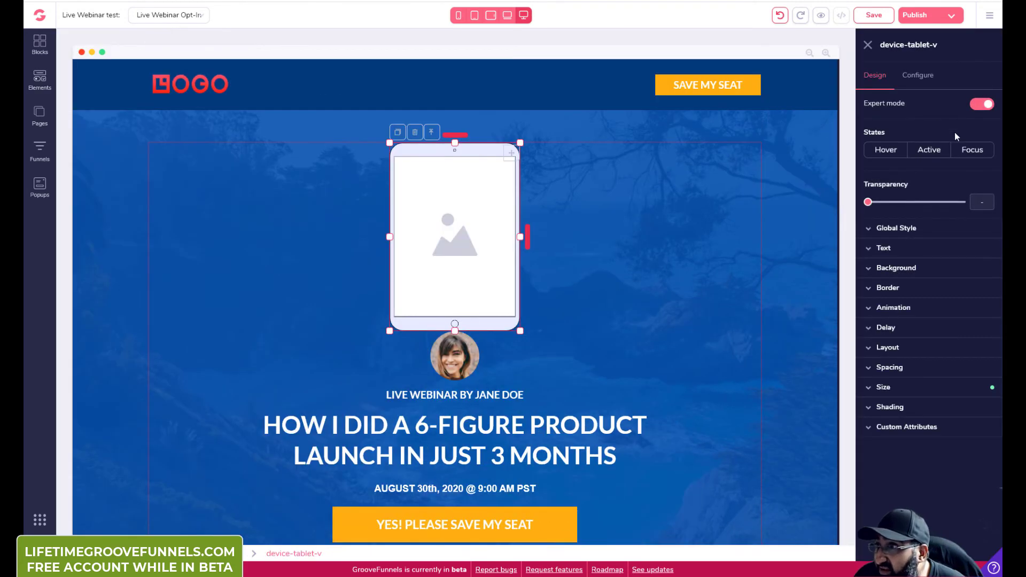
click(923, 76)
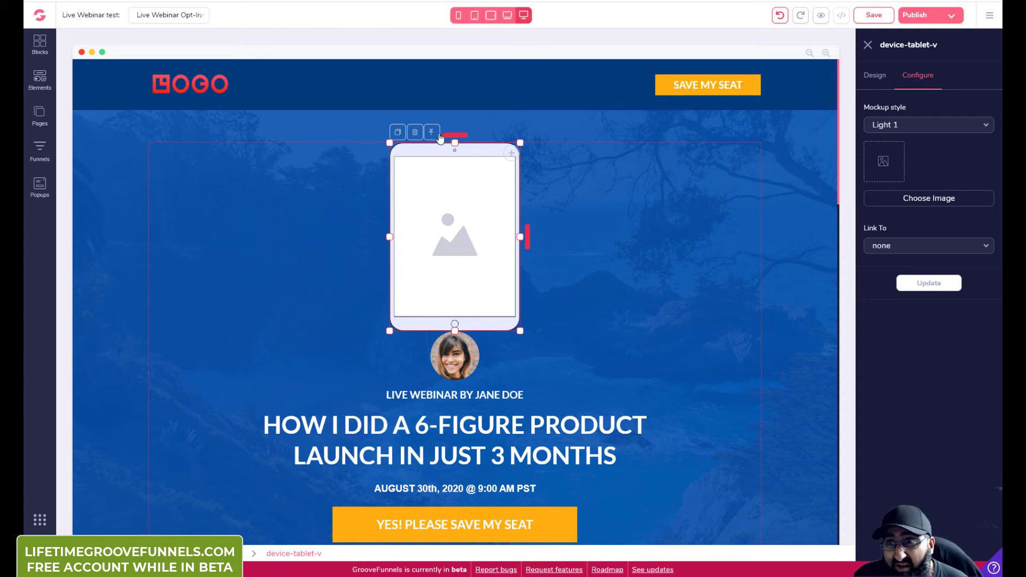
click(46, 80)
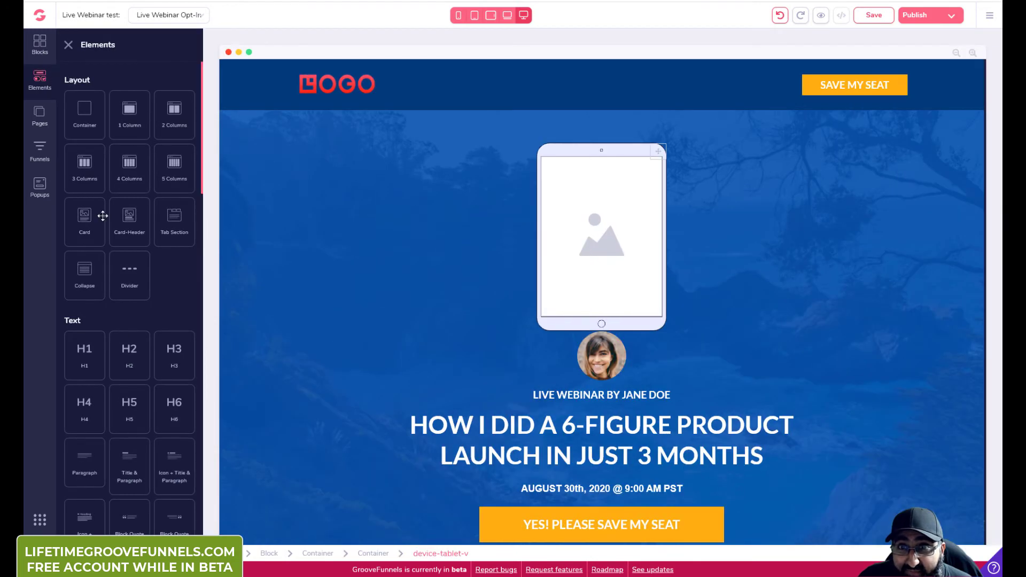
Step: Review the Live Webinar Opt-In page's Edit Settings fields and save them
click(38, 115)
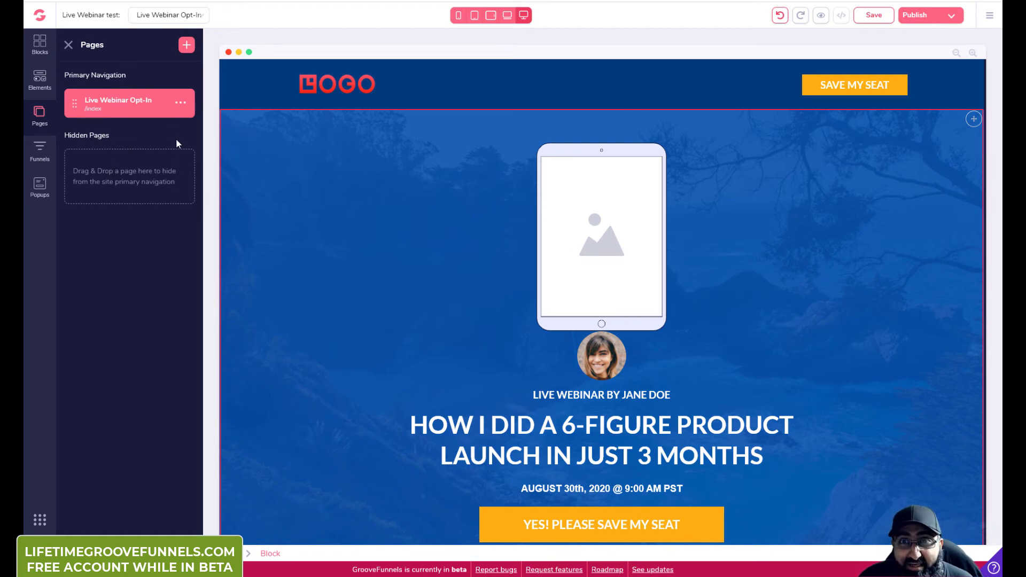
click(181, 102)
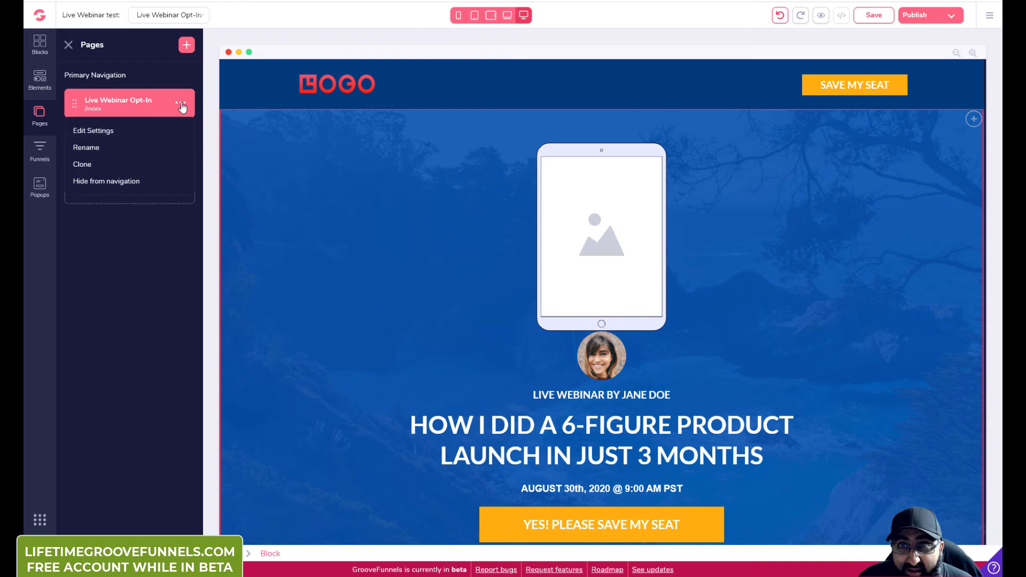
click(107, 132)
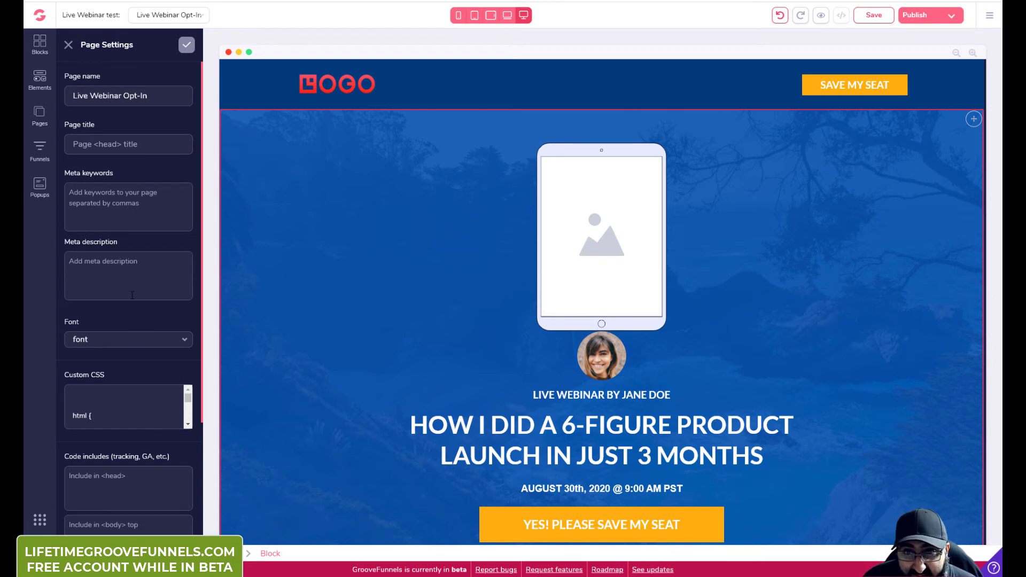
scroll(134, 324, down, 4)
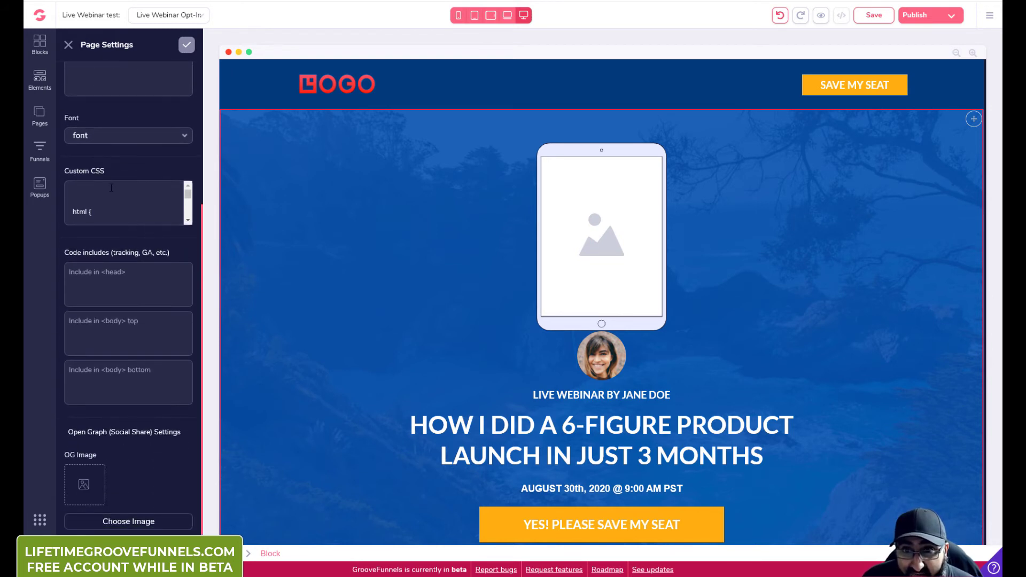
scroll(112, 191, down, 1)
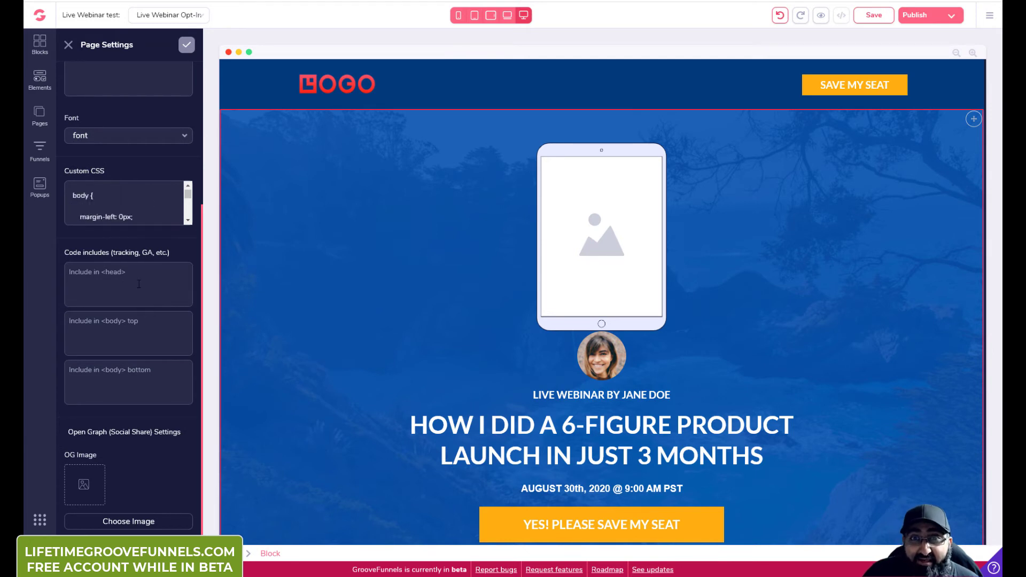
scroll(138, 284, down, 1)
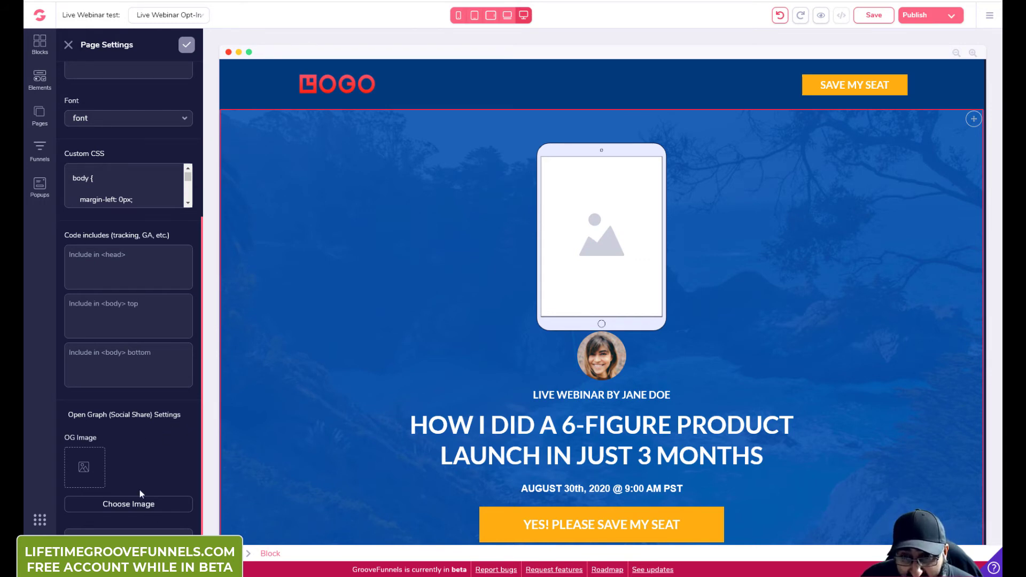
scroll(152, 294, up, 4)
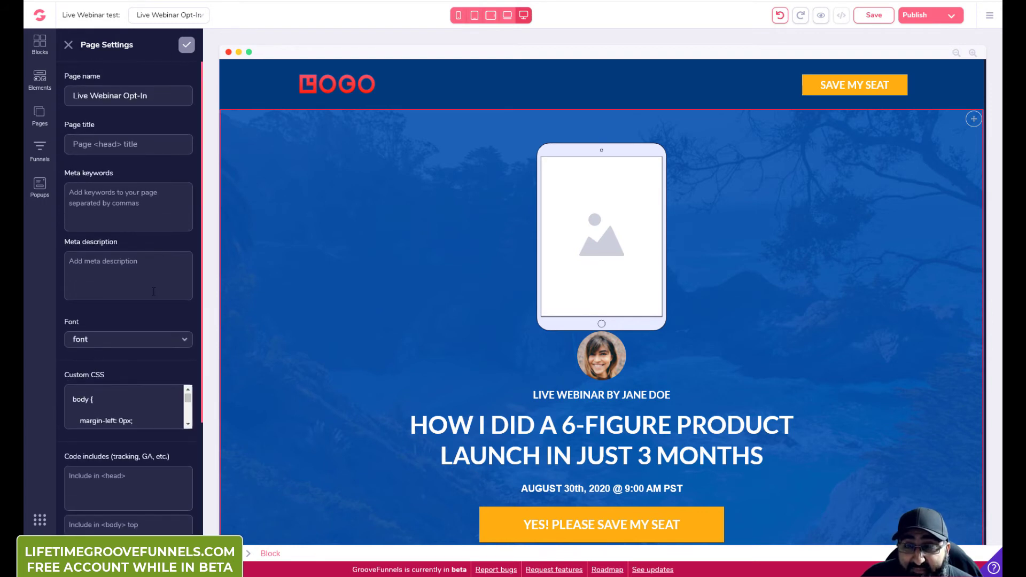
scroll(152, 294, down, 5)
scroll(149, 310, up, 5)
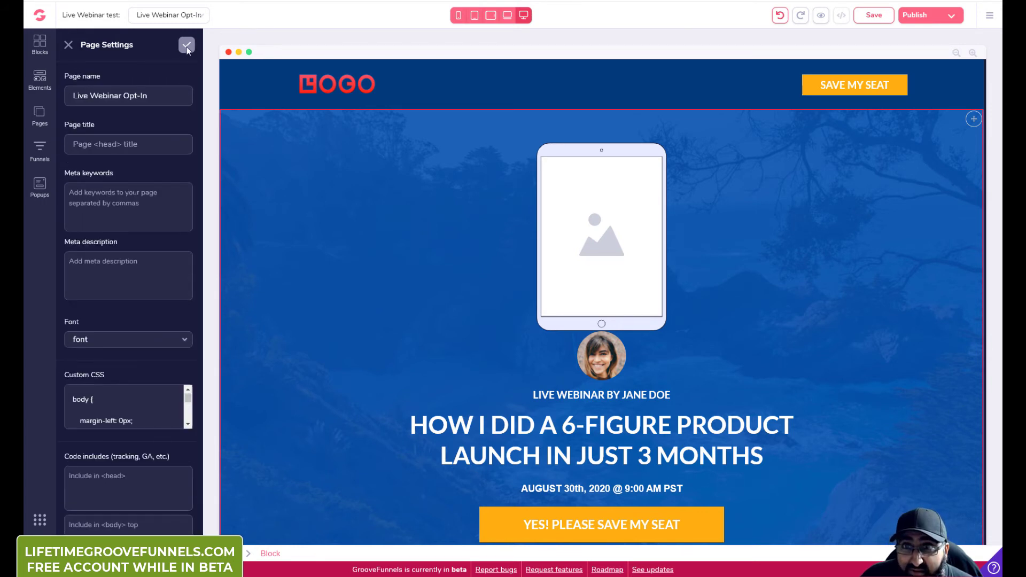
click(187, 46)
Step: Look over the Funnels list and the Create New Funnel screen
click(40, 113)
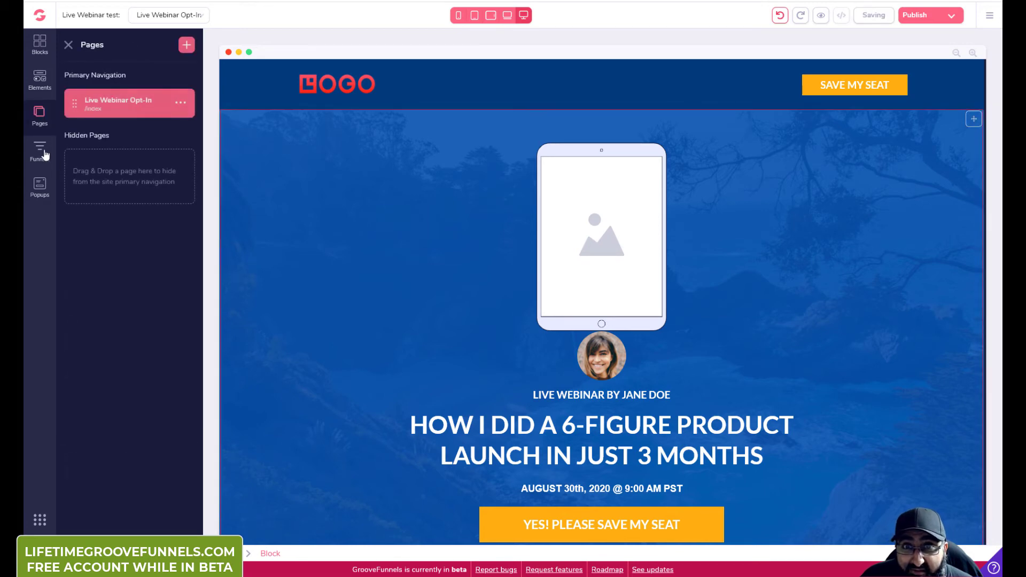
click(45, 154)
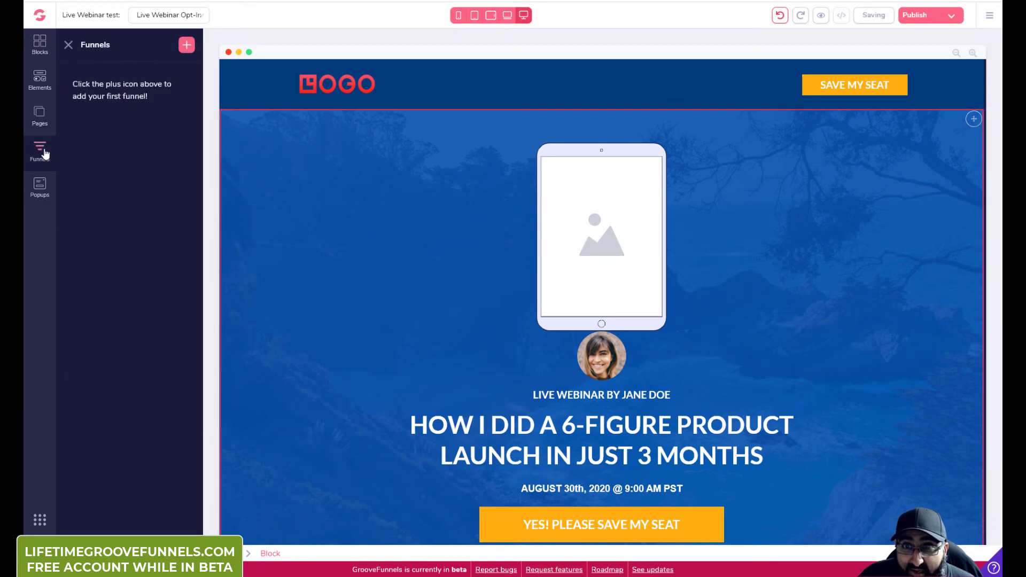
click(187, 45)
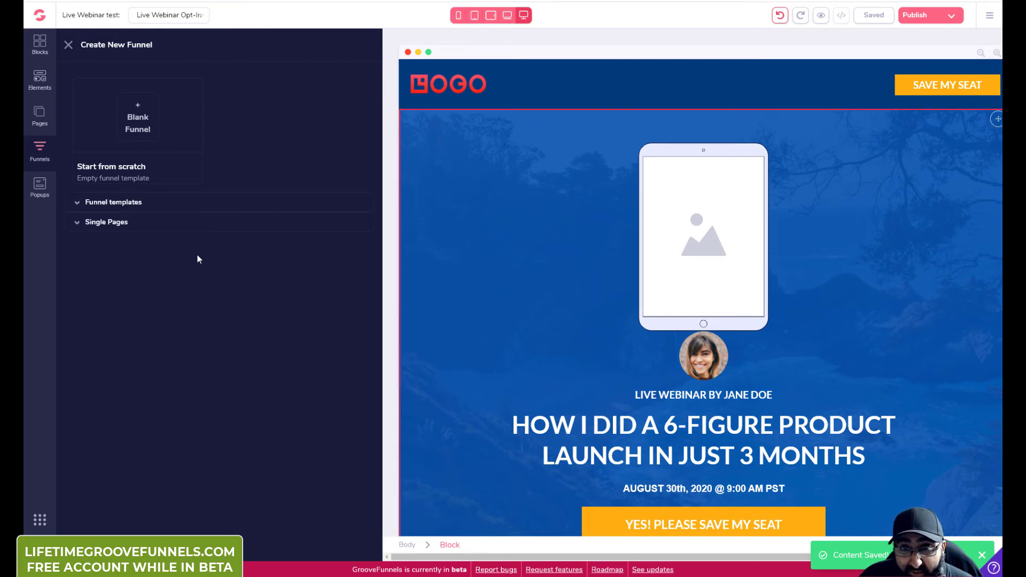
Step: Show the site's Popups panel, which has none yet, and select the YES! PLEASE SAVE MY SEAT button
click(42, 187)
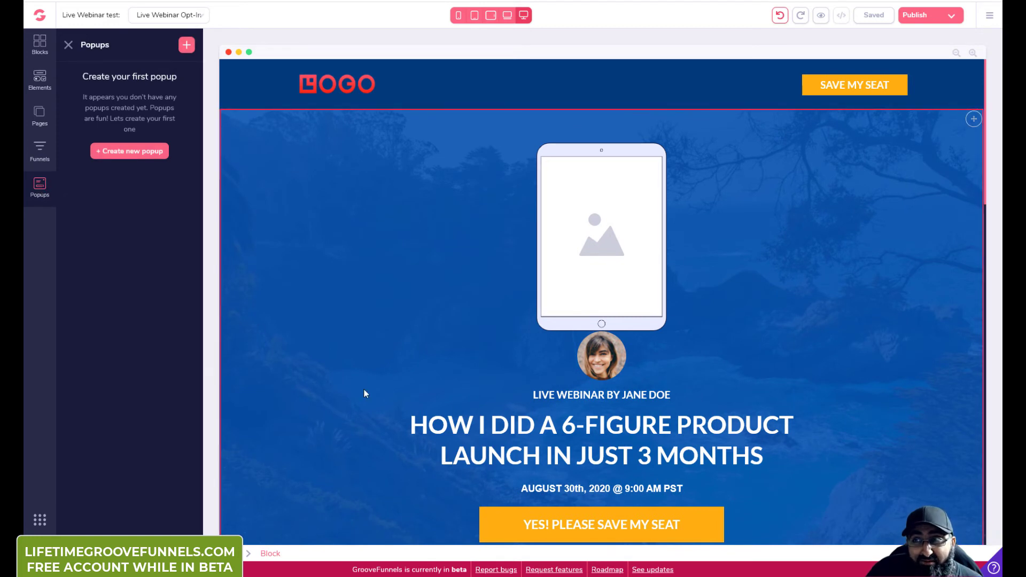
scroll(592, 430, down, 2)
click(583, 431)
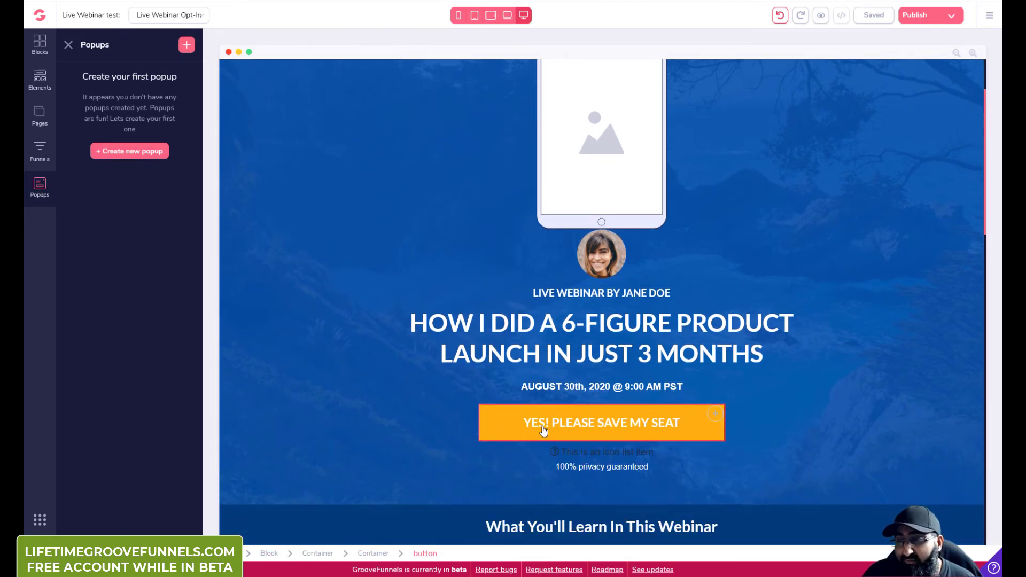
Step: Create Popup 1 from the email newsletter template and inspect its Subscribe Newsletter button settings
click(136, 152)
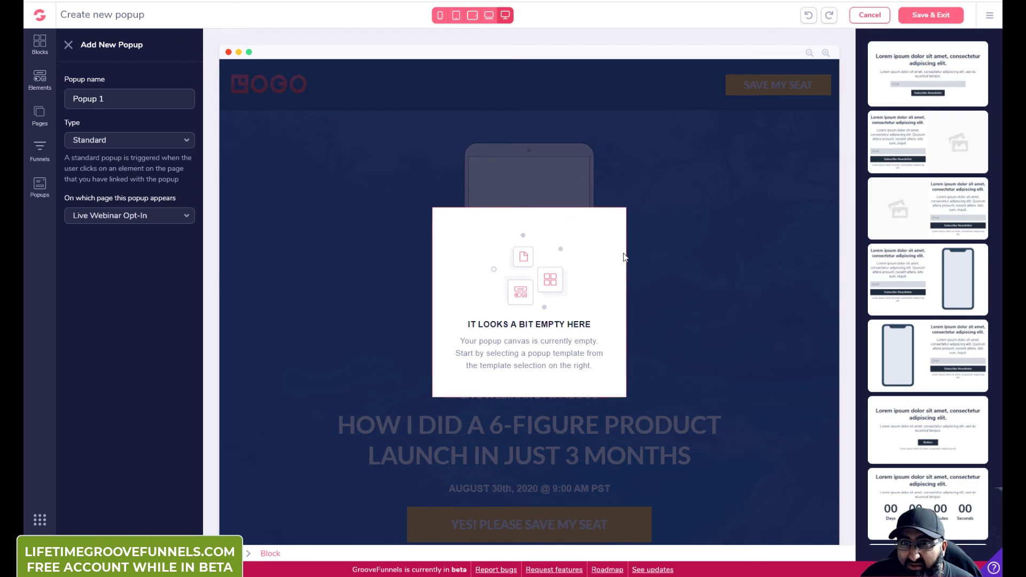
click(934, 79)
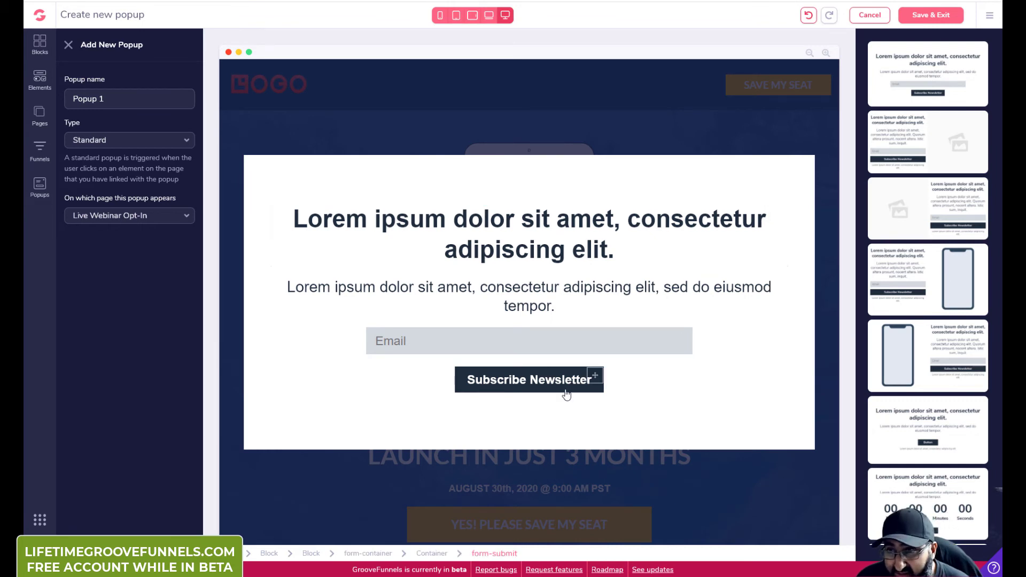
click(586, 387)
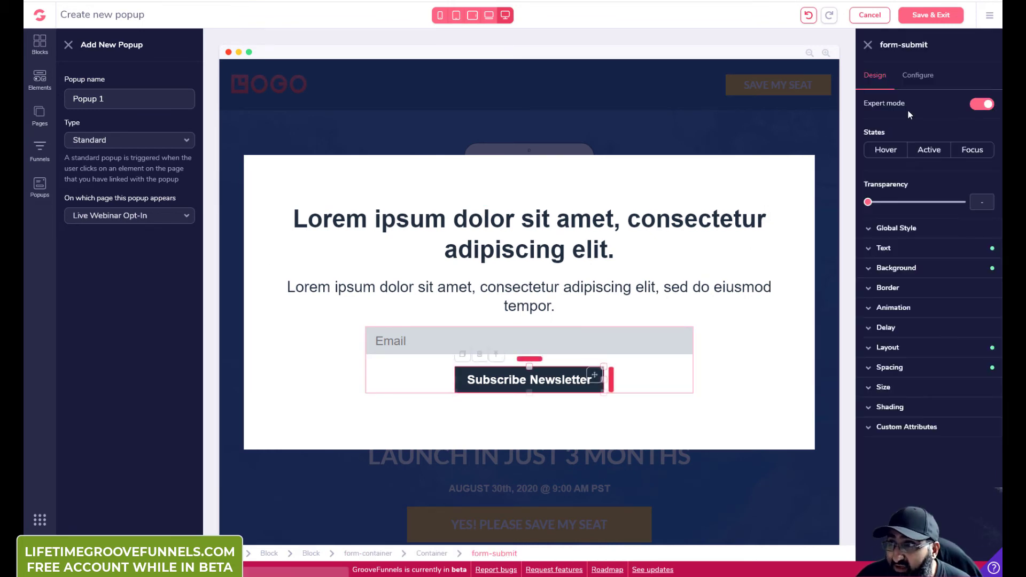
click(911, 89)
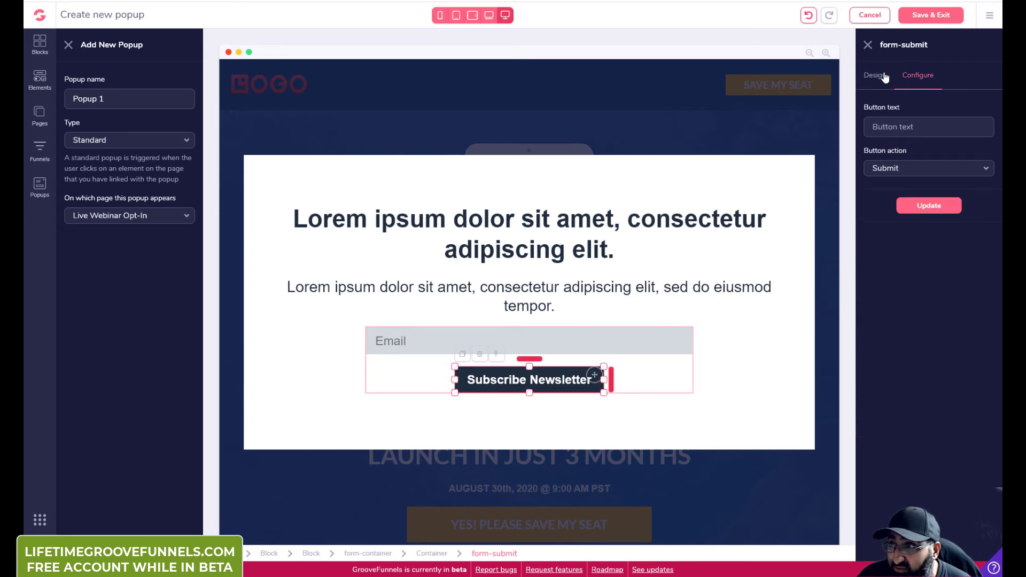
click(880, 78)
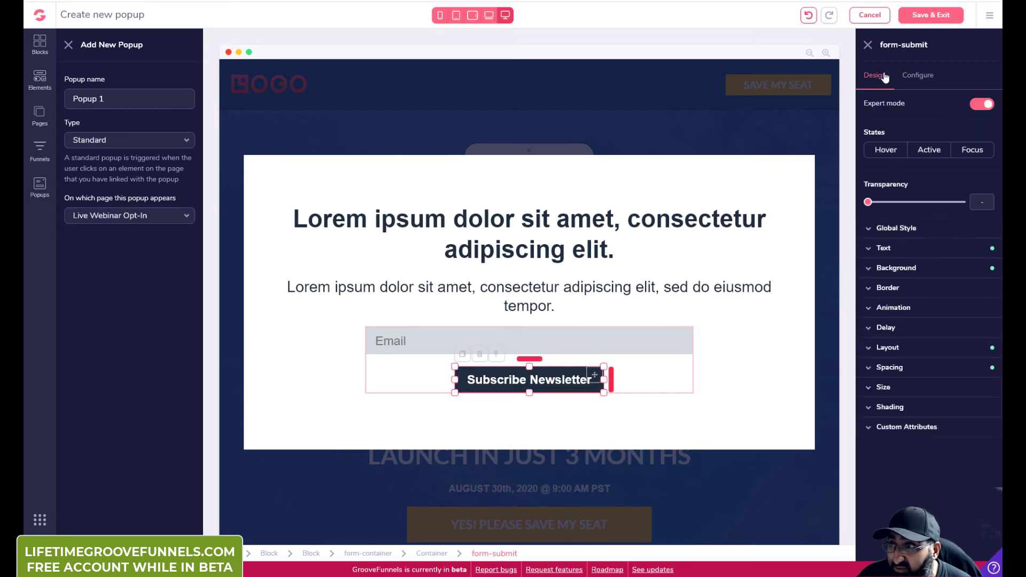
Step: Select the popup block and keep it assigned to the Live Webinar Opt-In page
click(689, 304)
click(729, 355)
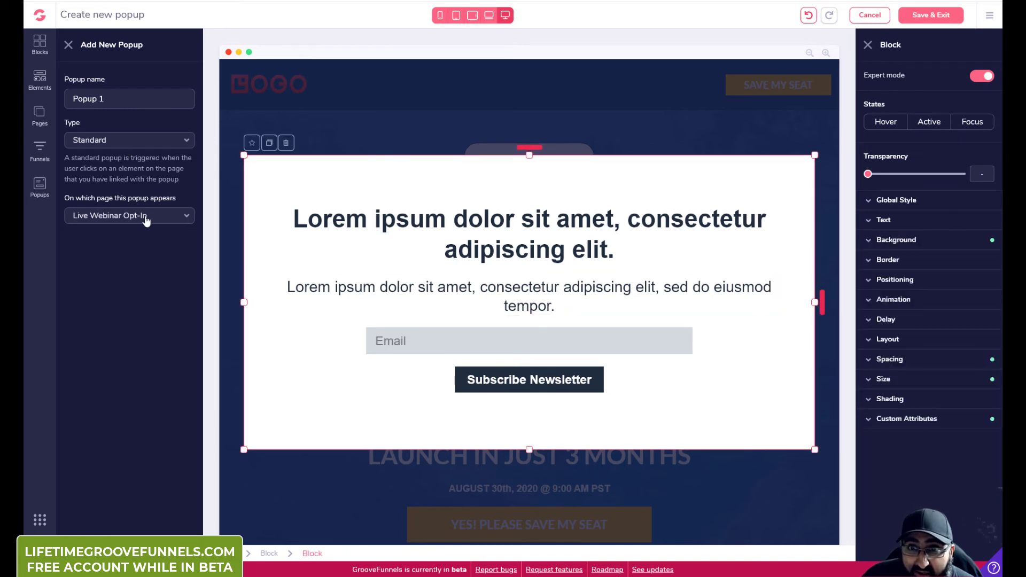
click(146, 217)
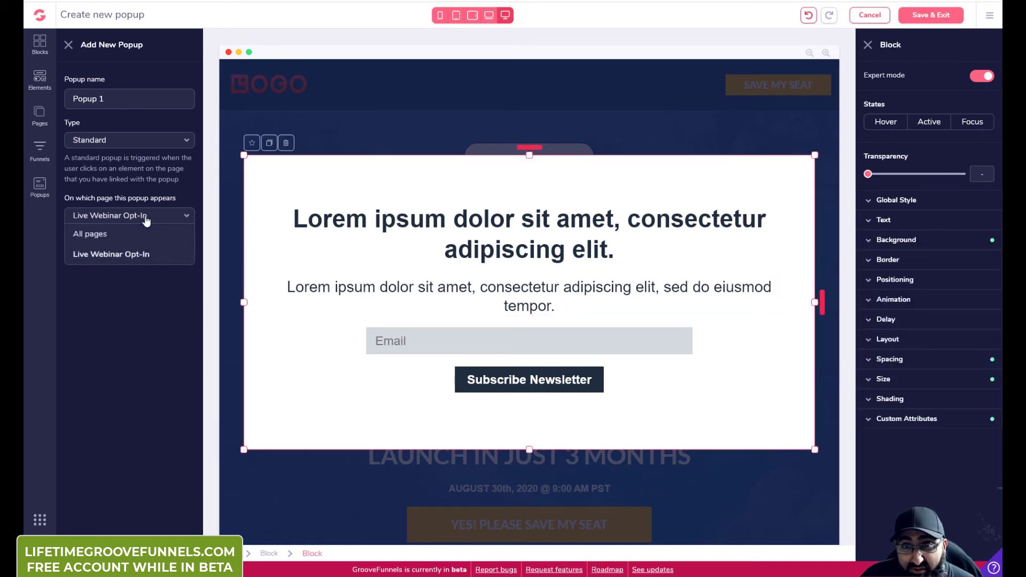
click(138, 168)
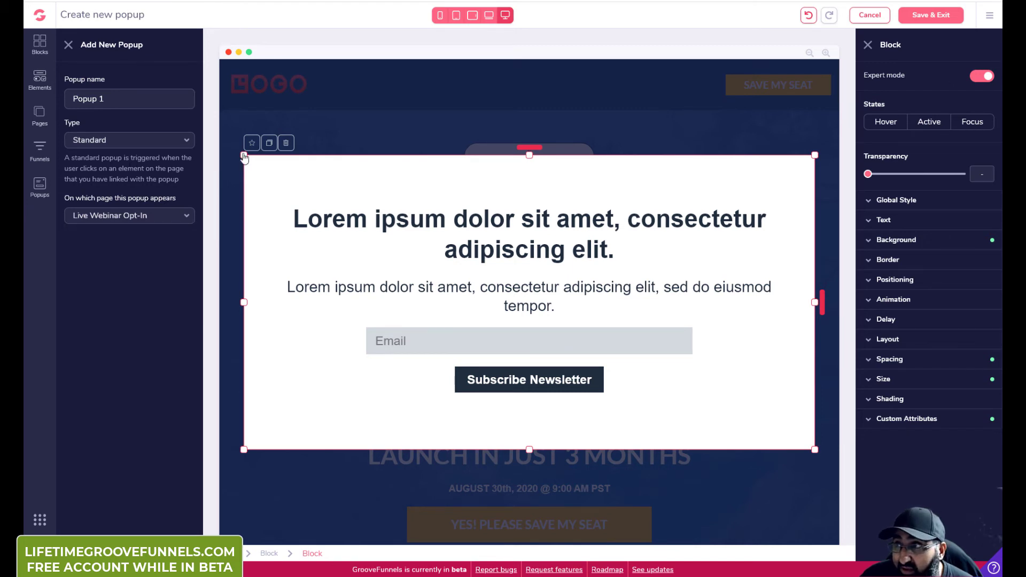
click(40, 43)
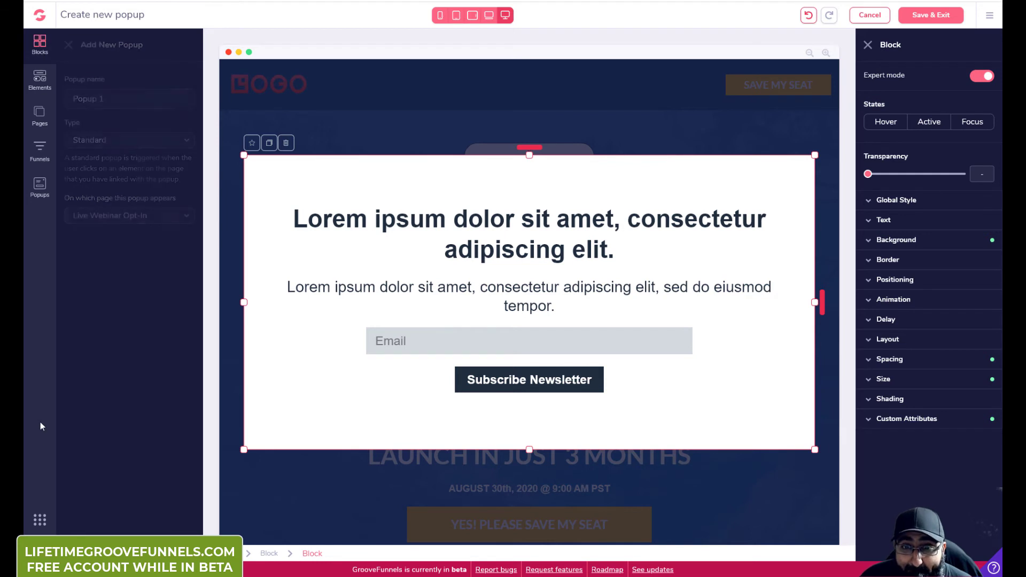
Step: Exit the popup editor to the GrooveSell Vendor Dashboard and bring up the Groove app list
click(41, 19)
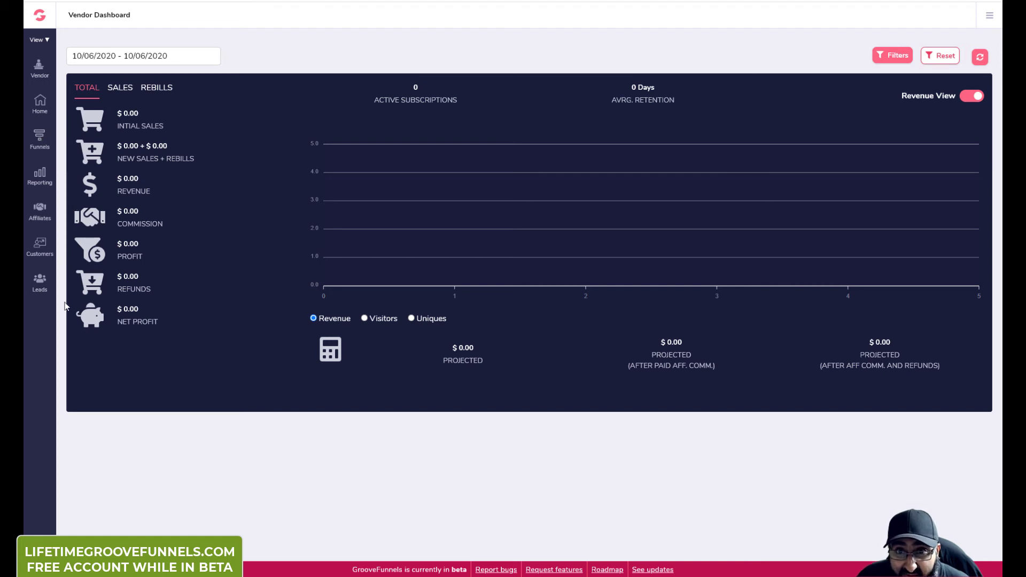
click(37, 19)
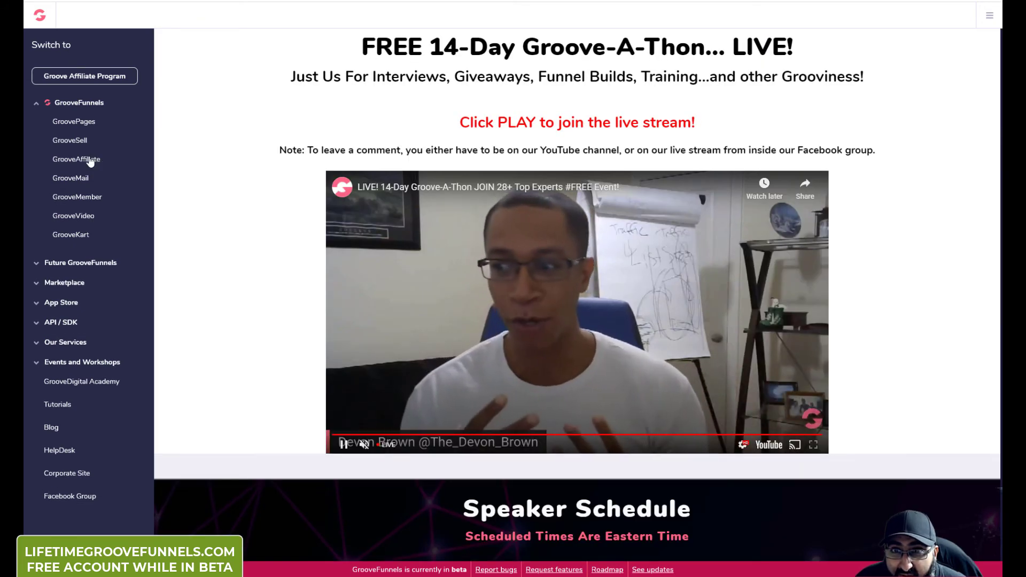
Step: Open GrooveAffiliate's Affiliate Dashboard showing $0.00 sales, revenue, commission and refunds for 10/06/2020
click(89, 161)
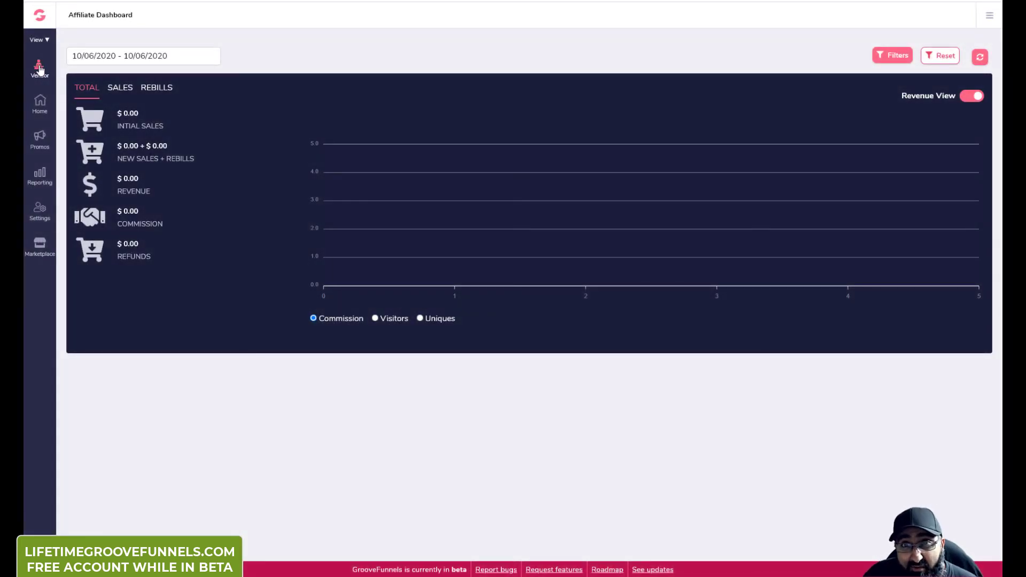
click(35, 20)
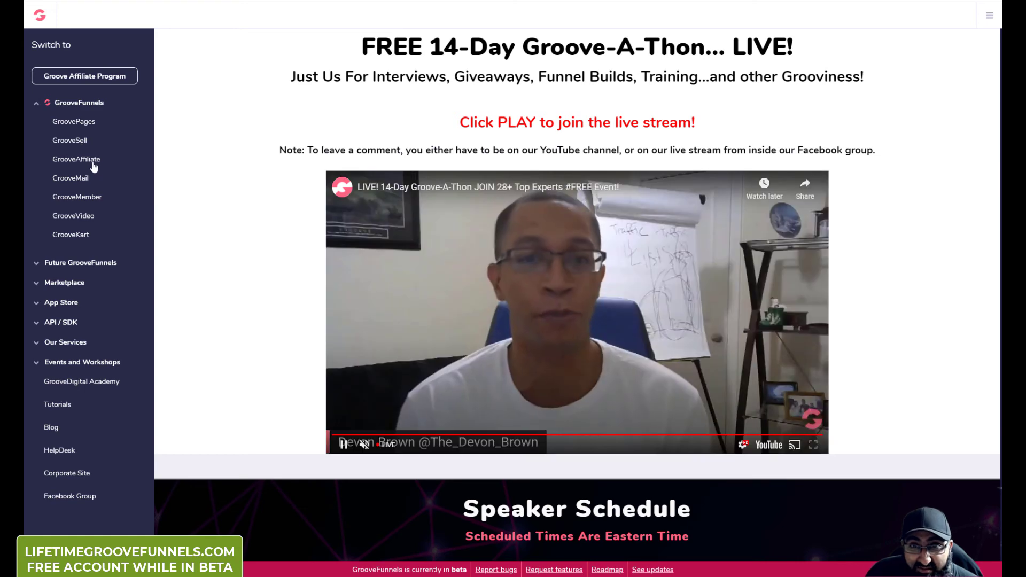
click(94, 163)
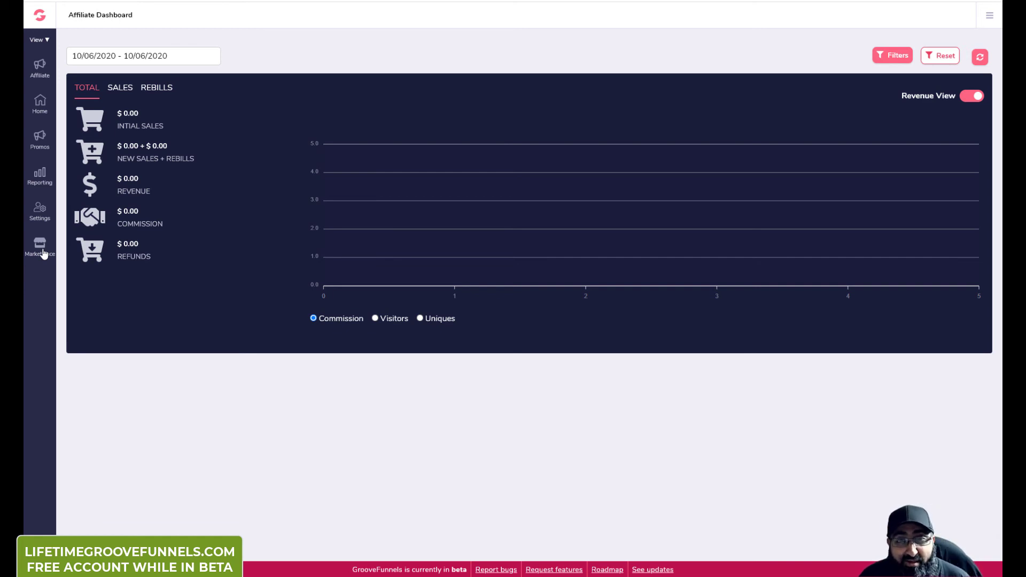
Step: Check GrooveMail's dashboard with 0 contacts, opens and clicks, then return to the Groove app list
click(37, 19)
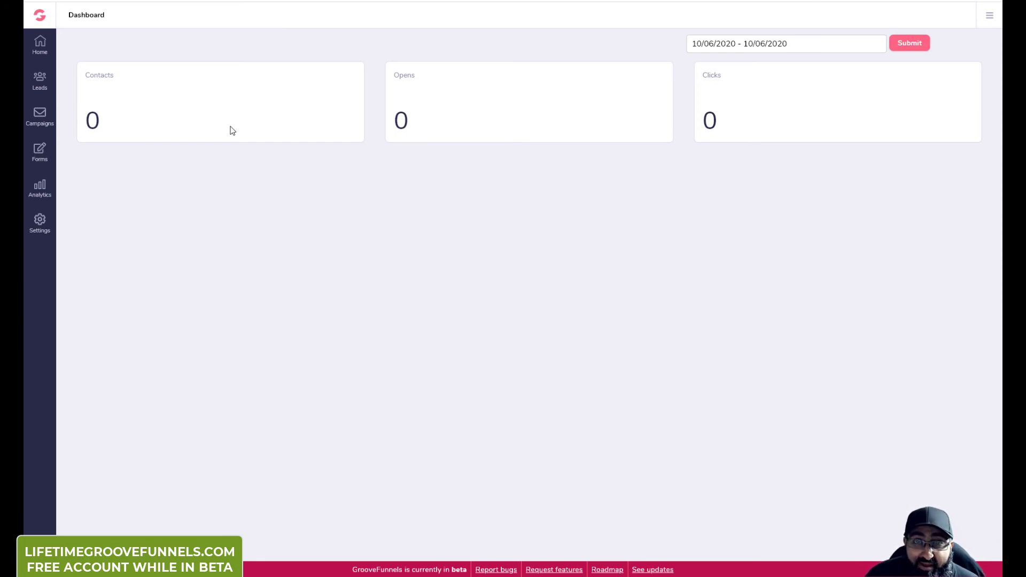
click(39, 16)
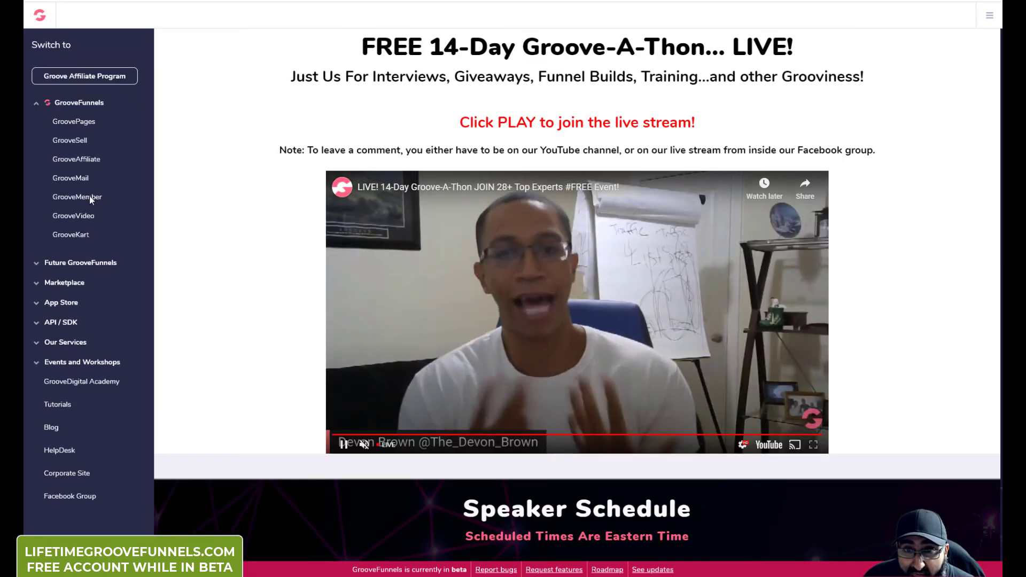
Step: Check GrooveMember's active, inactive and total member counts, then return to the Groove app list
click(89, 196)
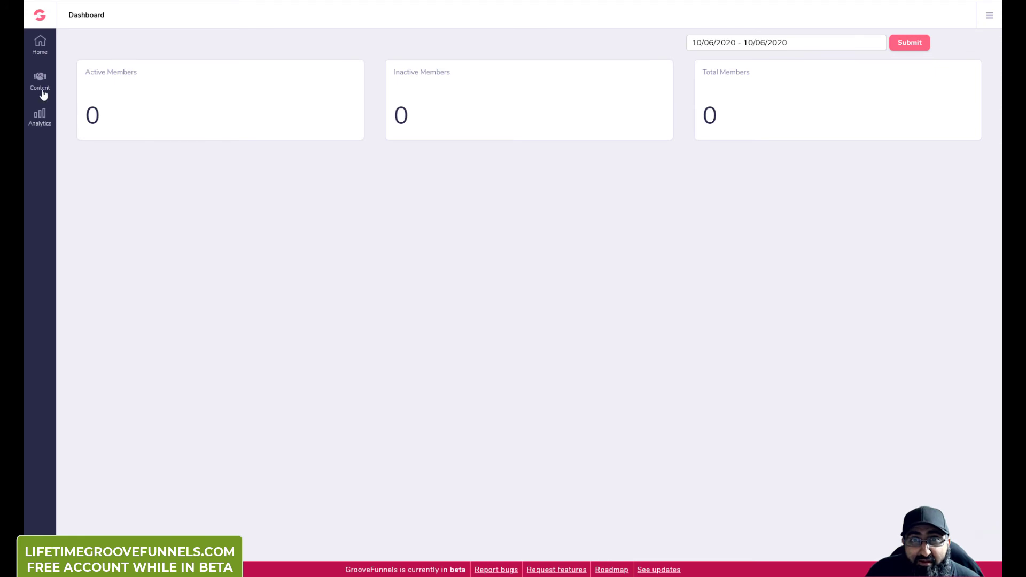
click(41, 15)
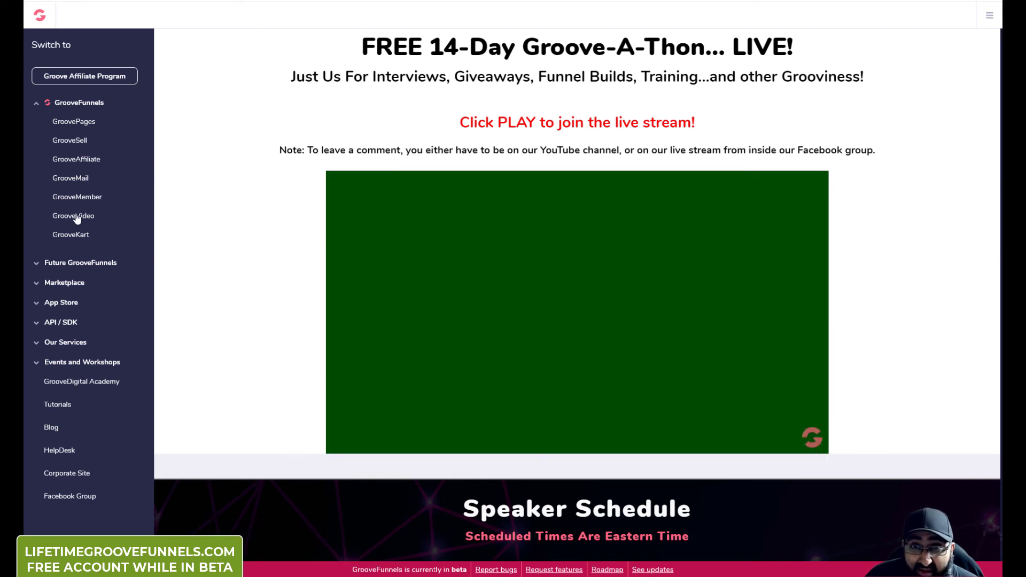
Step: Check GrooveVideo's analytics: 2 impressions, 1 play, 20 seconds watch time, then return to the app list
click(75, 217)
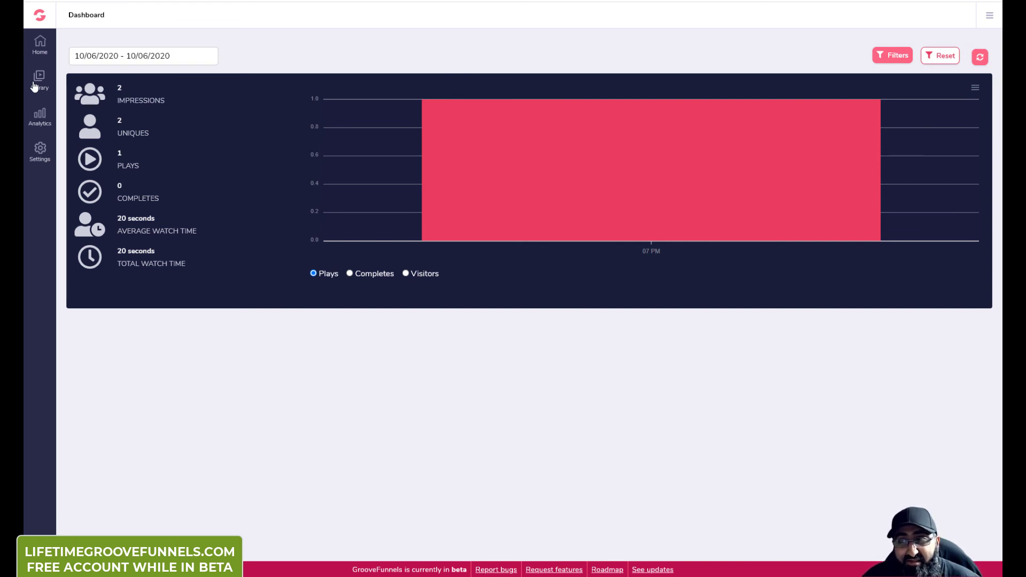
click(39, 52)
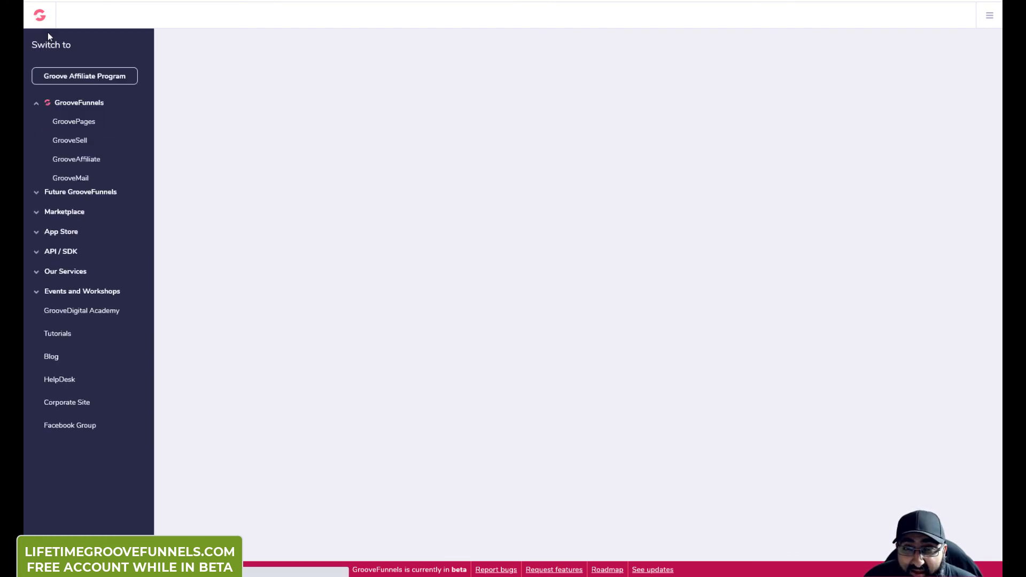
click(47, 33)
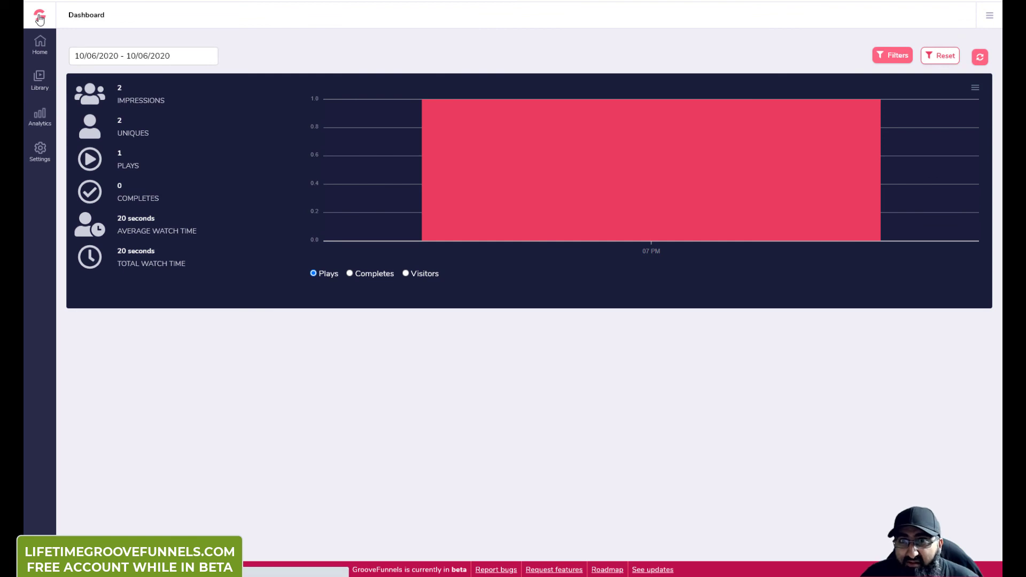
click(39, 18)
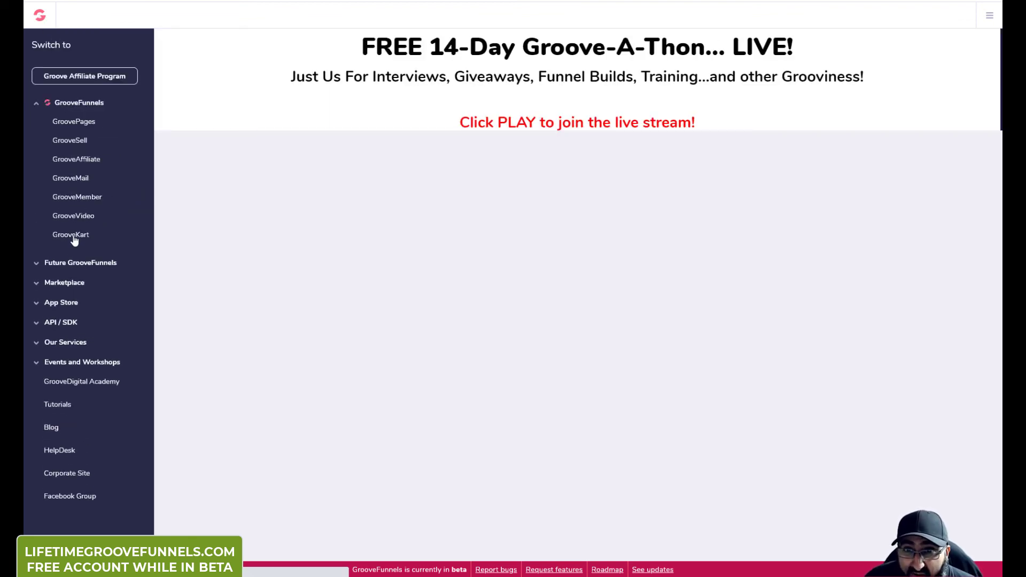
Step: Create a GrooveKart store on an available typed groovekart.com subdomain, then reload the stores page
click(73, 238)
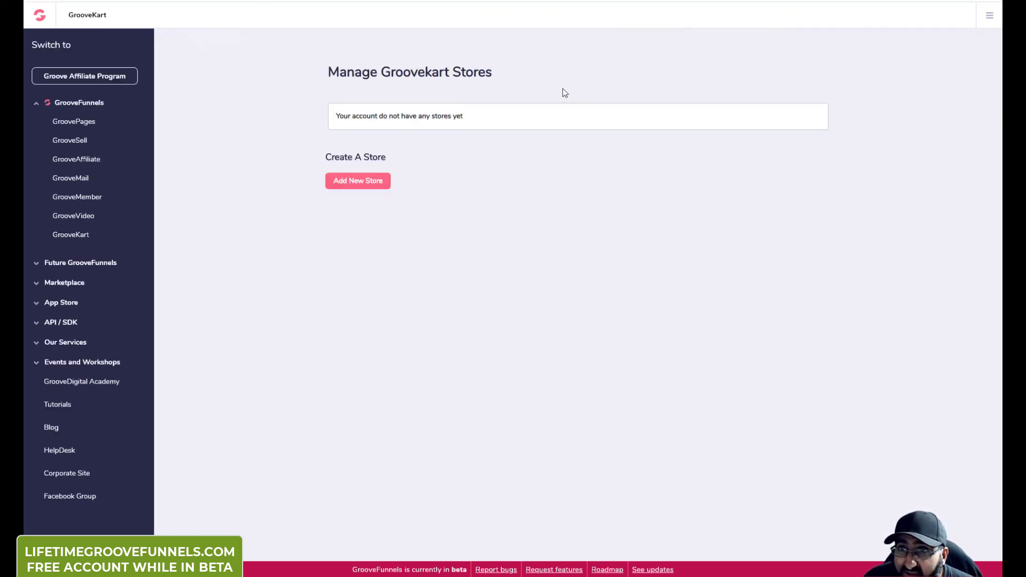
click(364, 182)
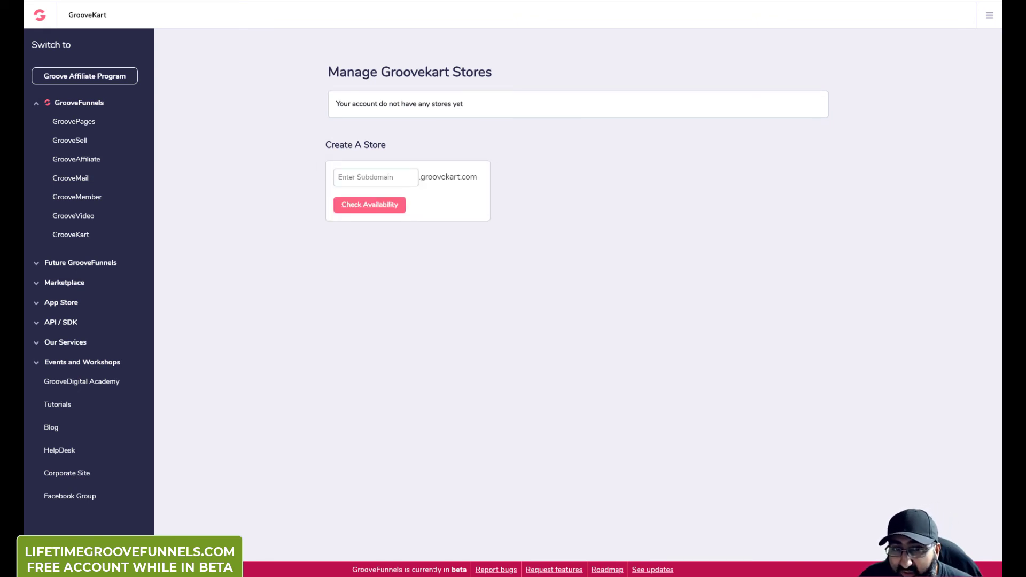
click(397, 175)
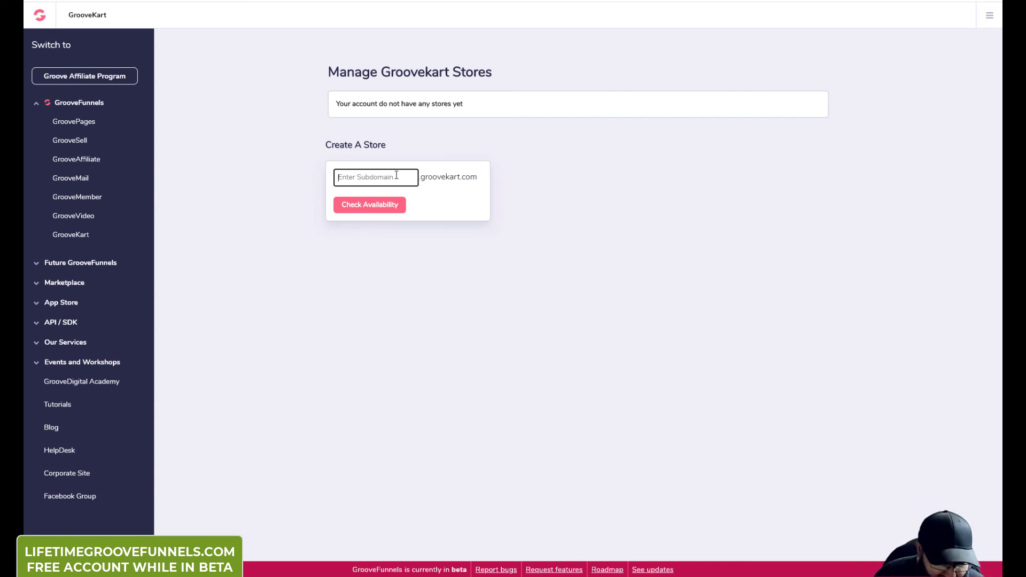
text(furhan123)
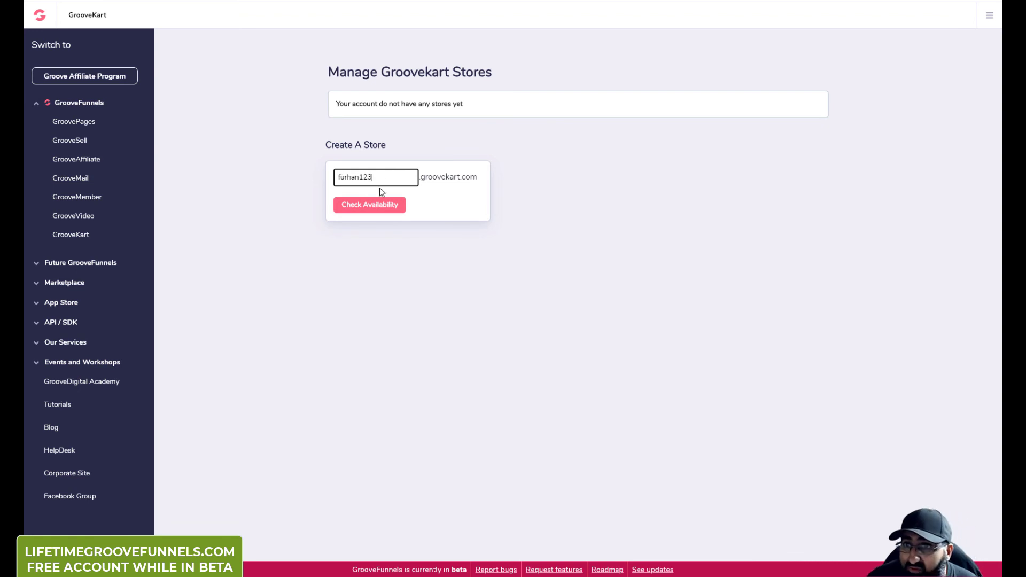
click(377, 206)
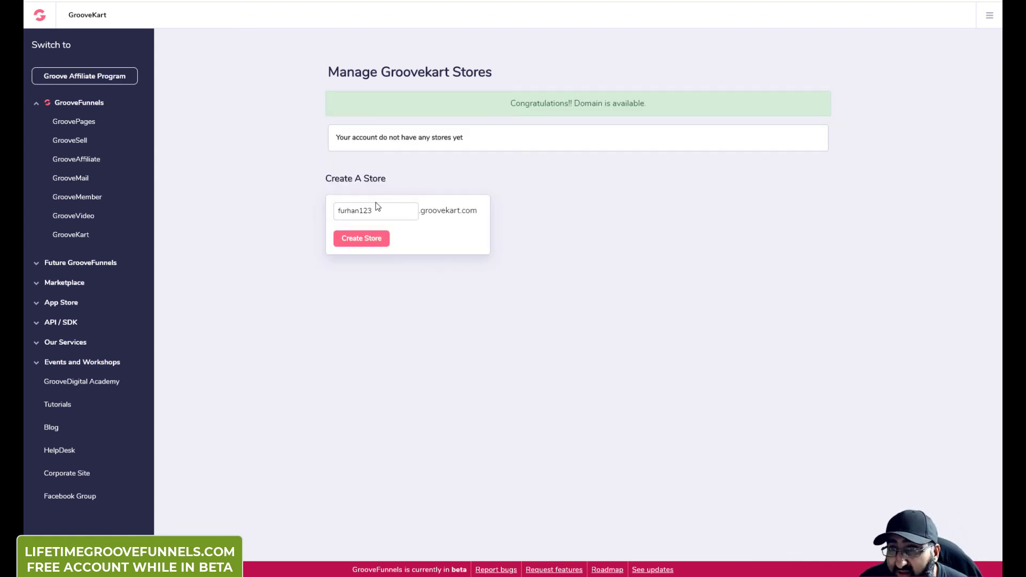
click(373, 239)
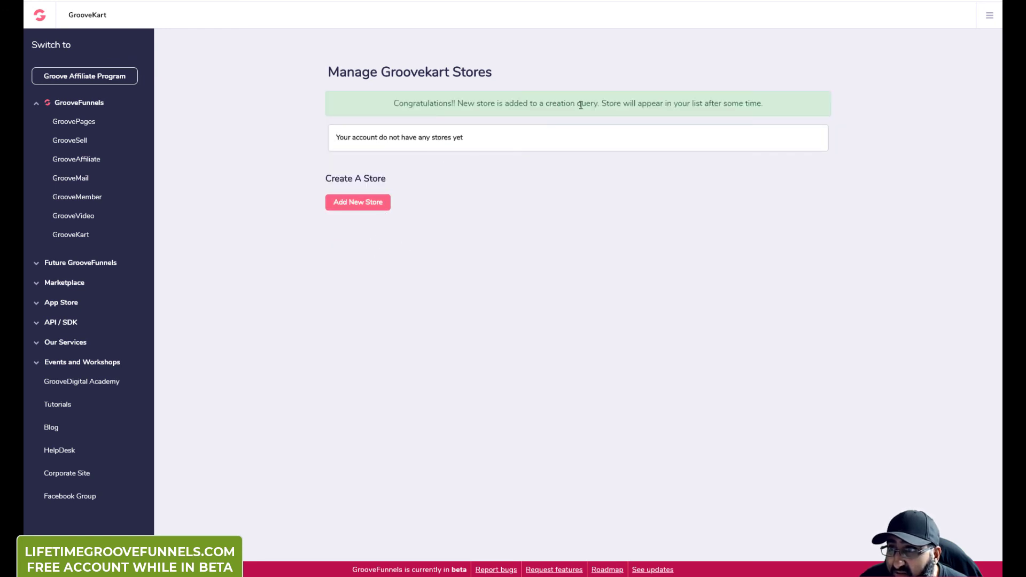
click(85, 239)
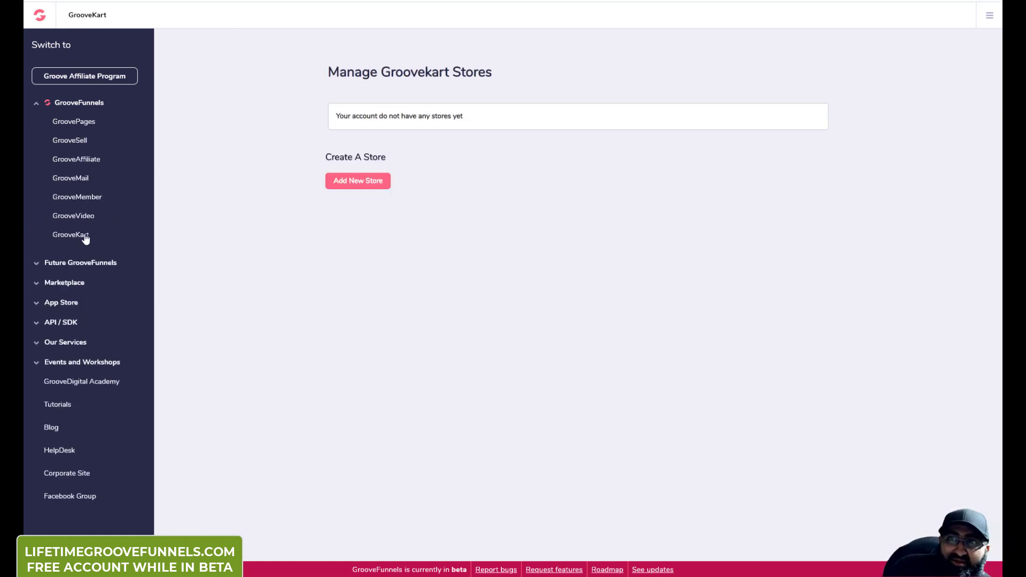
Step: Open GrooveBlog under Future GrooveFunnels and scroll to its Development Timeline Goals infographic
click(101, 264)
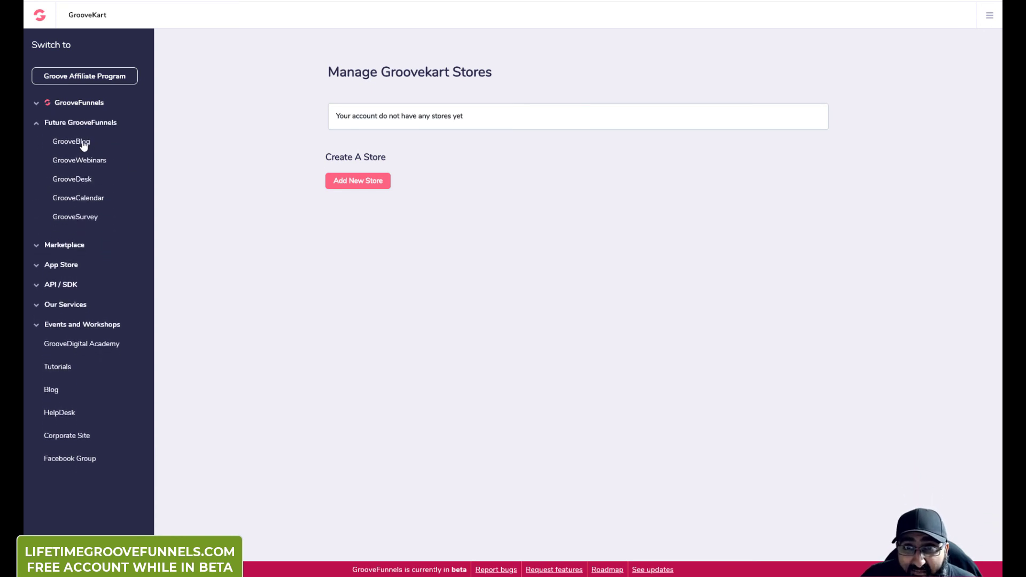
click(83, 146)
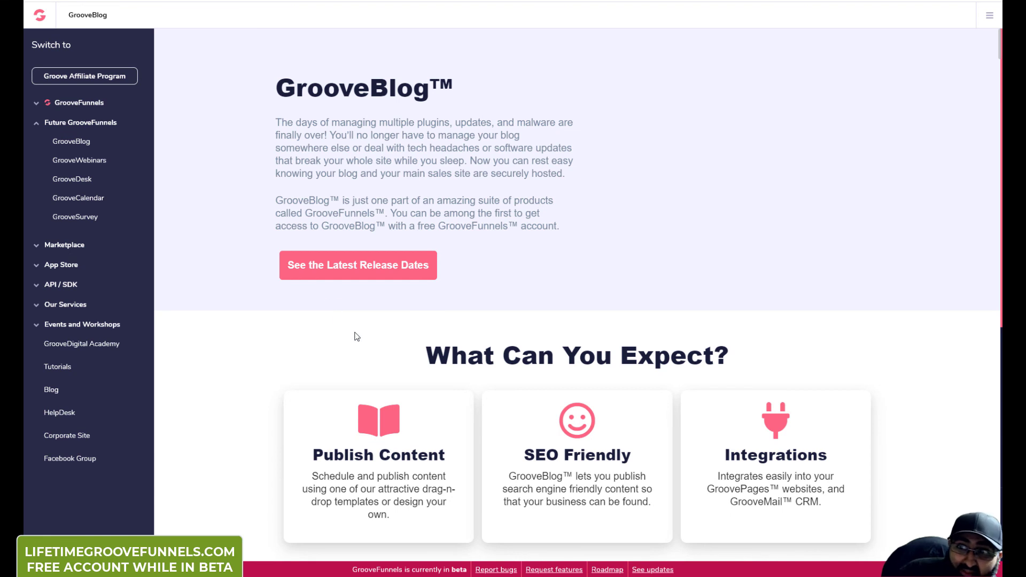
scroll(336, 315, down, 3)
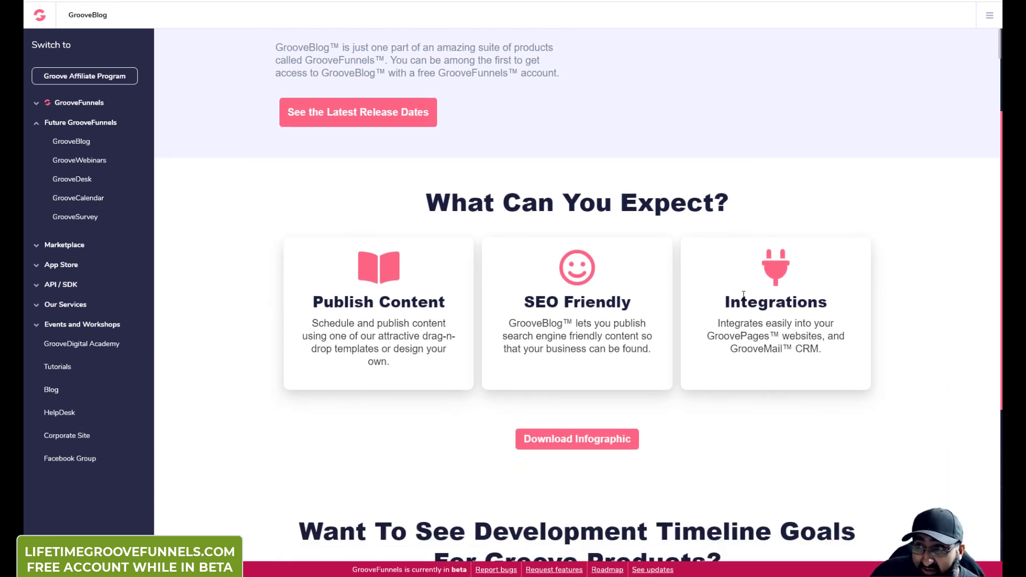
scroll(743, 295, down, 2)
scroll(503, 316, down, 3)
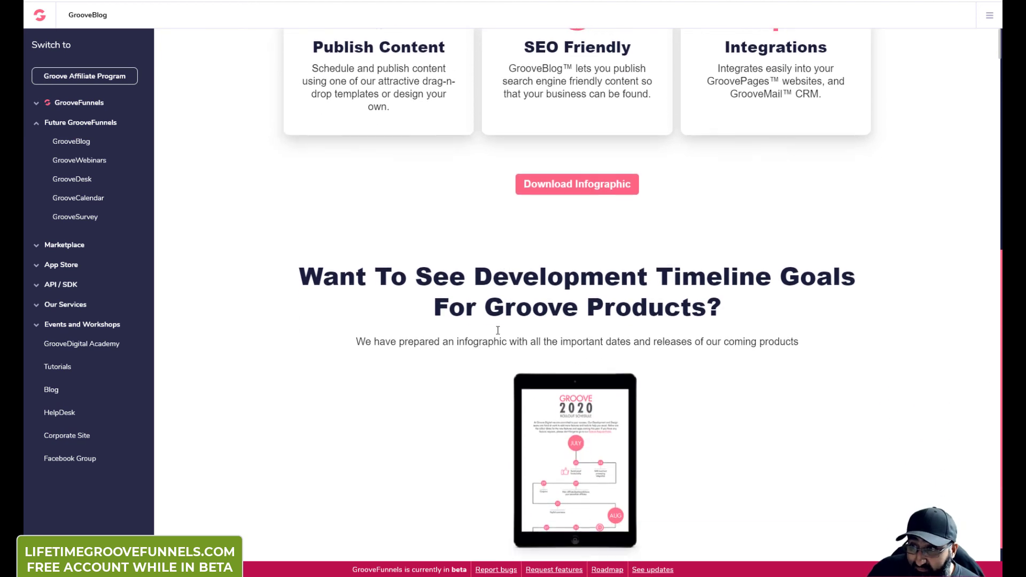
scroll(501, 327, down, 1)
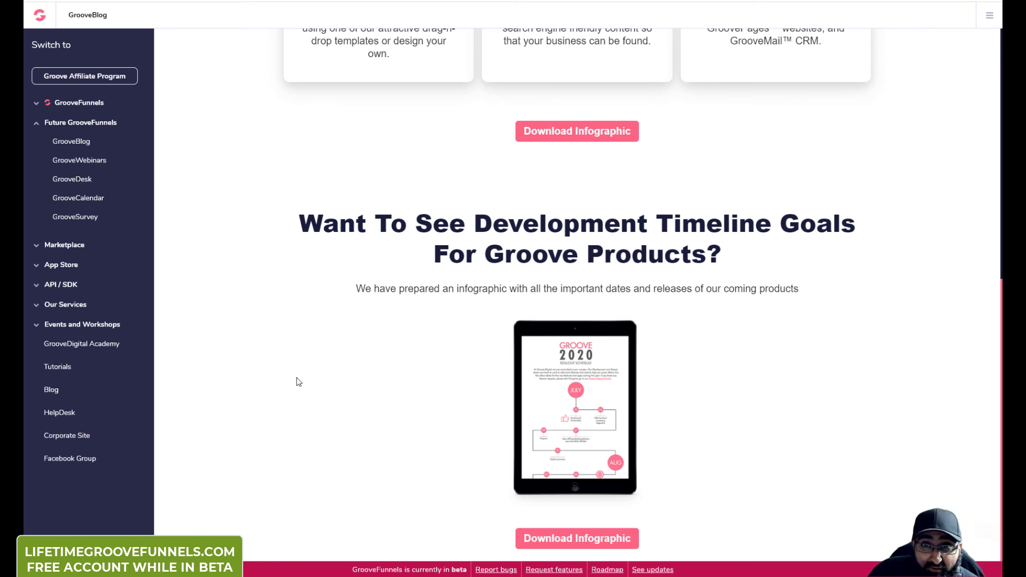
Step: Open the GrooveDigital 2020 rollout schedule infographic and scroll into the September releases
click(574, 536)
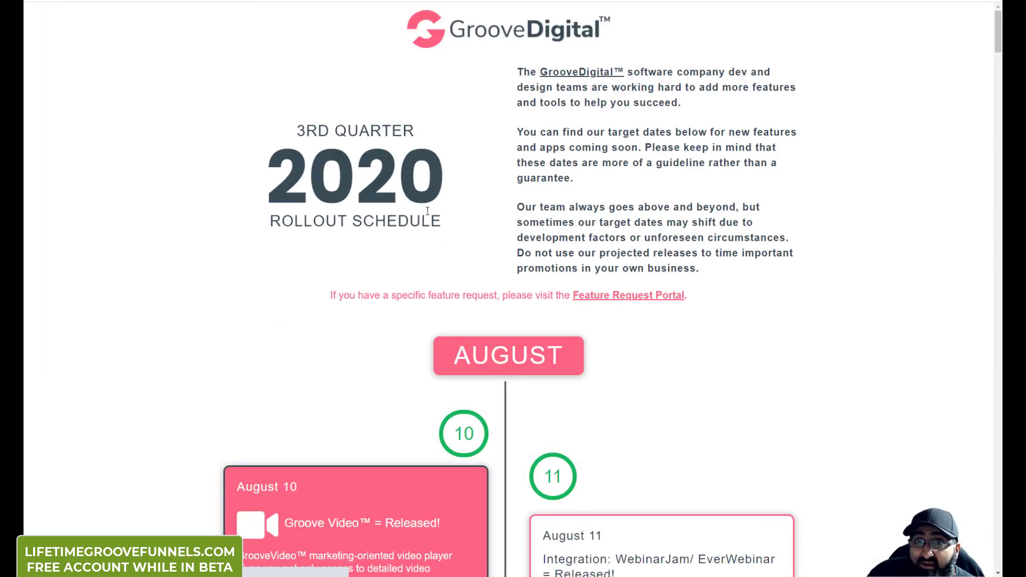
scroll(556, 289, down, 4)
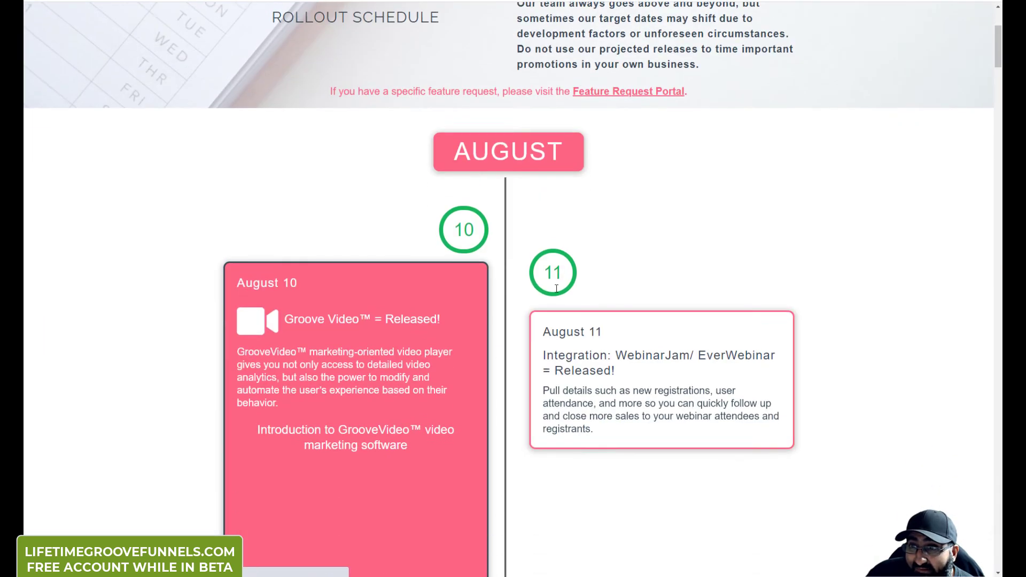
scroll(556, 289, down, 20)
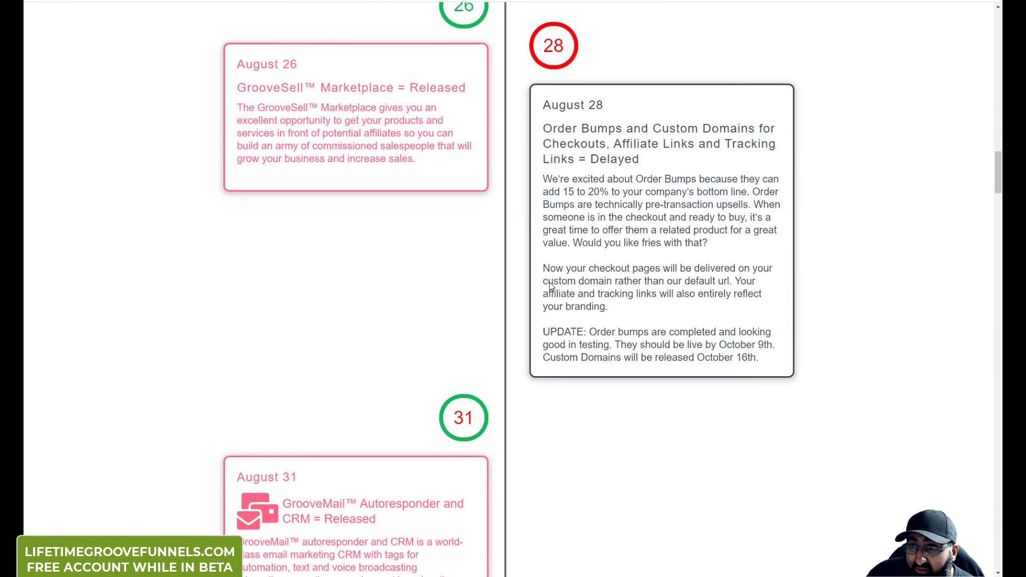
scroll(551, 286, down, 5)
scroll(549, 283, up, 10)
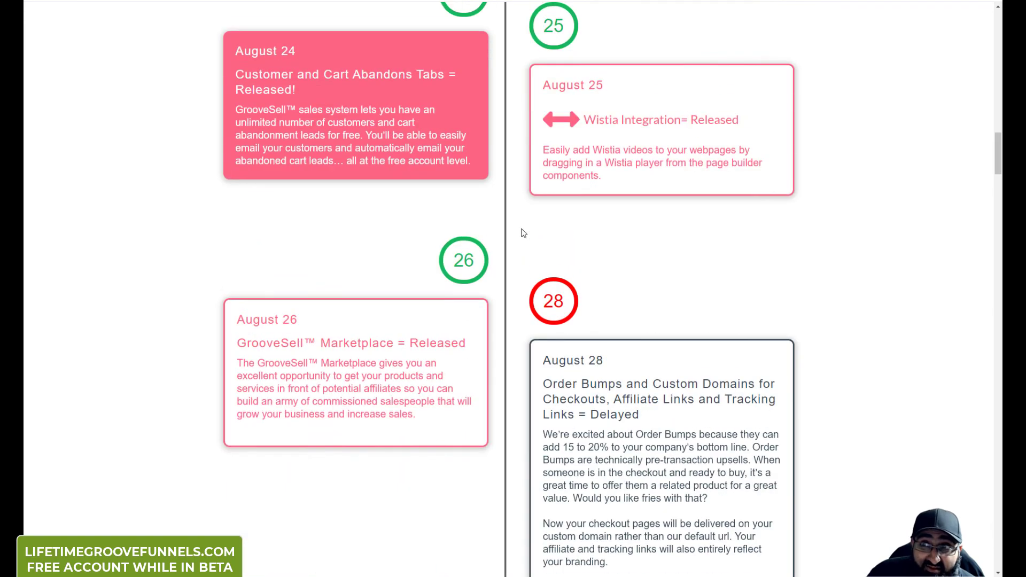
scroll(514, 231, down, 14)
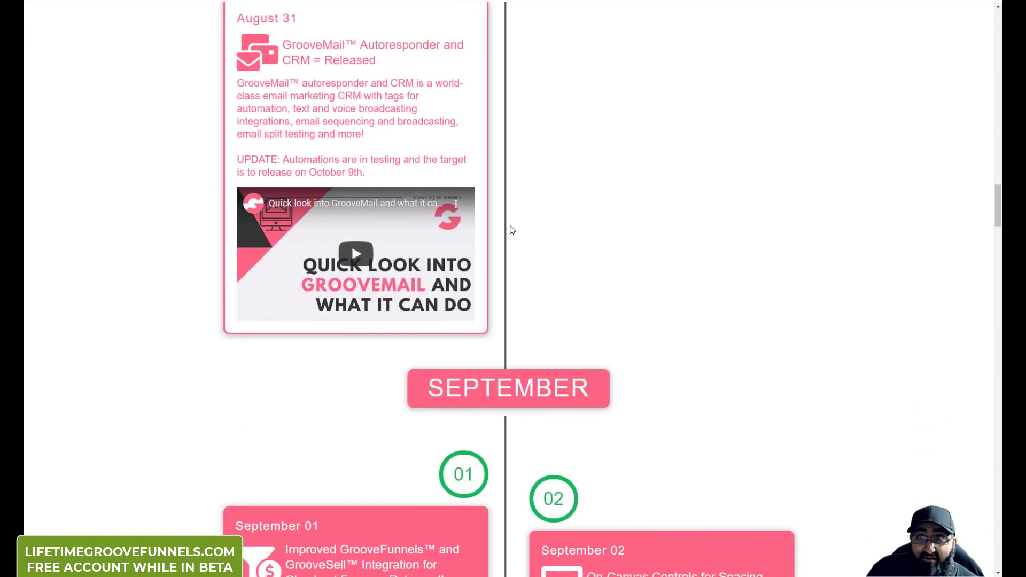
scroll(513, 230, down, 5)
scroll(509, 315, down, 2)
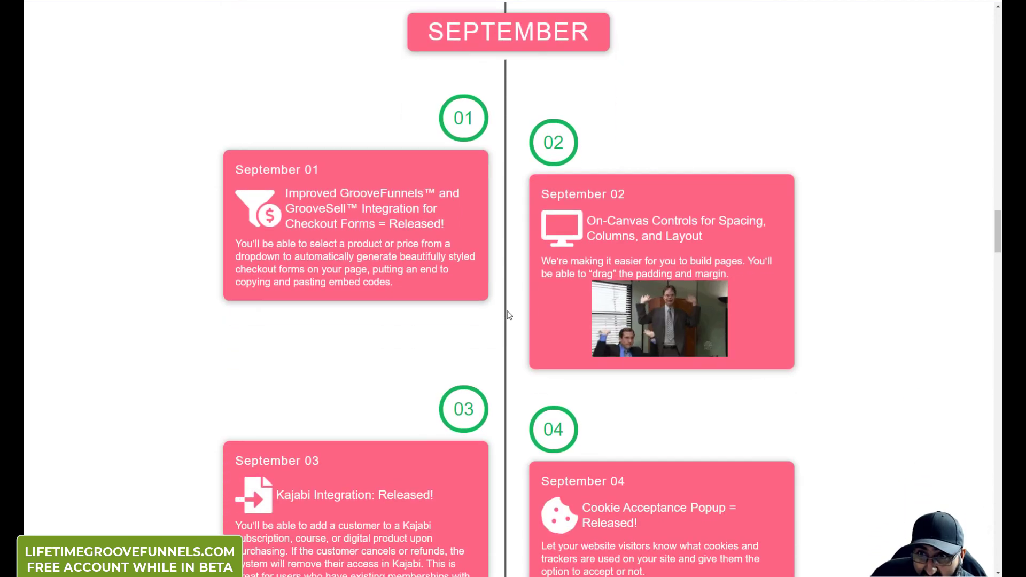
scroll(509, 315, down, 1)
scroll(509, 315, down, 4)
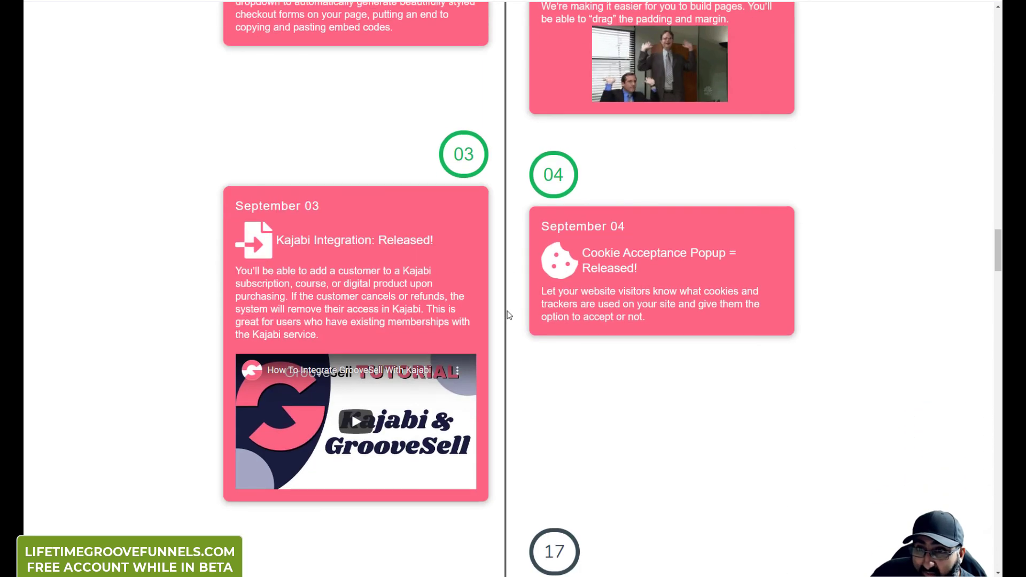
scroll(508, 316, down, 3)
scroll(509, 315, down, 5)
scroll(509, 315, down, 4)
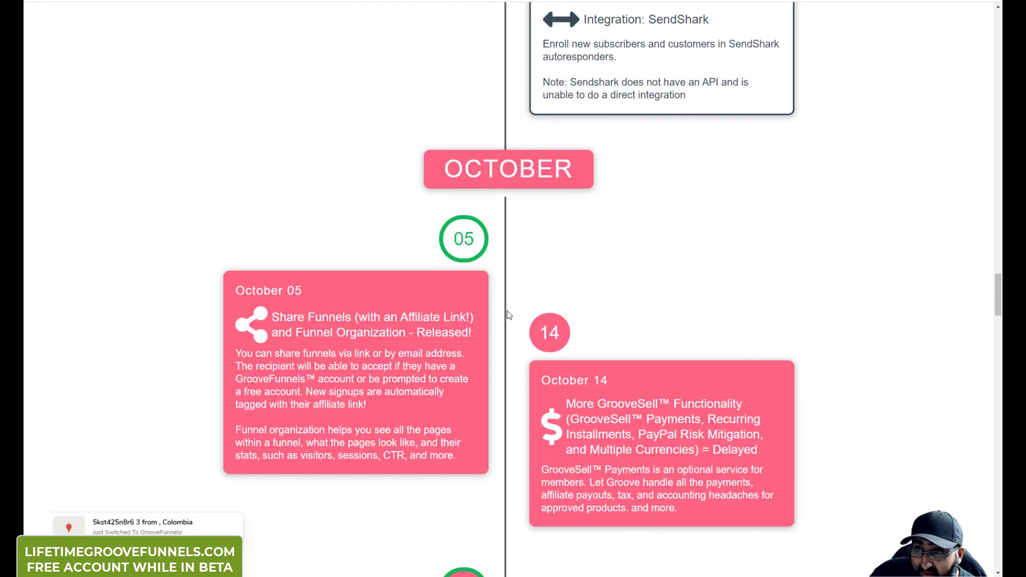
scroll(363, 222, down, 2)
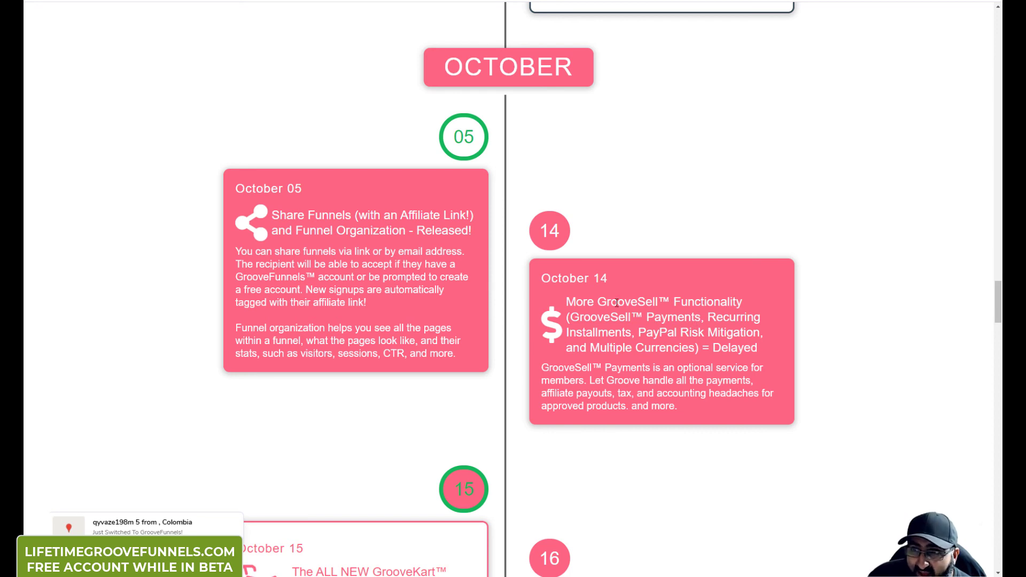
scroll(617, 303, down, 6)
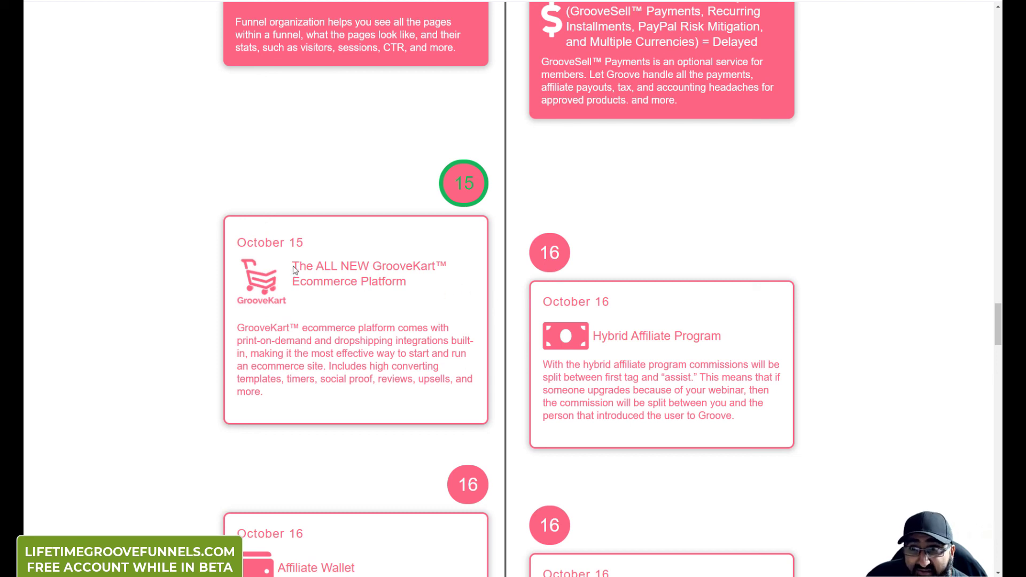
Step: Highlight the GrooveKart card title for emphasis, then keep reading further down the schedule
drag(292, 268, 471, 355)
click(471, 356)
scroll(601, 352, down, 3)
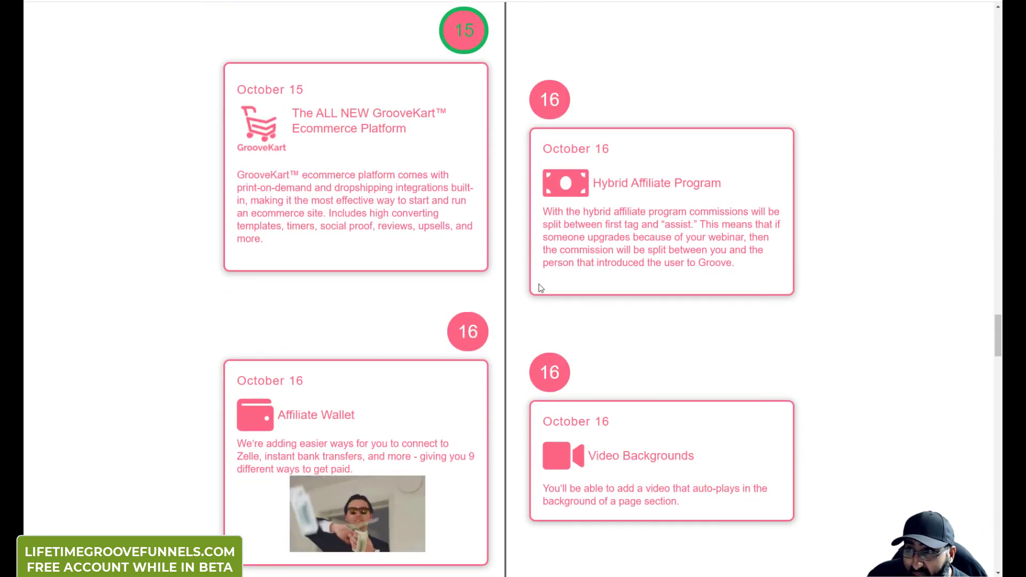
scroll(516, 286, down, 3)
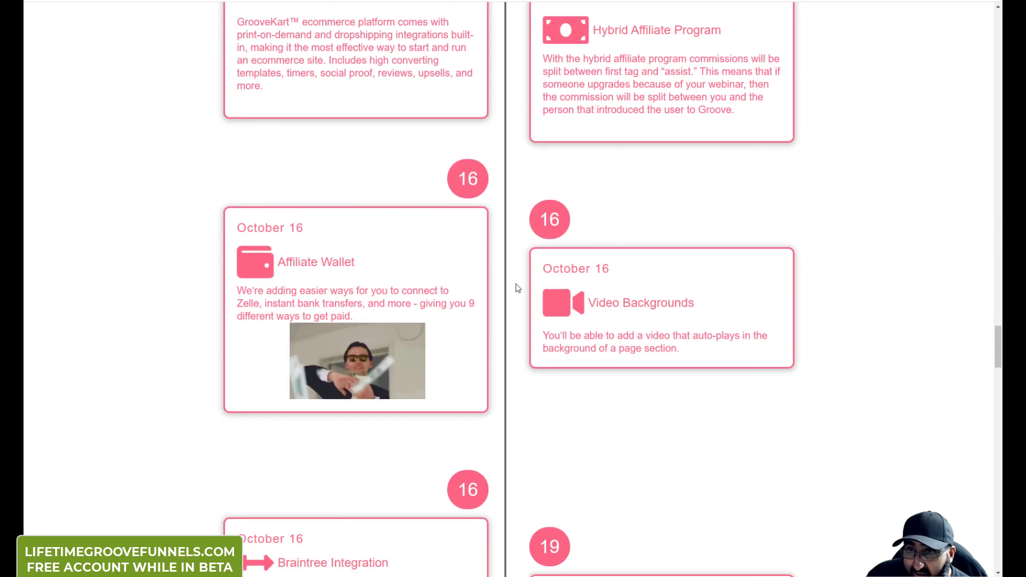
scroll(517, 287, down, 6)
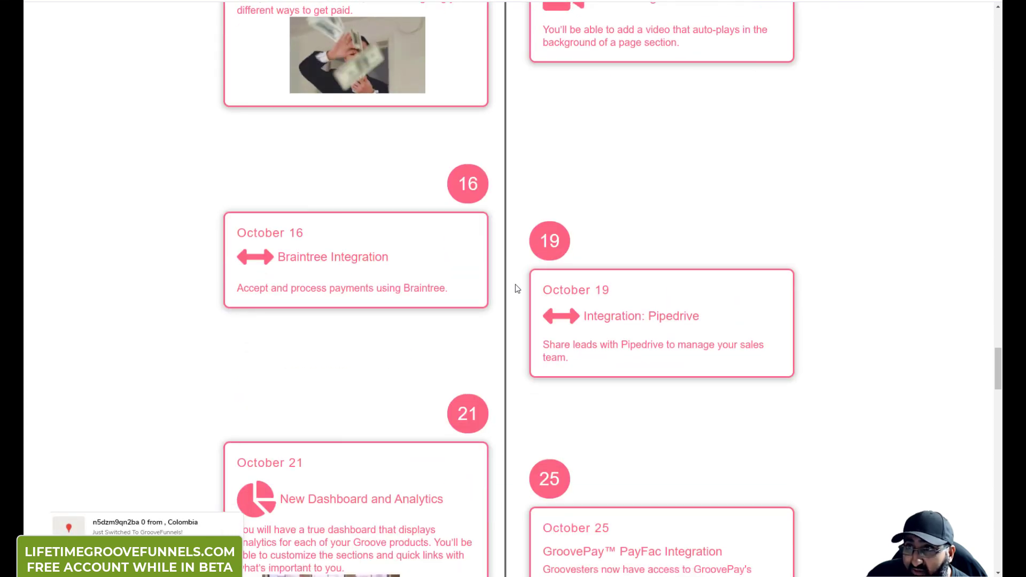
scroll(515, 283, up, 3)
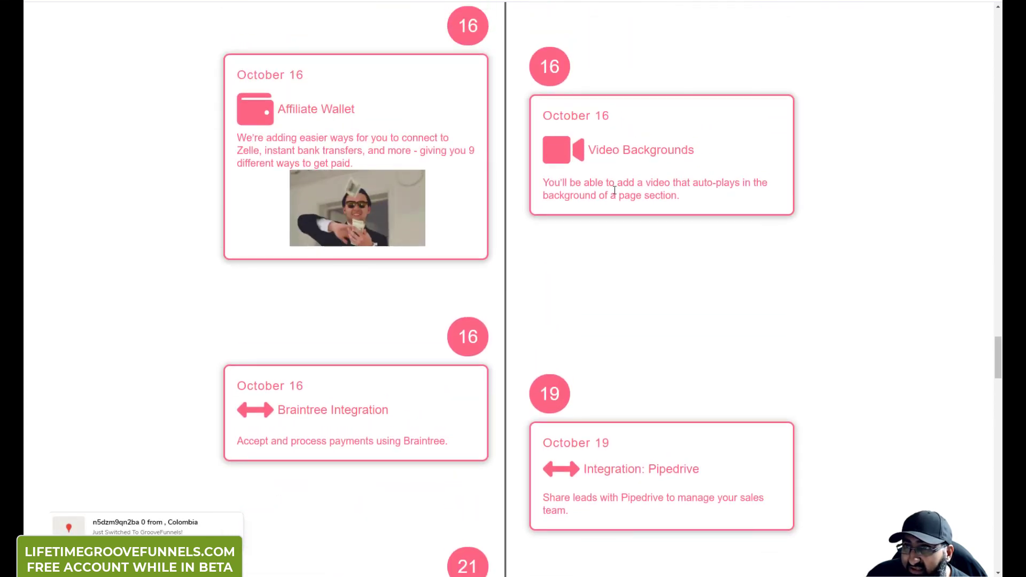
Step: Highlight the end of the Video Backgrounds description, then continue down to the October 30 GDPR Compliance and List Imports cards
drag(683, 197, 582, 193)
click(582, 194)
scroll(517, 289, down, 5)
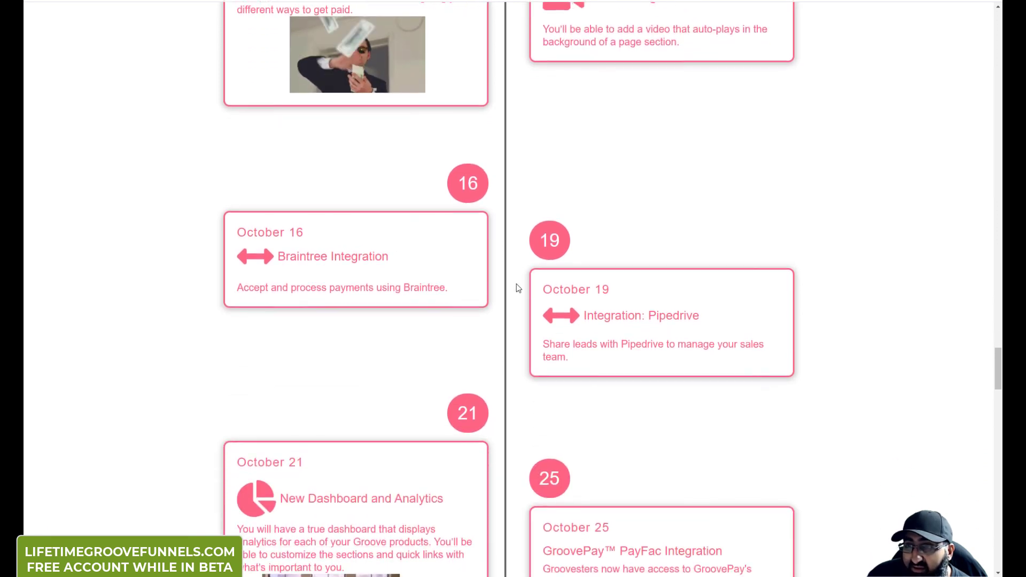
scroll(503, 290, down, 5)
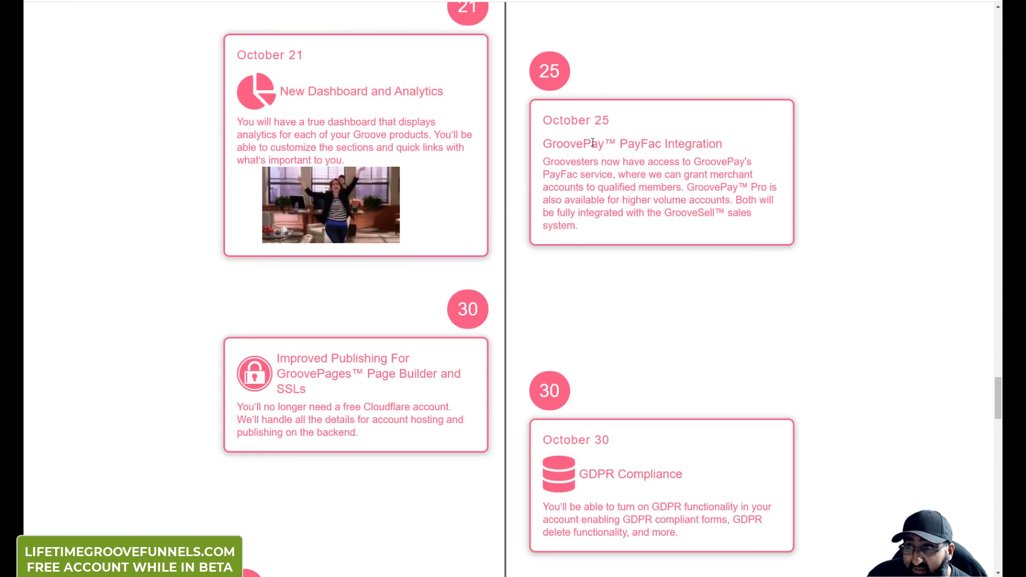
scroll(509, 202, down, 4)
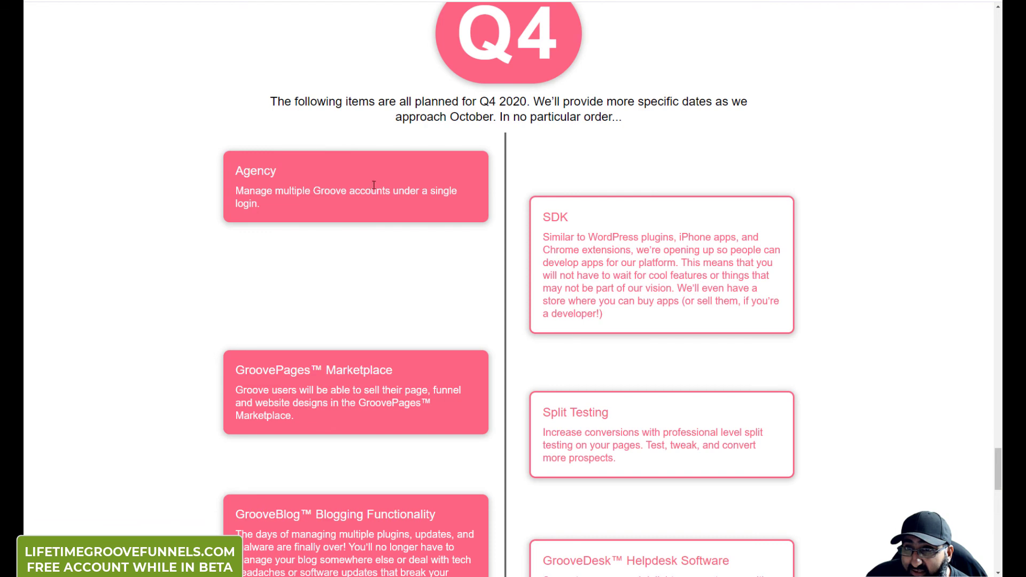
Step: Scroll into the Q4 2020 cards and highlight the GrooveBlog feature title and description
scroll(558, 270, down, 2)
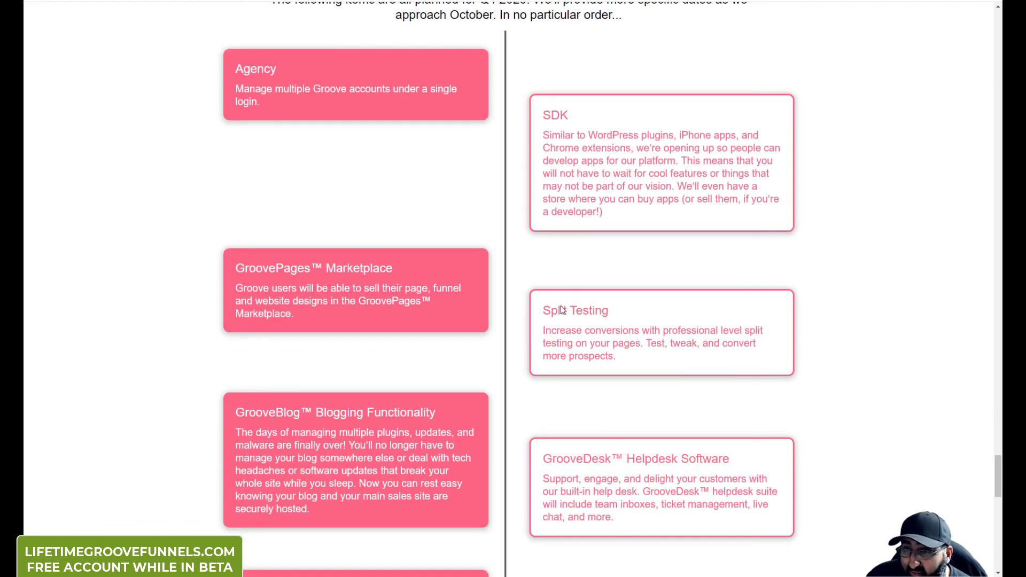
scroll(514, 300, up, 3)
scroll(515, 300, down, 3)
scroll(514, 301, down, 3)
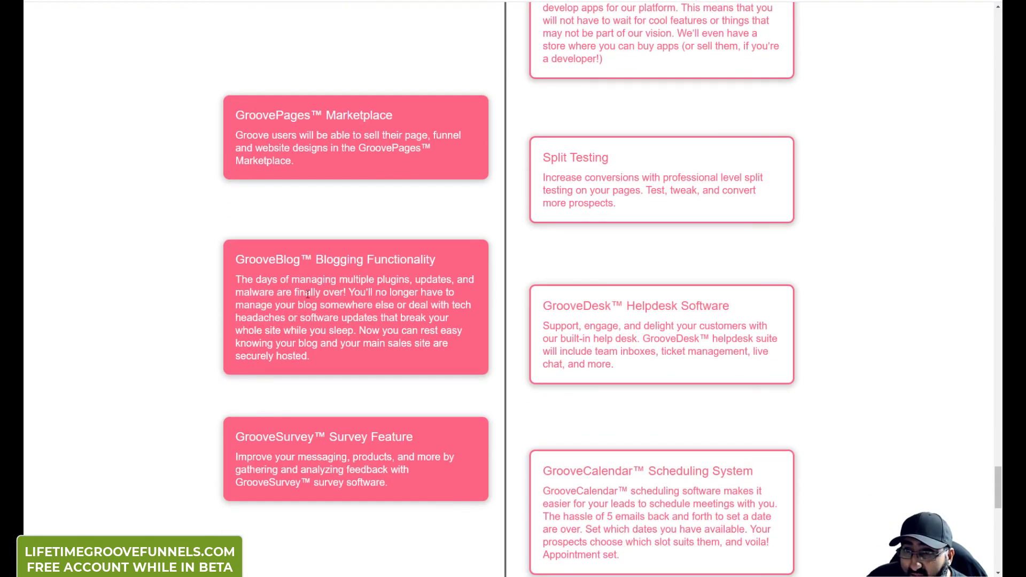
drag(242, 260, 360, 306)
click(360, 305)
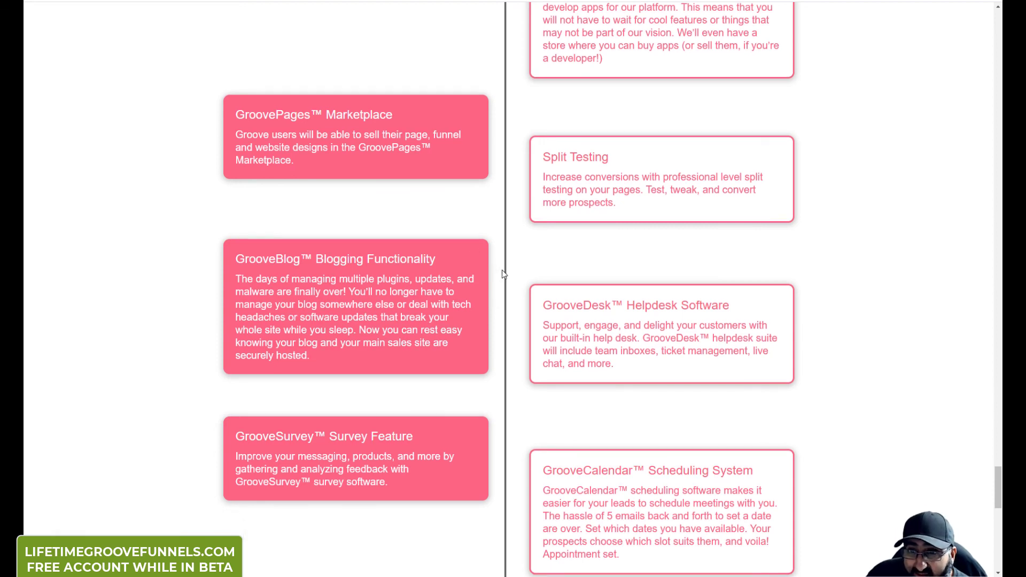
Step: Read the remaining Q4 cards down to the footer, then return up toward the schedule's top
scroll(503, 273, down, 6)
scroll(527, 294, down, 3)
scroll(479, 305, down, 5)
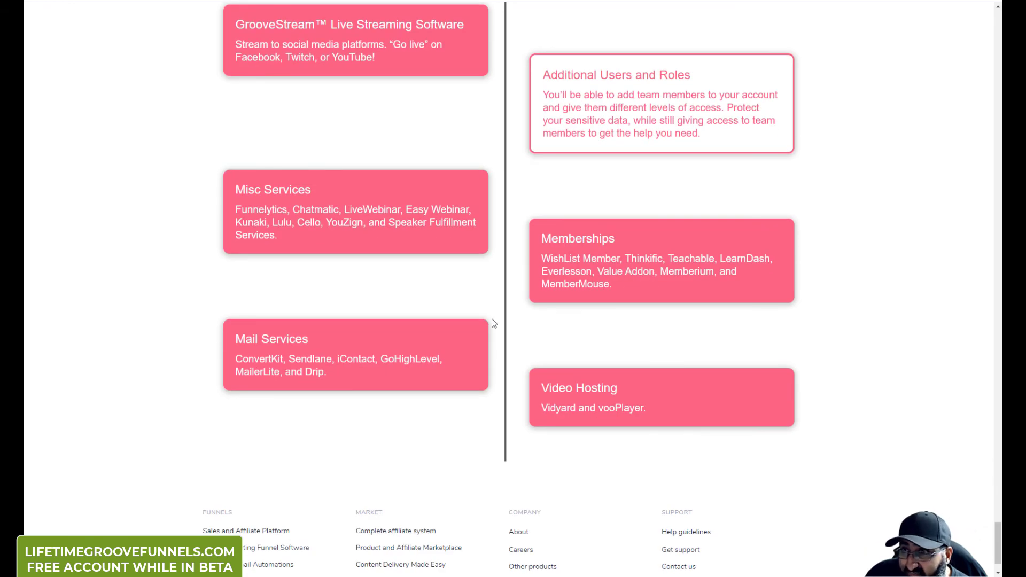
scroll(493, 323, down, 2)
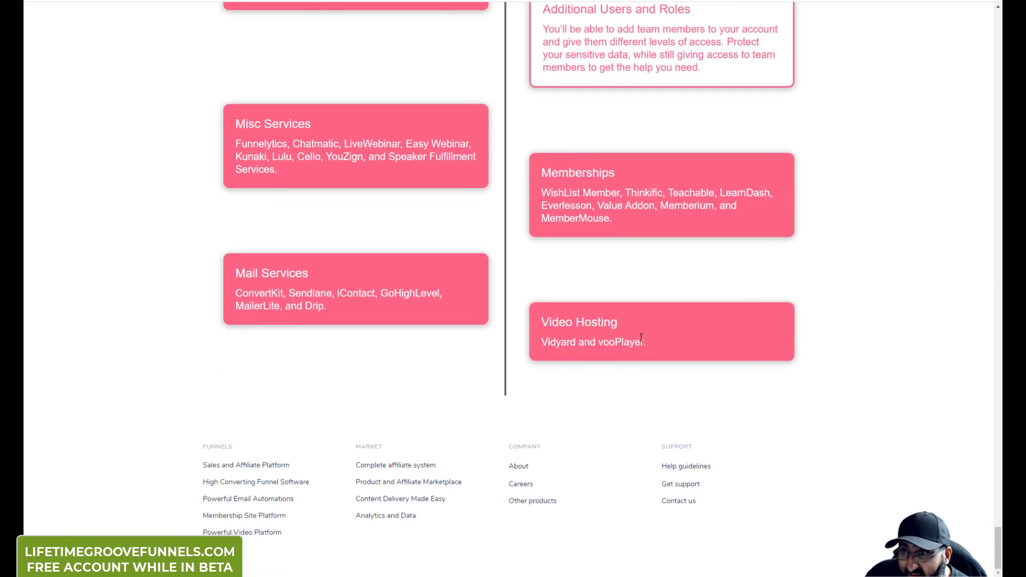
scroll(644, 342, up, 8)
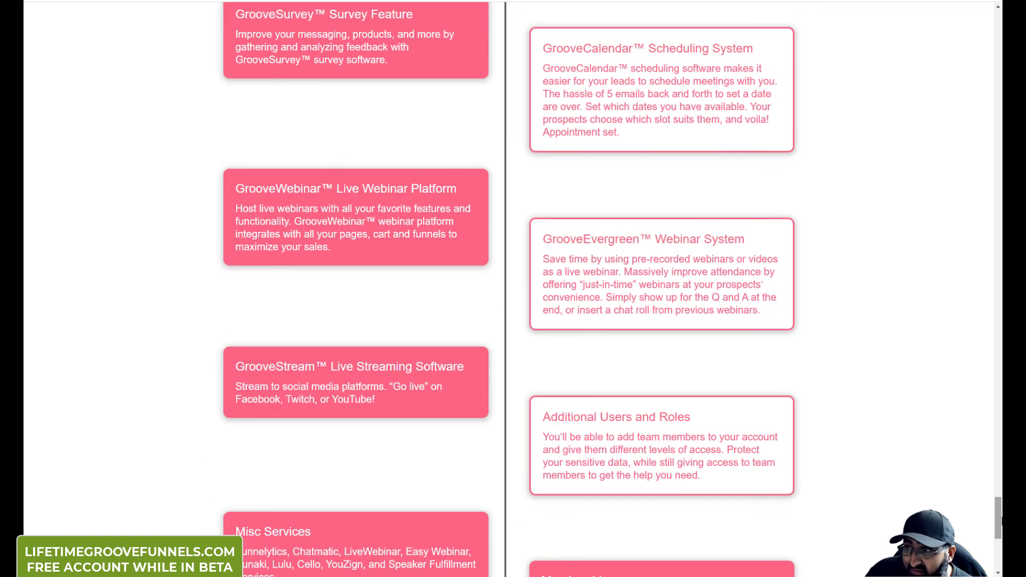
scroll(513, 289, up, 15)
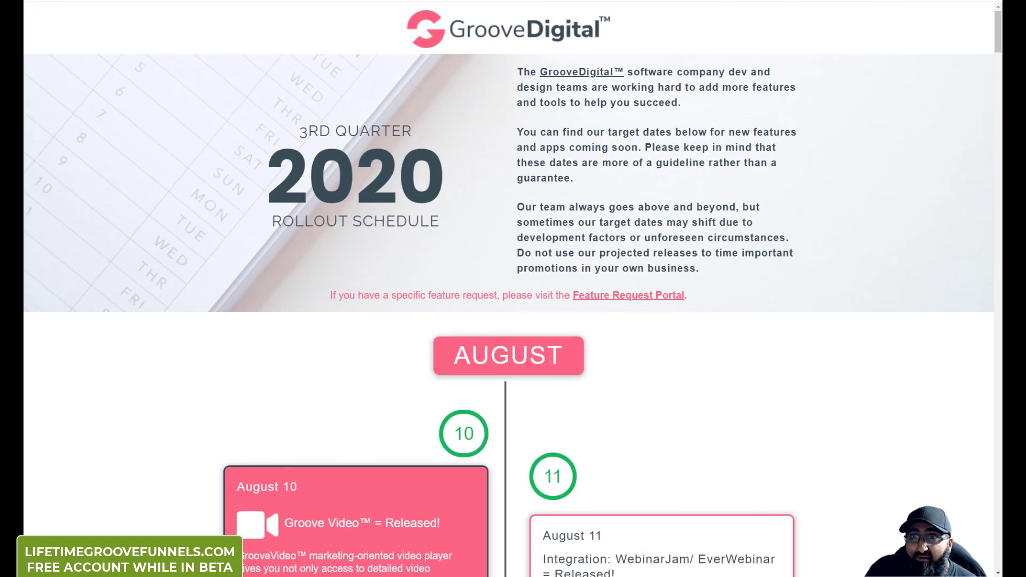
Step: Switch to the FurhanReviews GrooveFunnels review and bring up its free Base, $99 Silver, $199 Gold and $299 Platinum pricing table
key(ctrl+Tab)
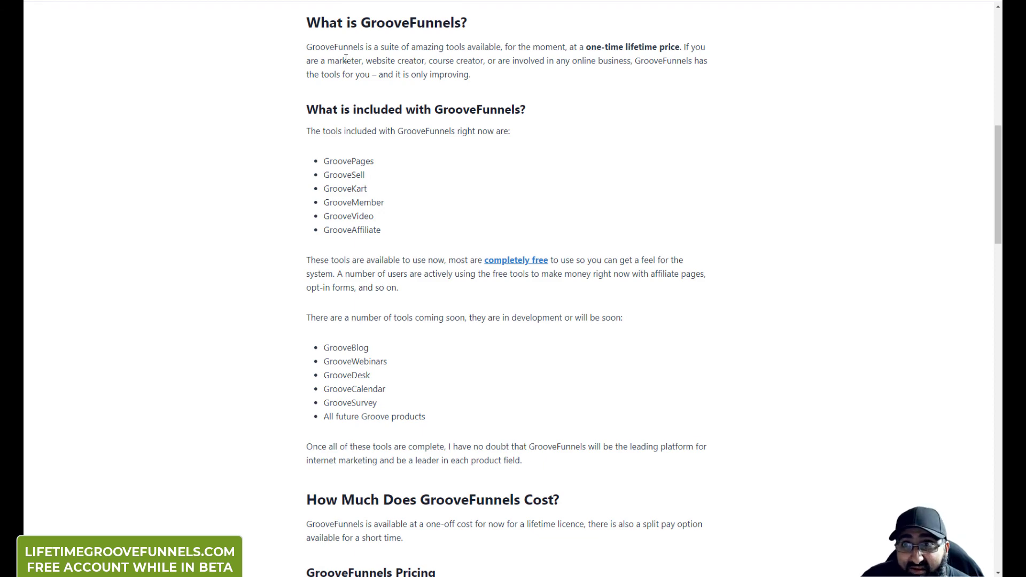
scroll(350, 246, up, 11)
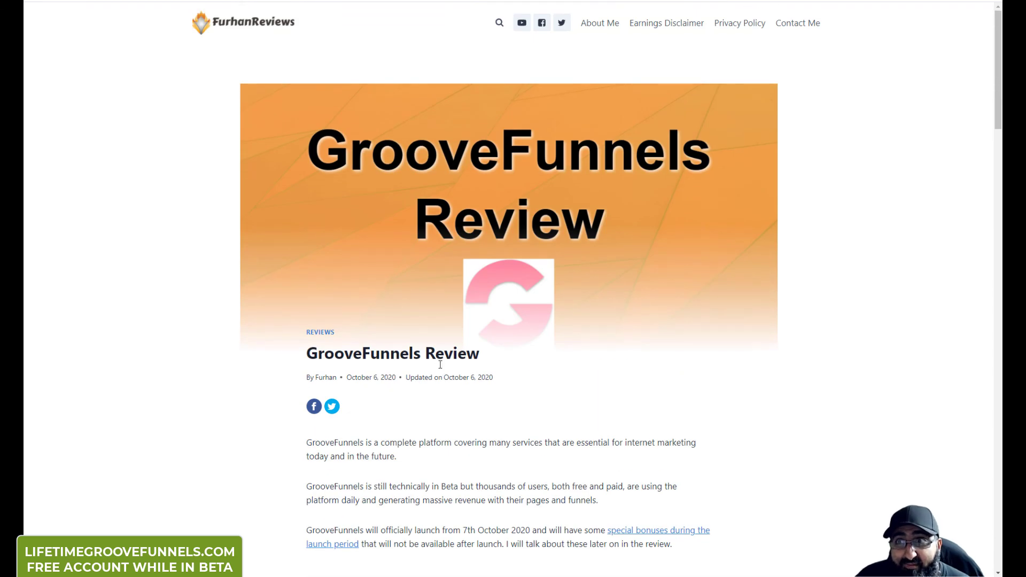
scroll(342, 337, down, 8)
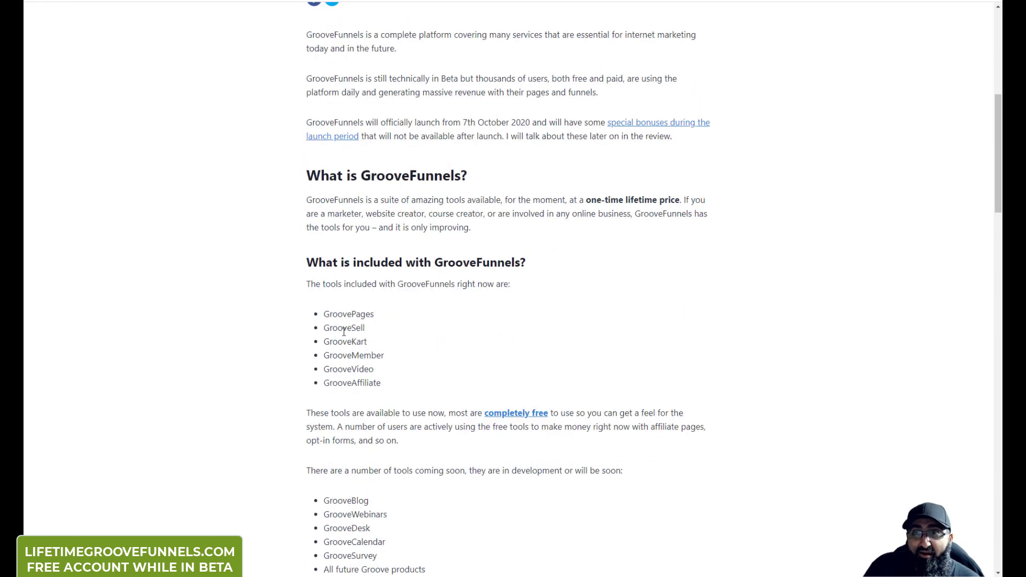
scroll(344, 331, down, 6)
scroll(322, 315, down, 7)
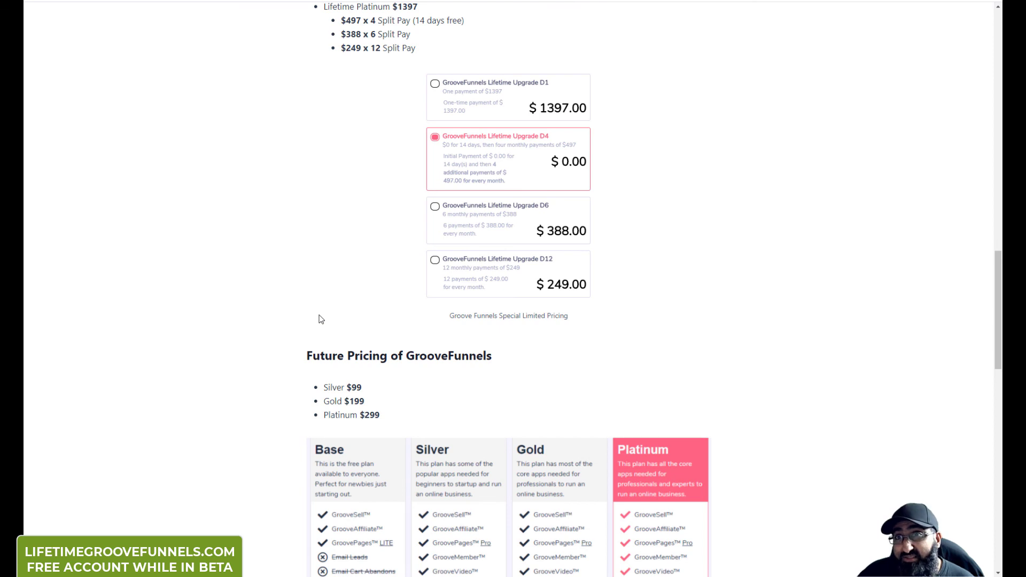
scroll(484, 218, down, 3)
scroll(483, 212, down, 2)
scroll(468, 193, down, 4)
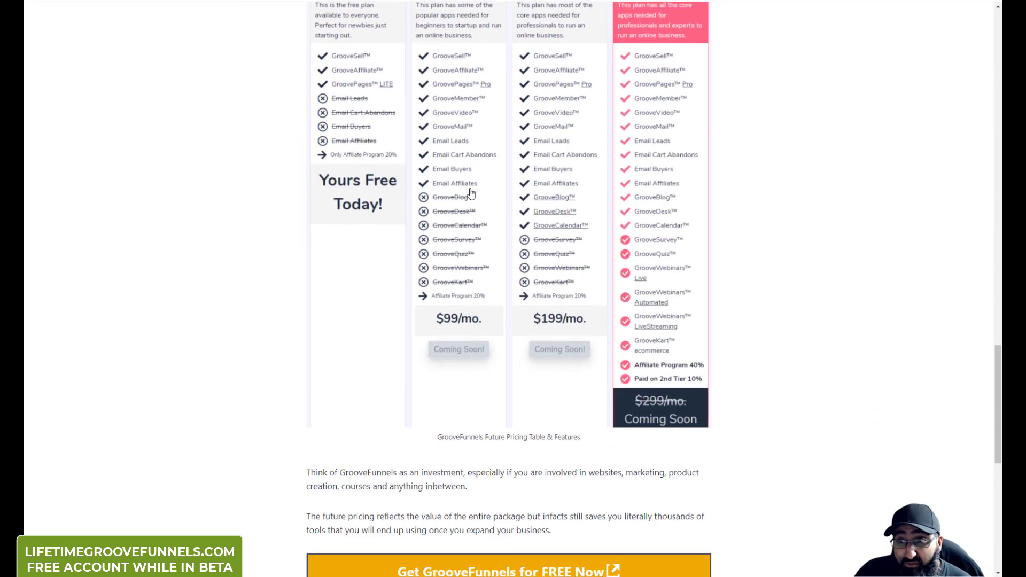
scroll(454, 137, down, 5)
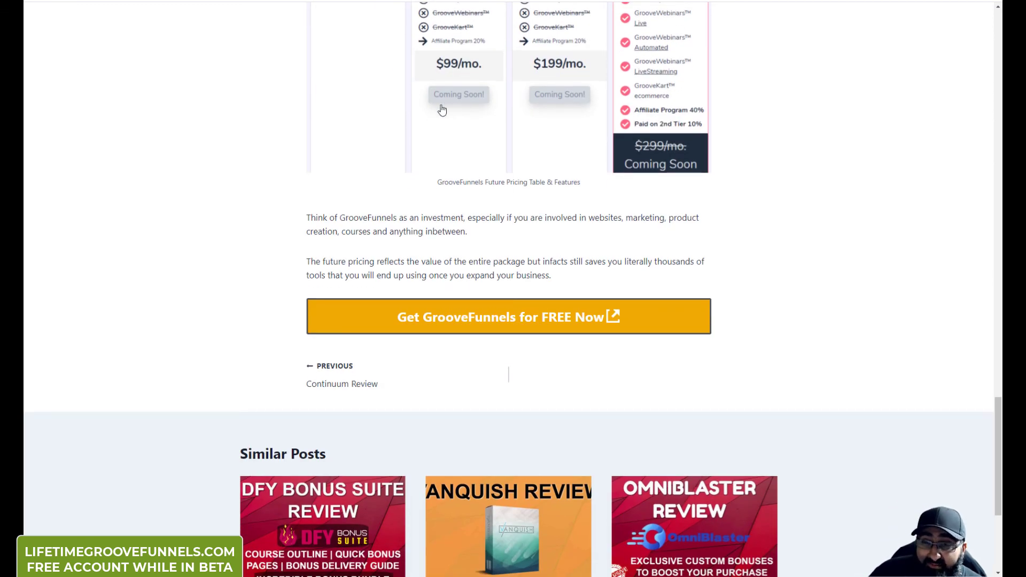
scroll(315, 381, up, 5)
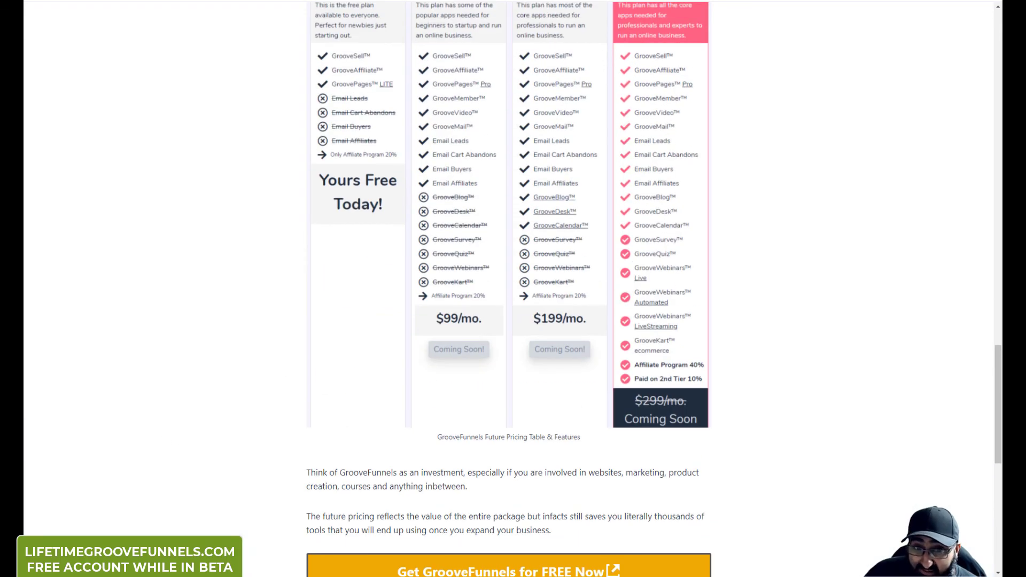